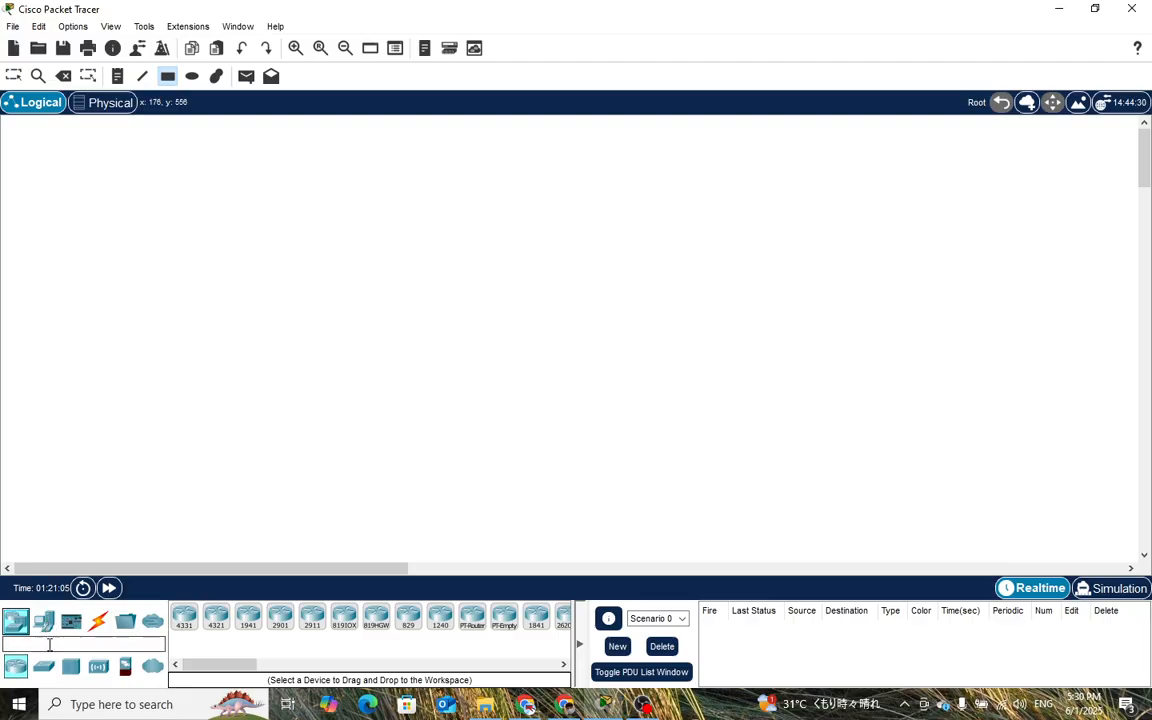
# - Place a 2960 switch in the upper middle of the empty logical workspace
pyautogui.click(43, 666)
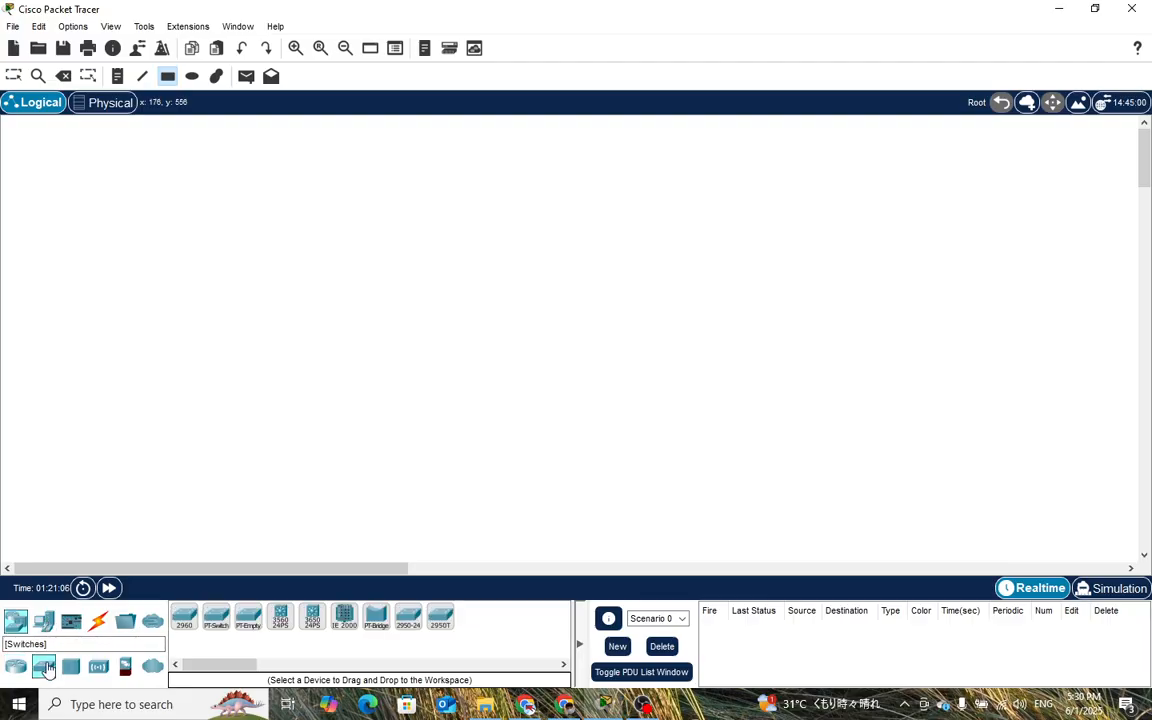
pyautogui.click(186, 620)
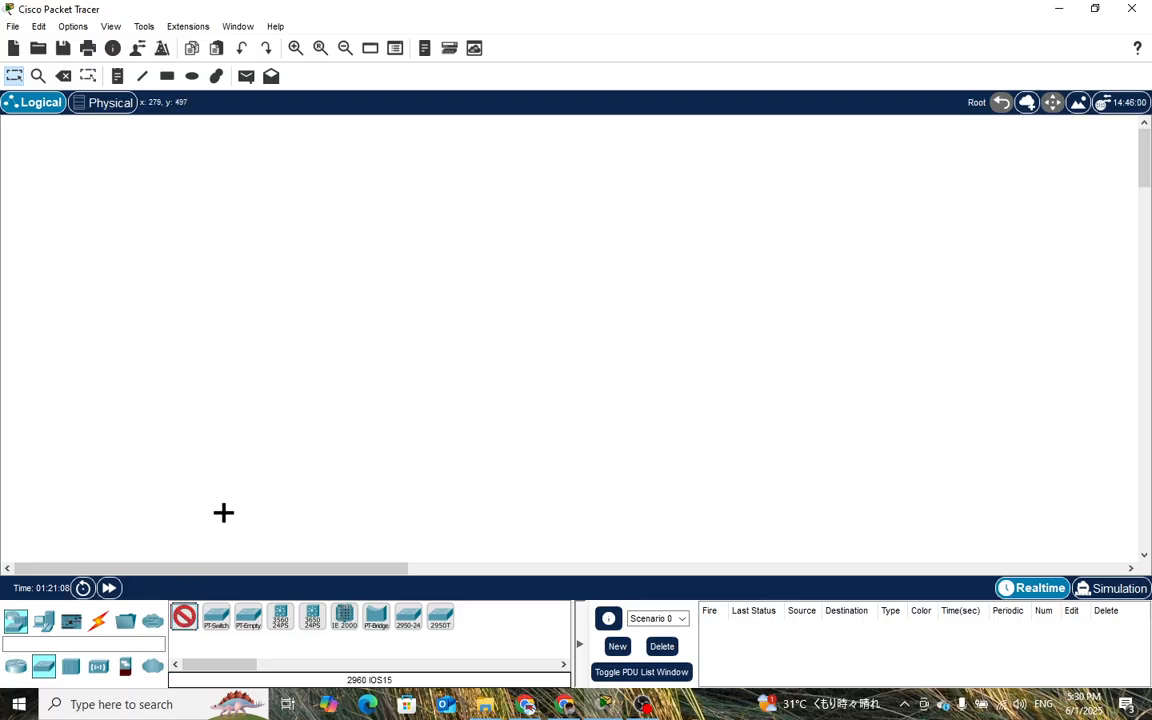
pyautogui.click(491, 281)
pyautogui.moveTo(491, 279); pyautogui.dragTo(534, 292)
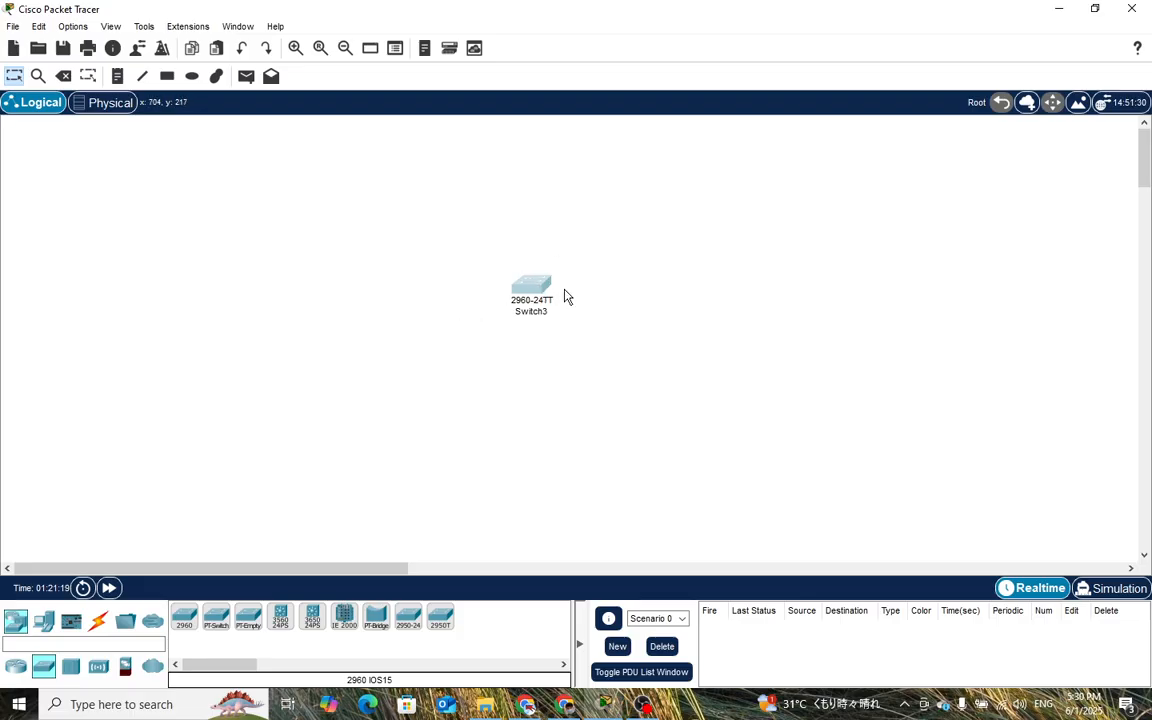
pyautogui.moveTo(533, 291); pyautogui.dragTo(548, 291)
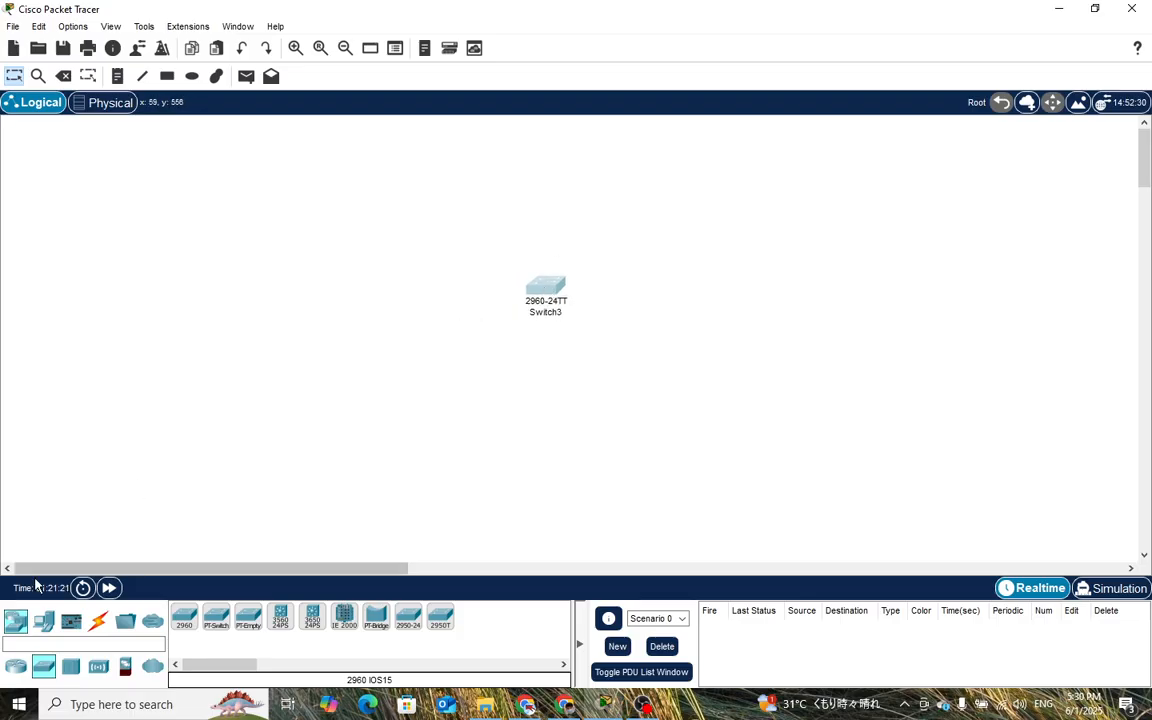
# - Add three PCs in an evenly spaced horizontal row below the switch
pyautogui.click(42, 623)
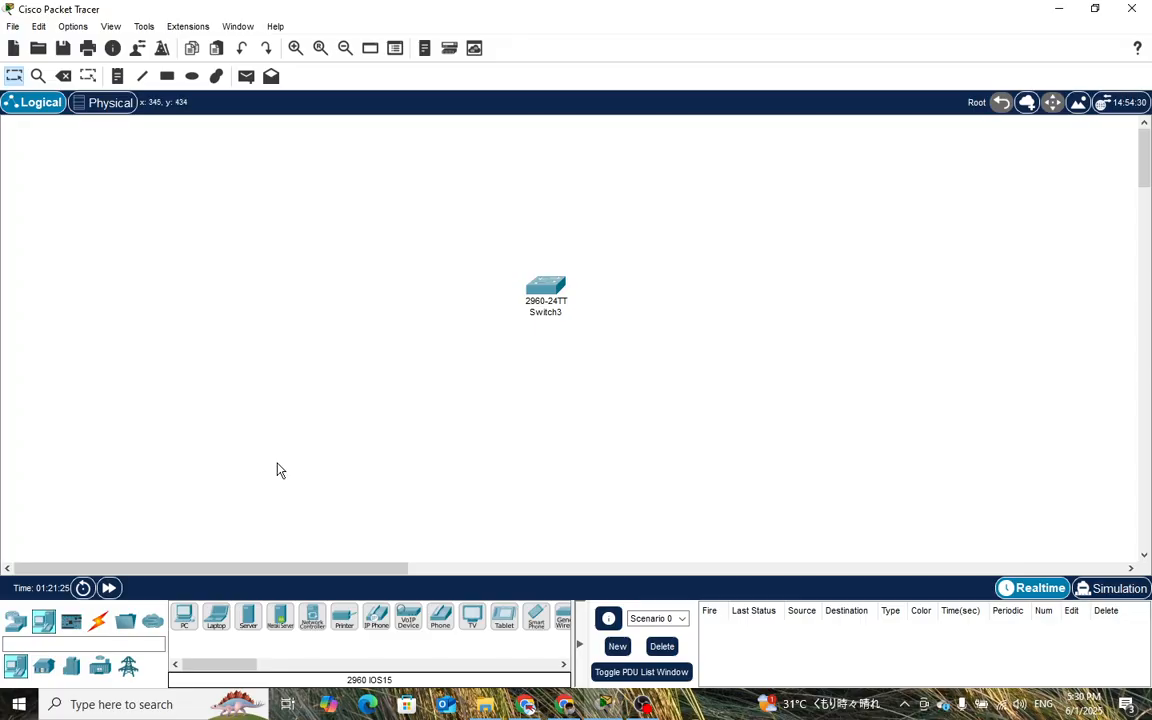
pyautogui.click(184, 615)
pyautogui.click(403, 392)
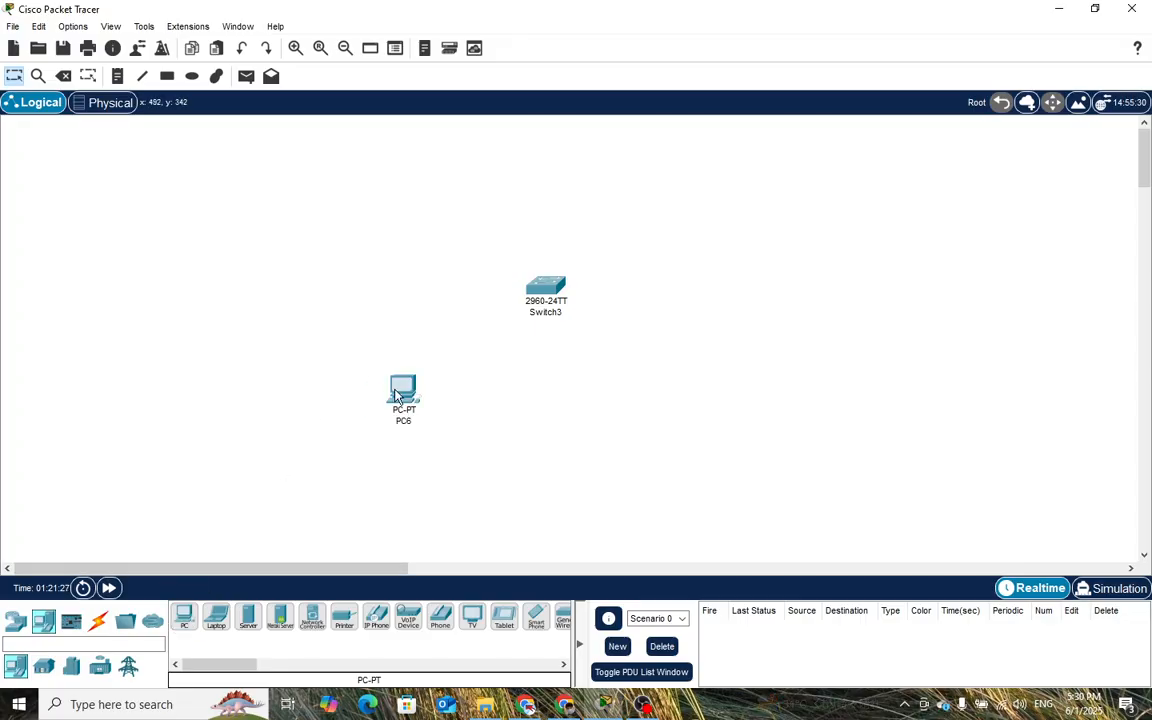
pyautogui.moveTo(397, 397); pyautogui.dragTo(442, 375)
pyautogui.click(184, 615)
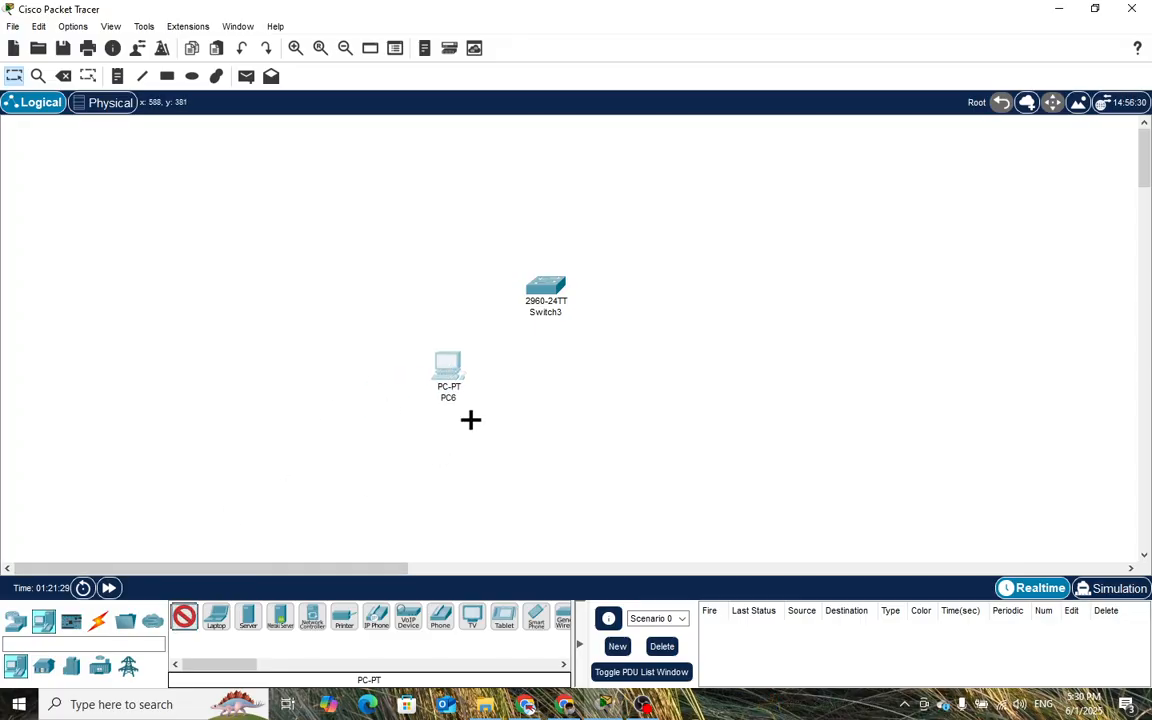
pyautogui.click(547, 394)
pyautogui.moveTo(551, 397); pyautogui.dragTo(561, 390)
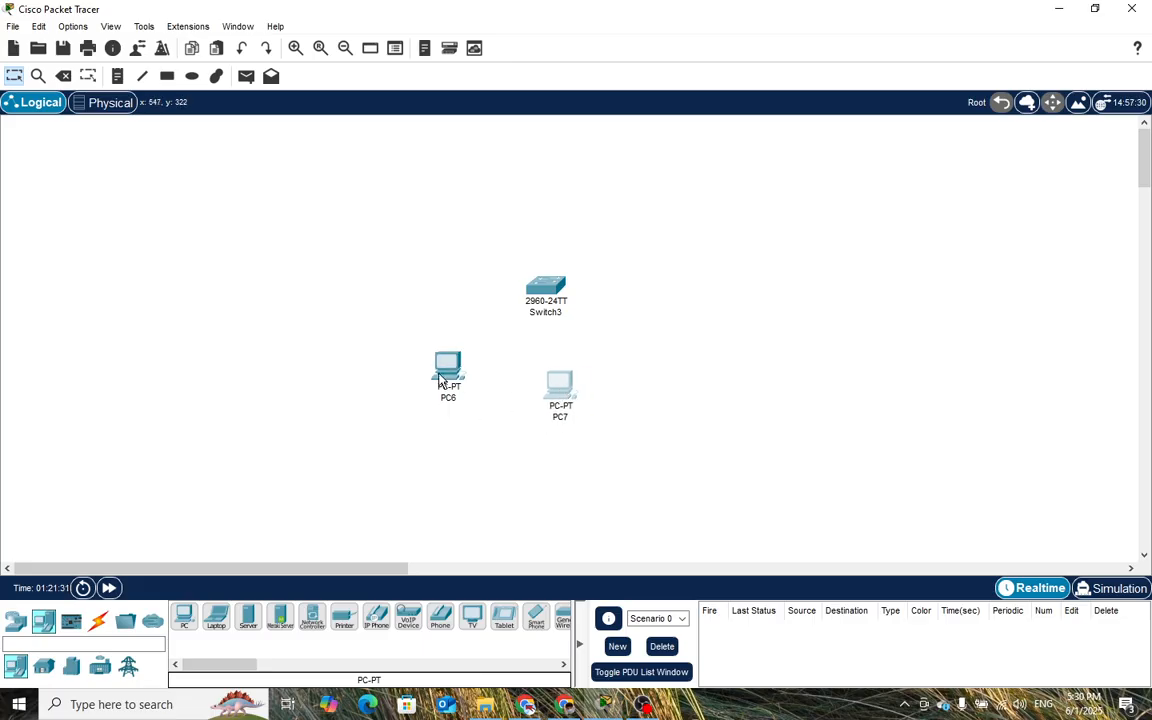
pyautogui.moveTo(440, 380); pyautogui.dragTo(430, 378)
pyautogui.click(184, 615)
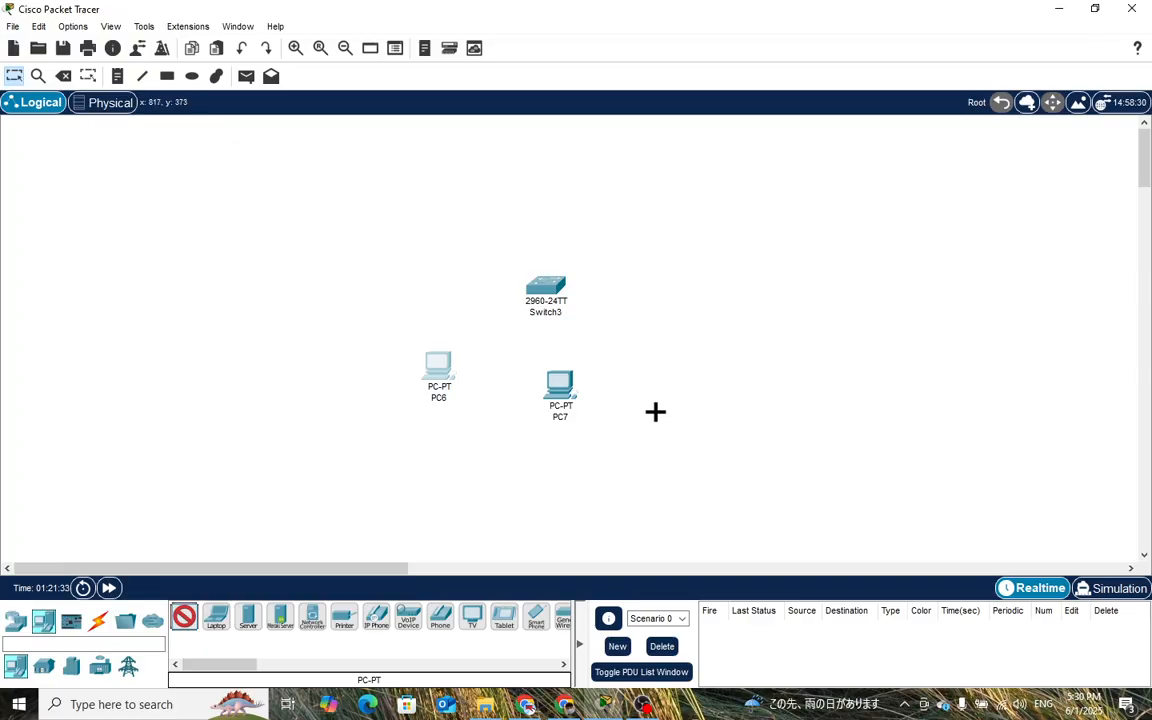
pyautogui.click(675, 375)
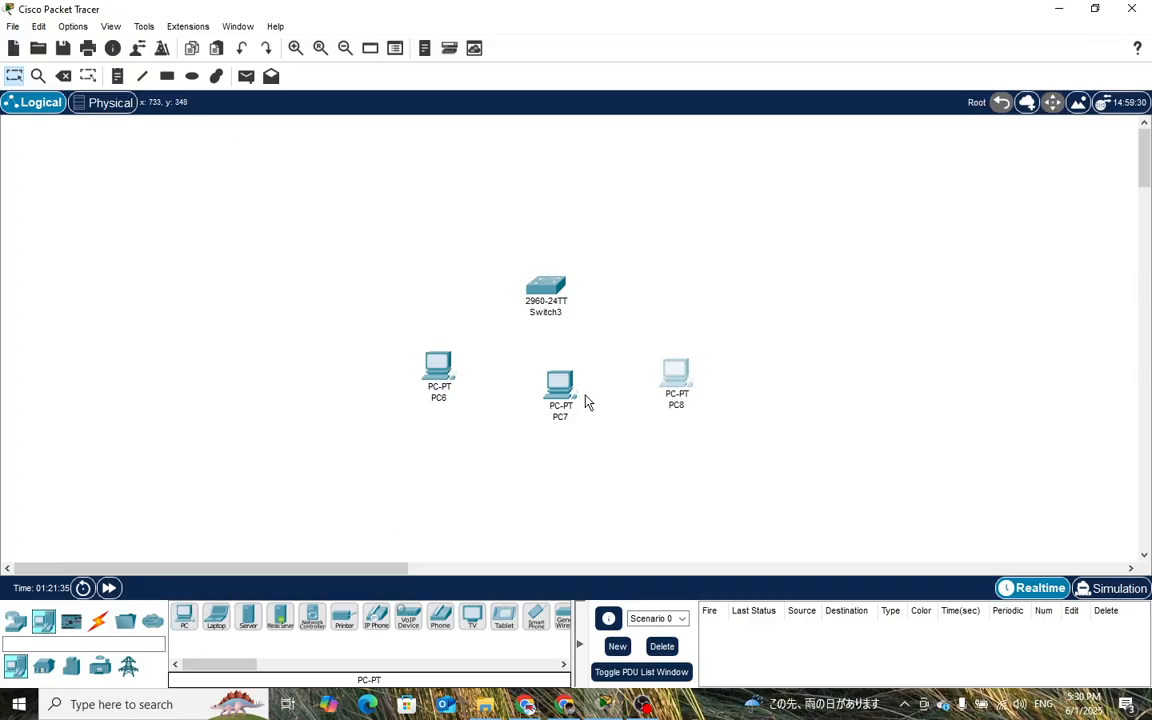
pyautogui.moveTo(560, 383); pyautogui.dragTo(560, 368)
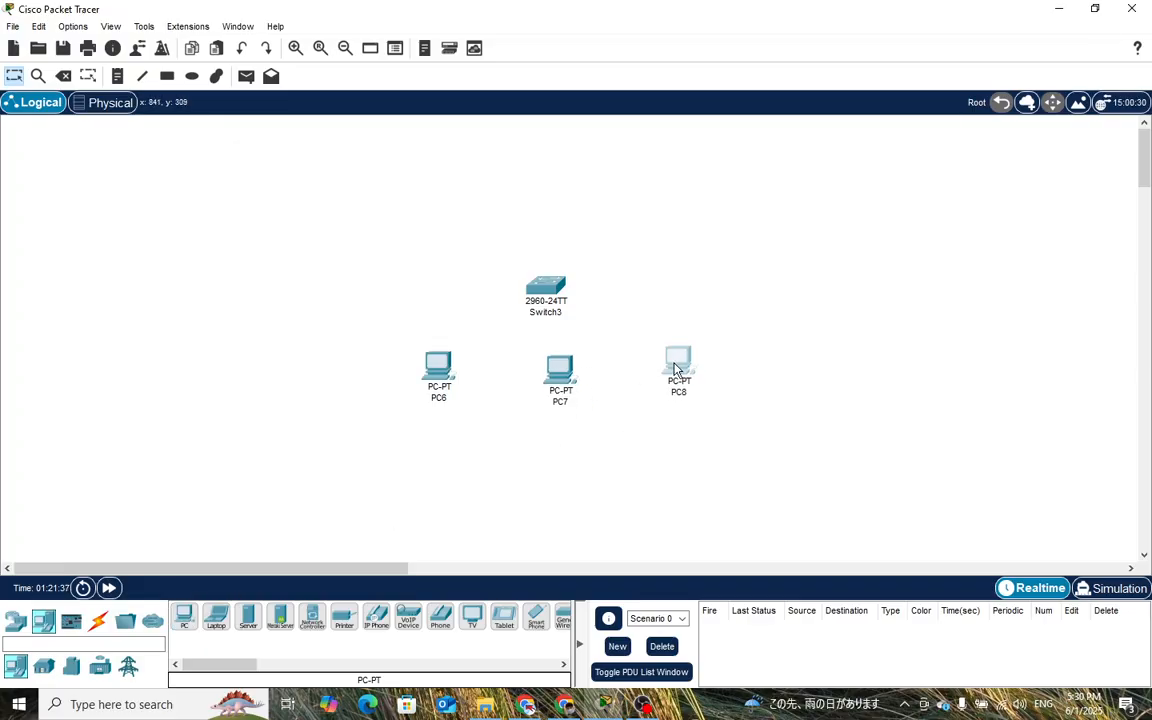
pyautogui.moveTo(674, 369); pyautogui.dragTo(674, 371)
# - Place a generic server above the switch and align the switch, middle PC and right PC with the layout
pyautogui.click(248, 627)
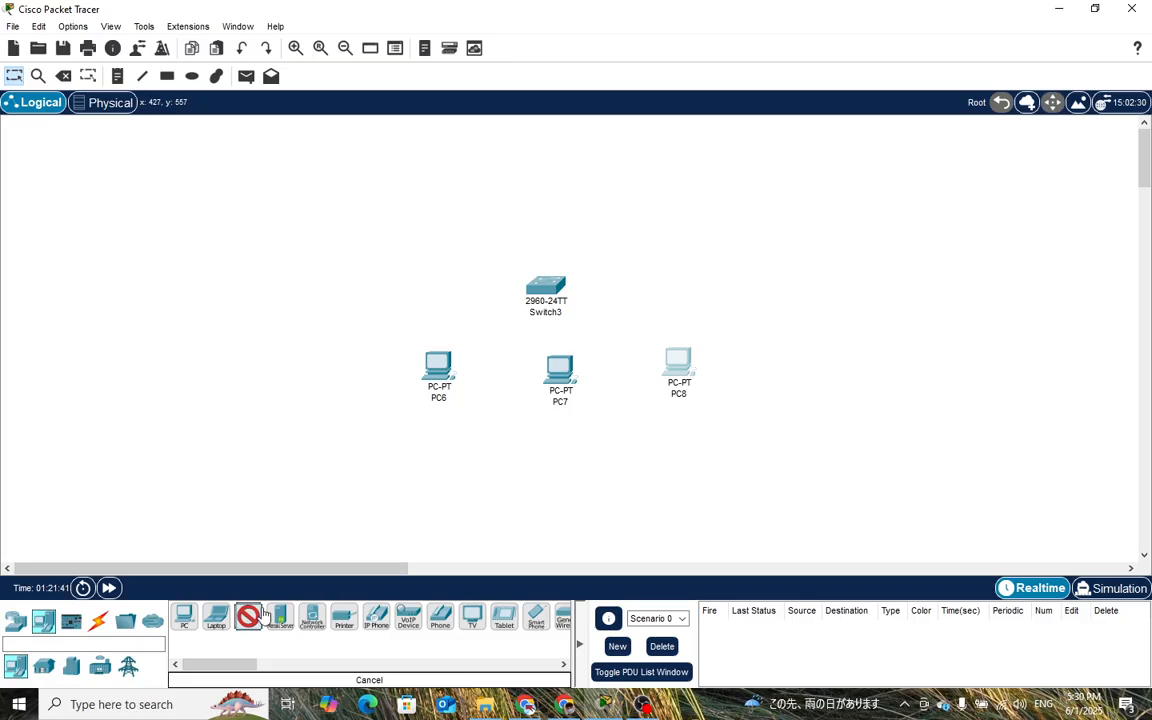
pyautogui.click(545, 173)
pyautogui.moveTo(545, 173); pyautogui.dragTo(552, 170)
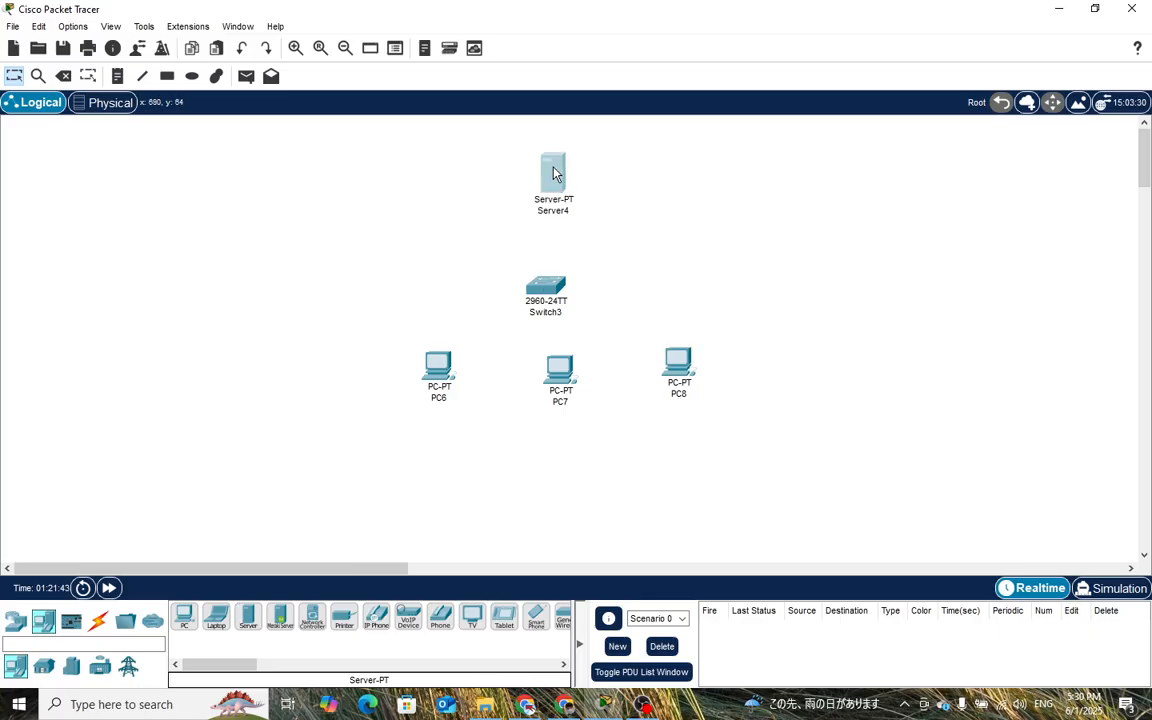
pyautogui.moveTo(542, 291); pyautogui.dragTo(556, 291)
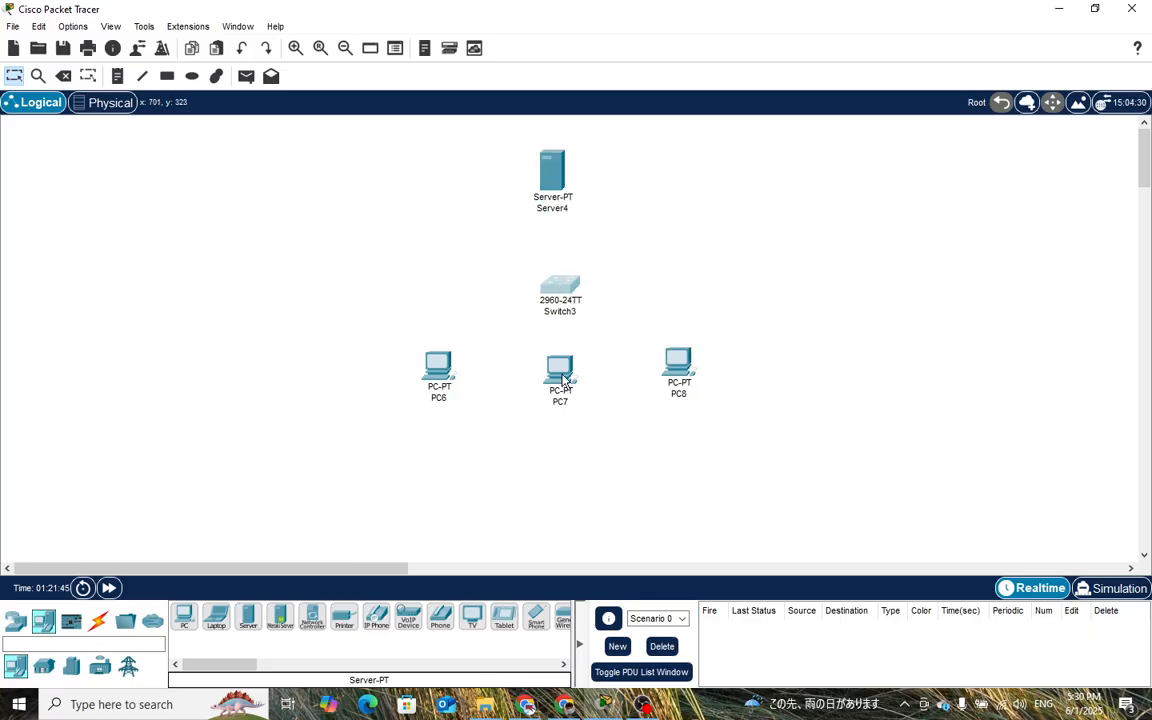
pyautogui.moveTo(563, 380); pyautogui.dragTo(557, 380)
pyautogui.moveTo(680, 368); pyautogui.dragTo(671, 368)
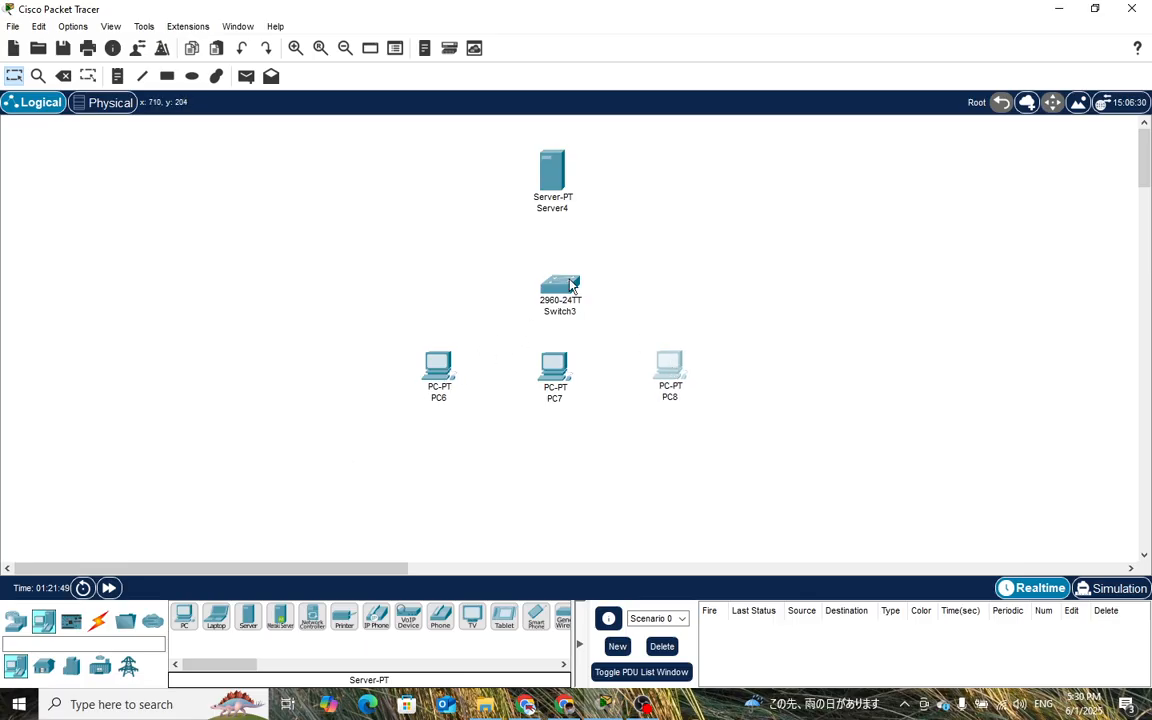
# - Connect the left PC's FastEthernet0 to the switch's FastEthernet0/1 with a copper straight-through cable
pyautogui.click(98, 621)
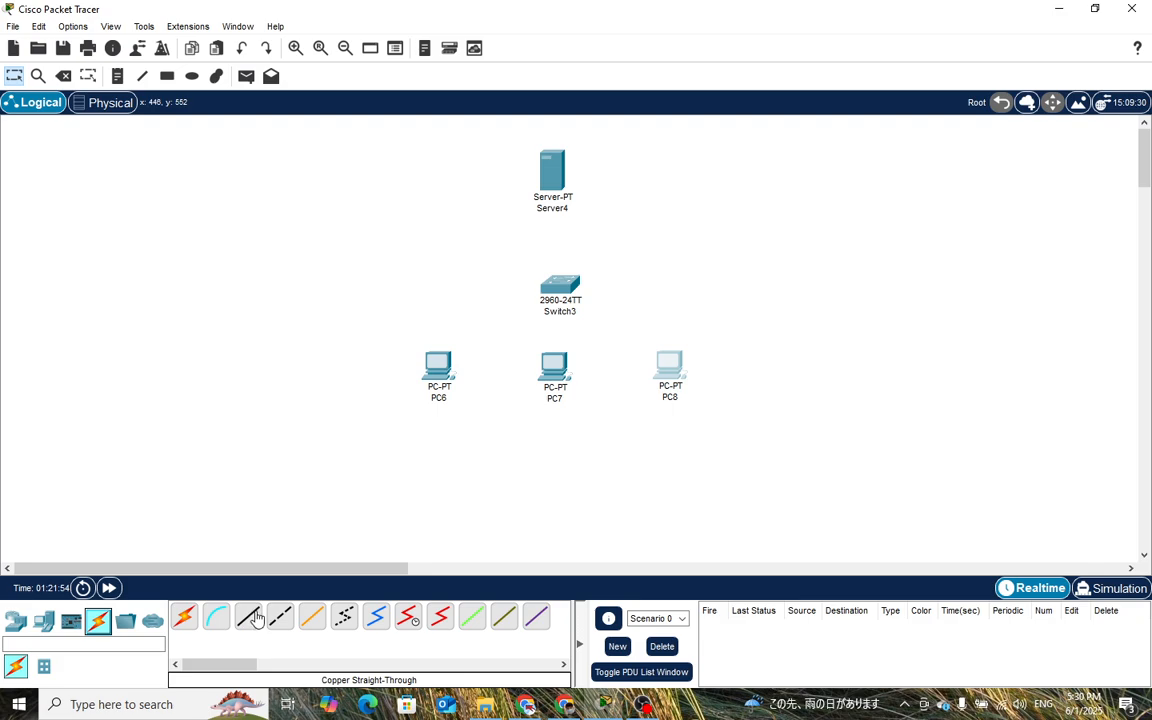
pyautogui.click(250, 617)
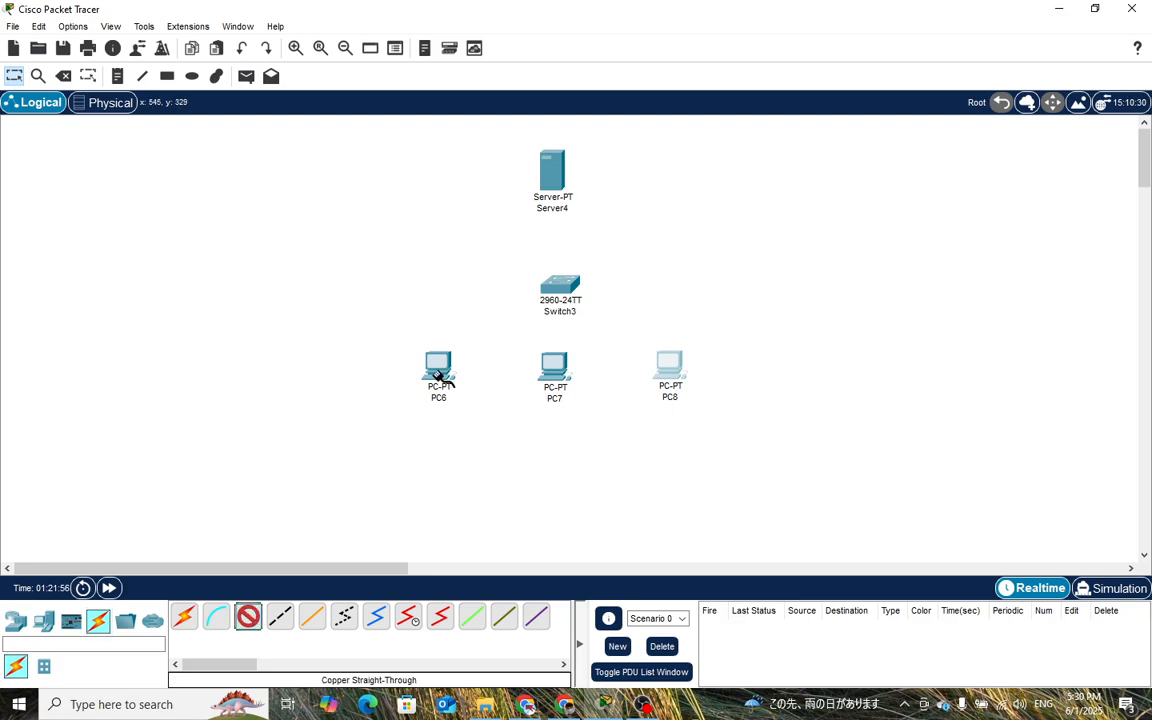
pyautogui.click(440, 362)
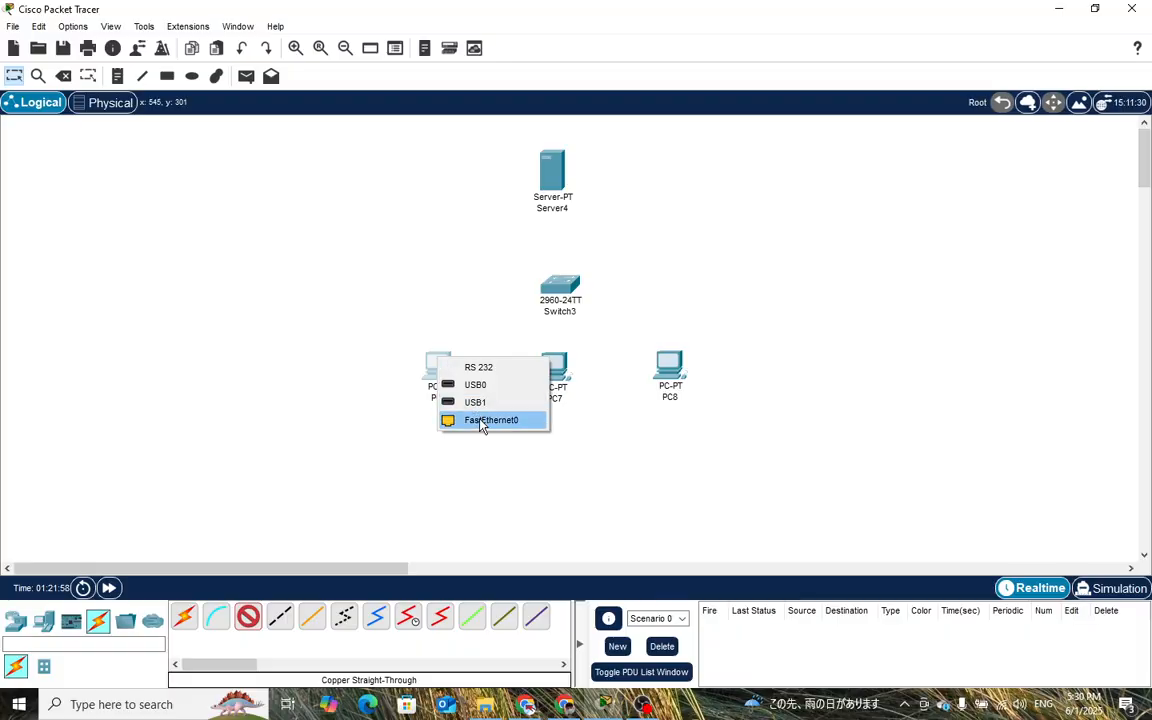
pyautogui.click(483, 420)
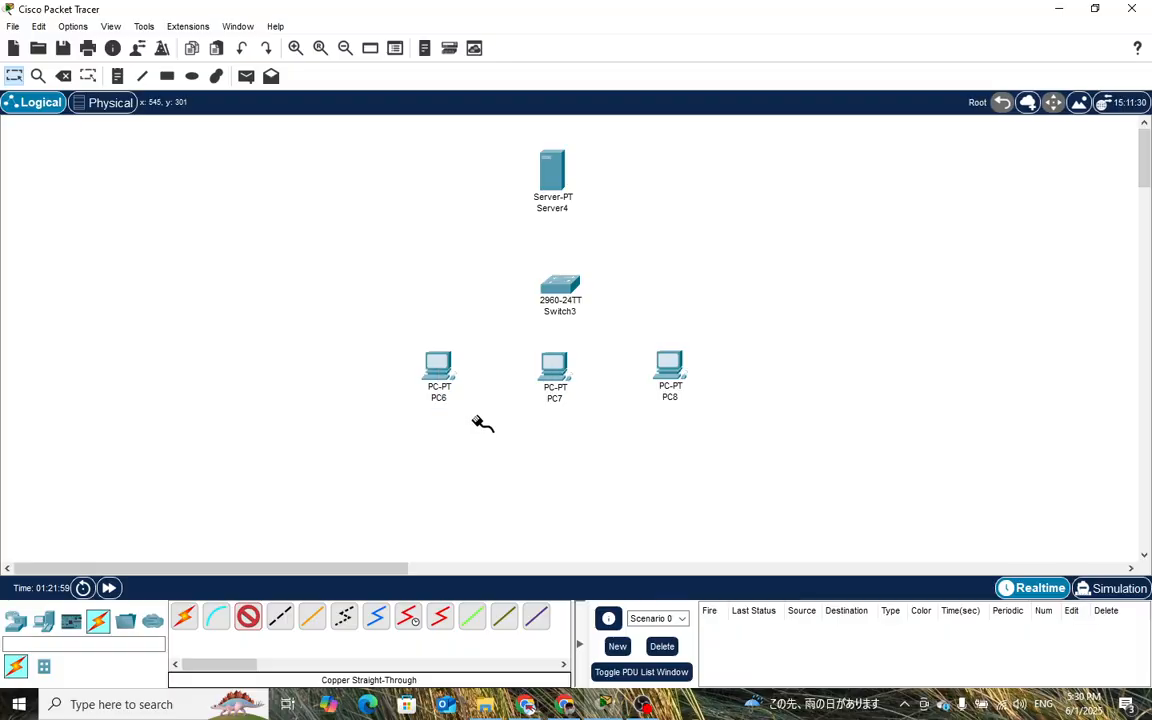
pyautogui.click(559, 285)
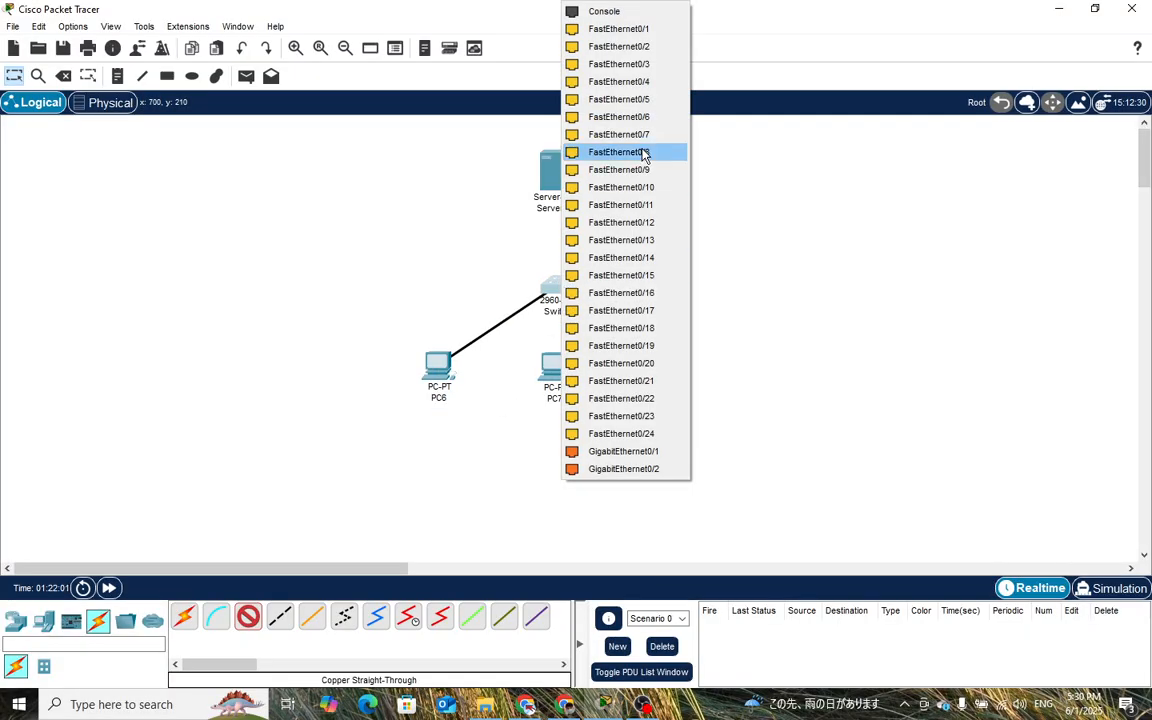
pyautogui.click(638, 36)
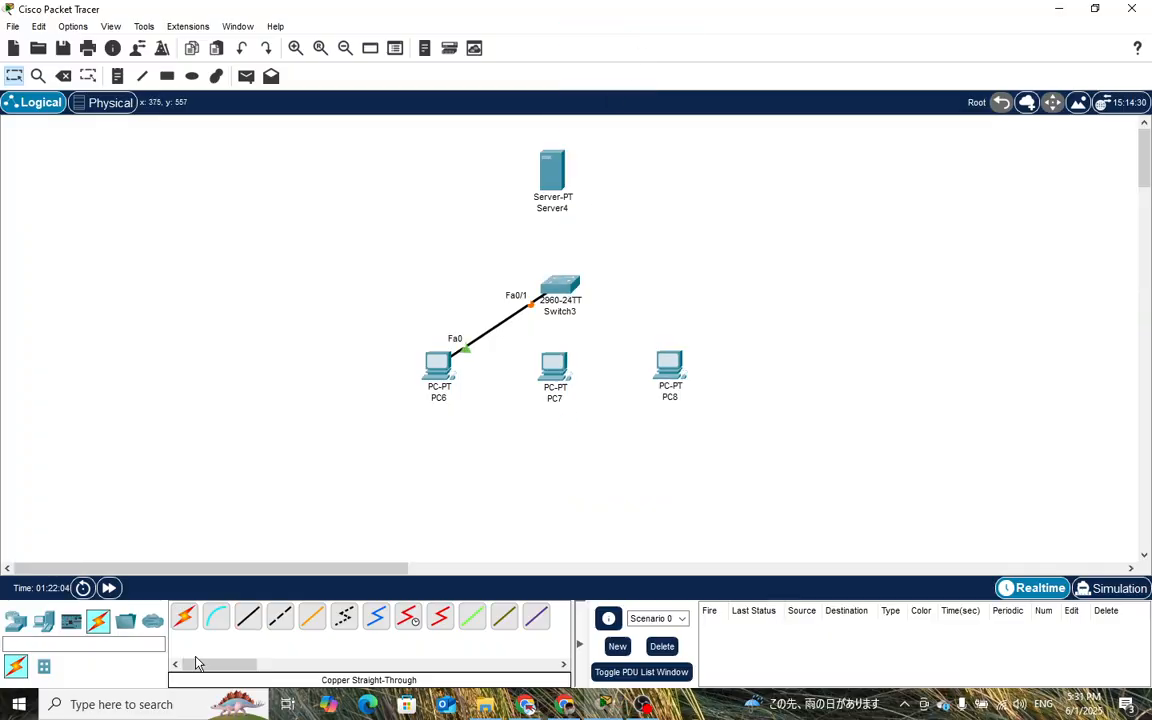
# - Connect the middle PC's FastEthernet0 to the switch's FastEthernet0/2 with a copper straight-through cable
pyautogui.click(248, 617)
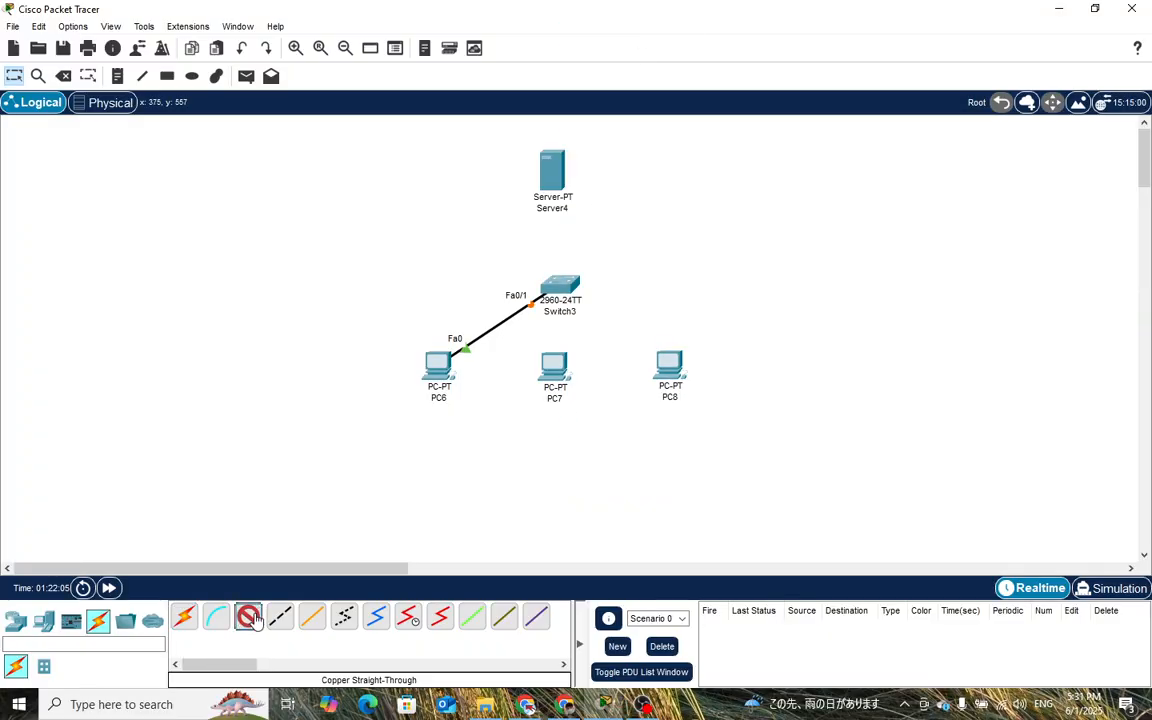
pyautogui.click(552, 368)
pyautogui.click(596, 432)
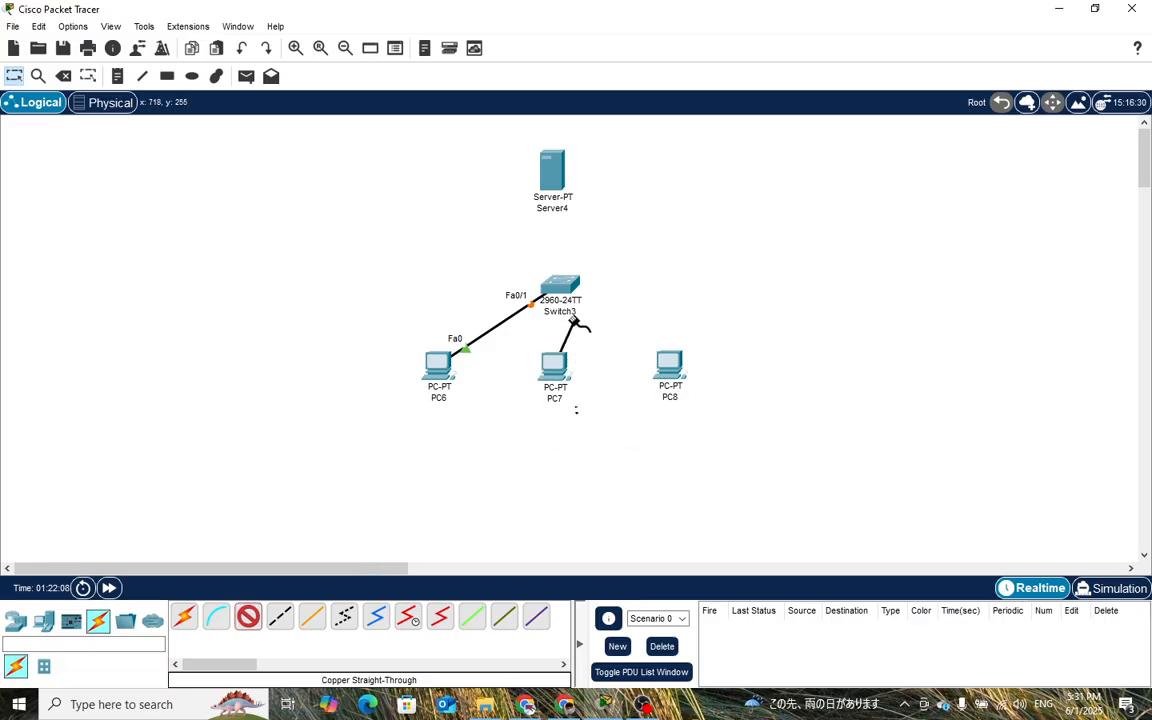
pyautogui.click(562, 285)
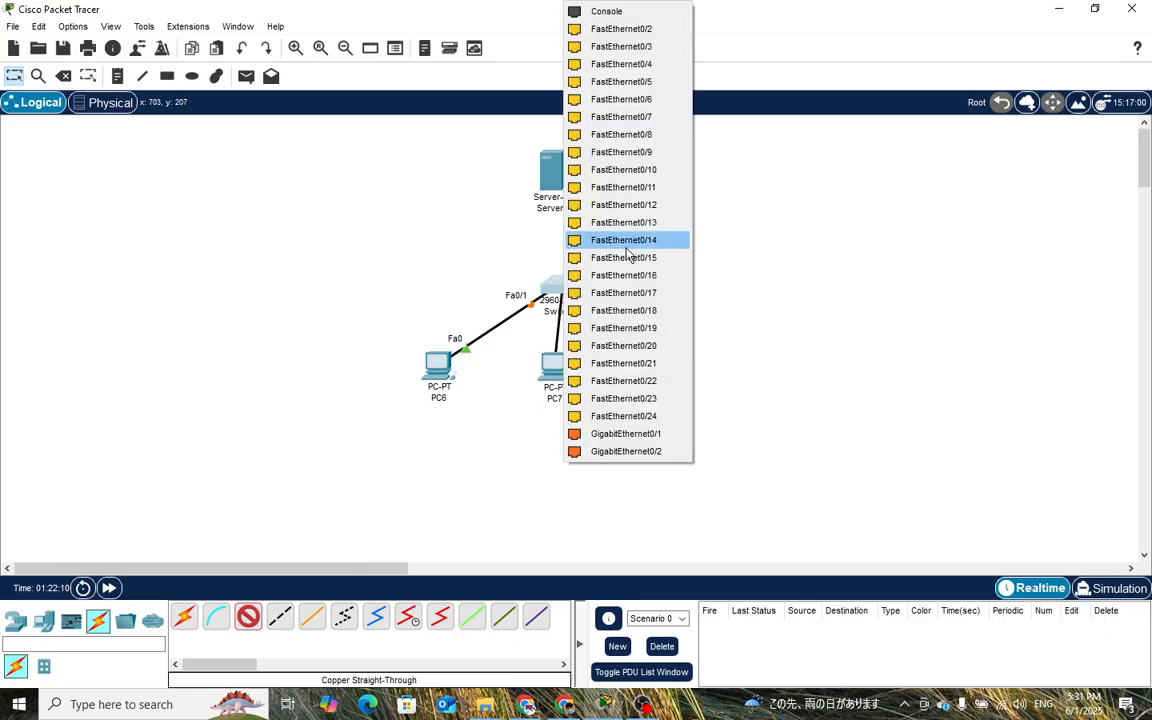
pyautogui.click(643, 31)
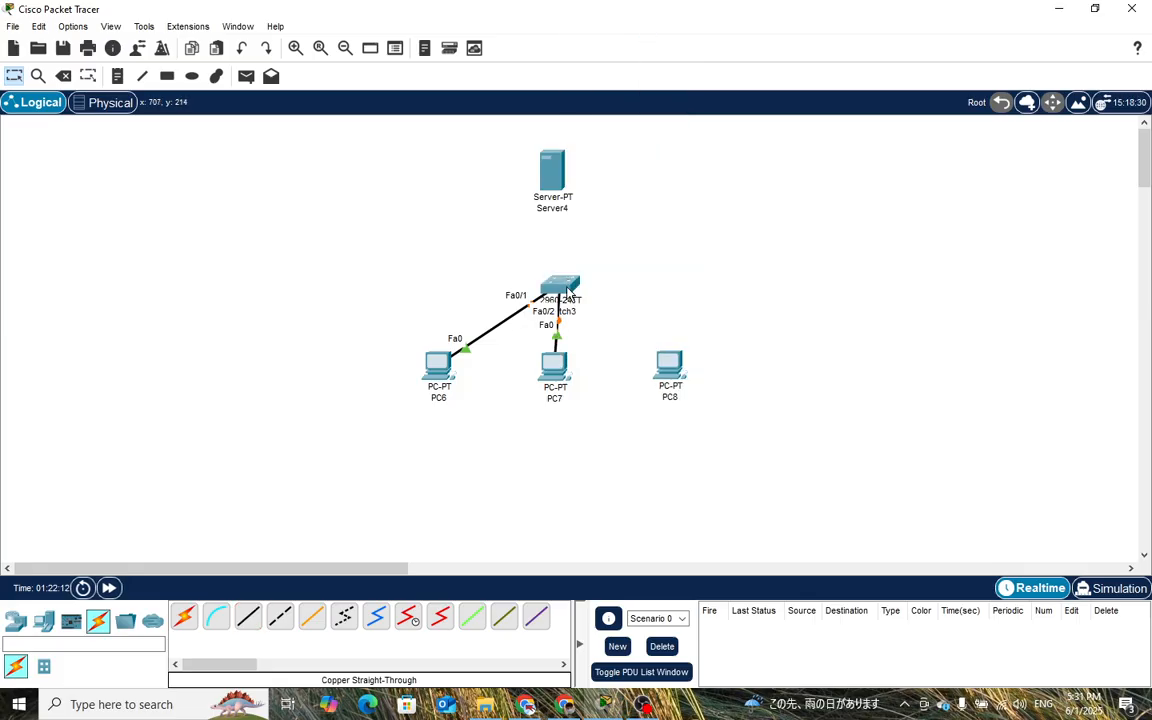
# - Connect the right PC's FastEthernet0 to the switch's FastEthernet0/3 with a copper straight-through cable
pyautogui.click(248, 617)
pyautogui.click(670, 370)
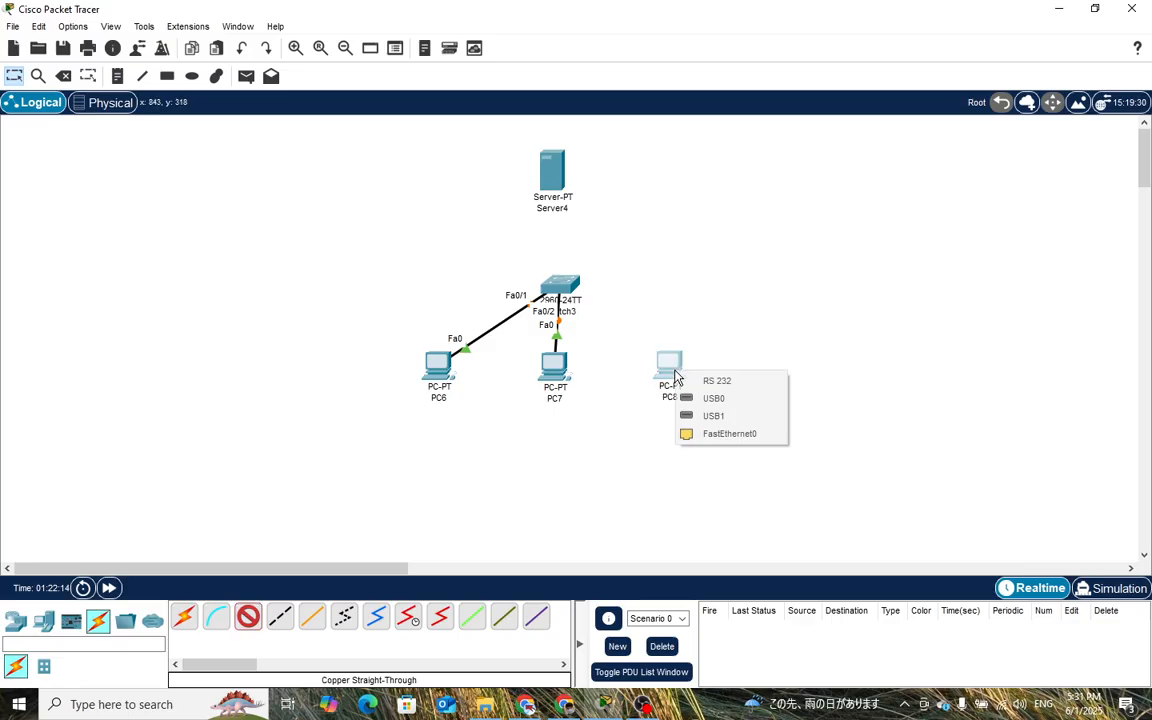
pyautogui.click(709, 434)
pyautogui.click(560, 285)
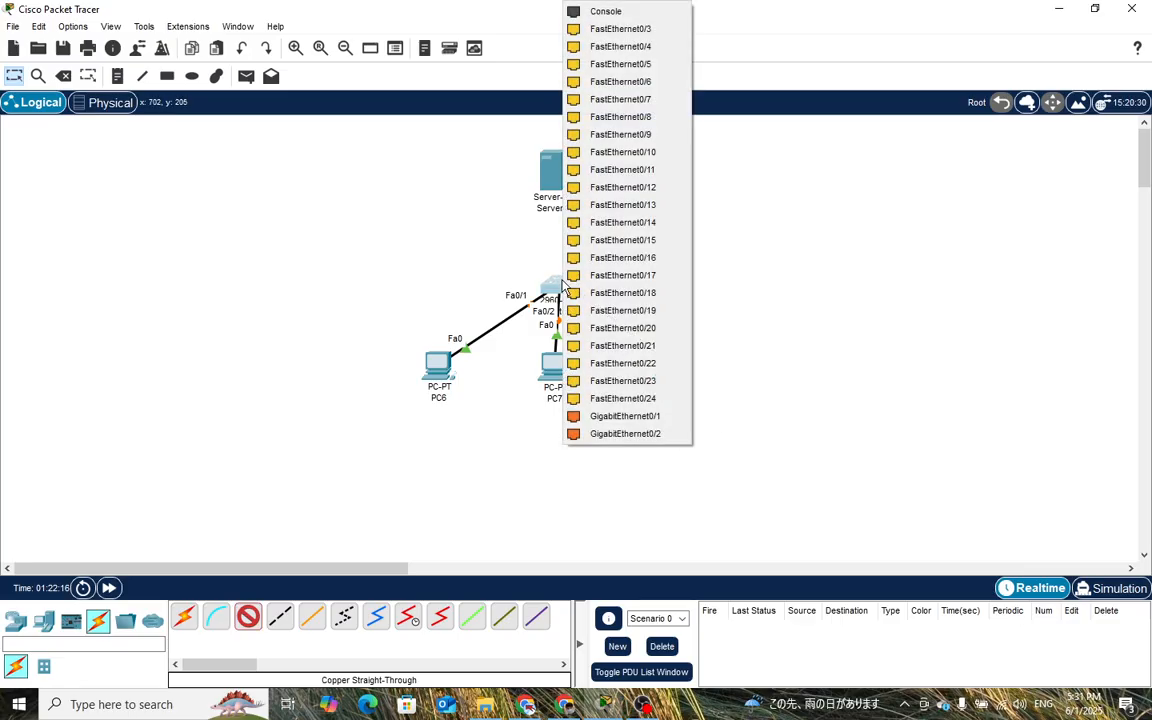
pyautogui.click(617, 31)
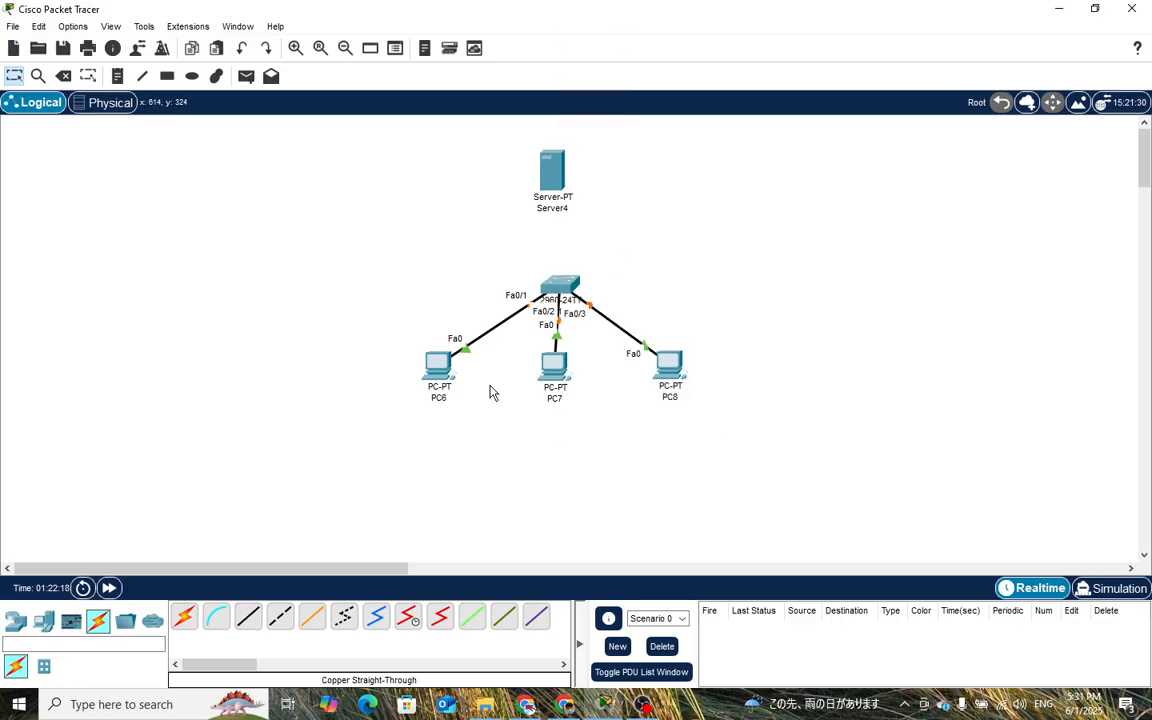
# - Connect the server's FastEthernet0 to the switch's GigabitEthernet0/1 with a copper straight-through cable and shift the server slightly upward
pyautogui.click(248, 617)
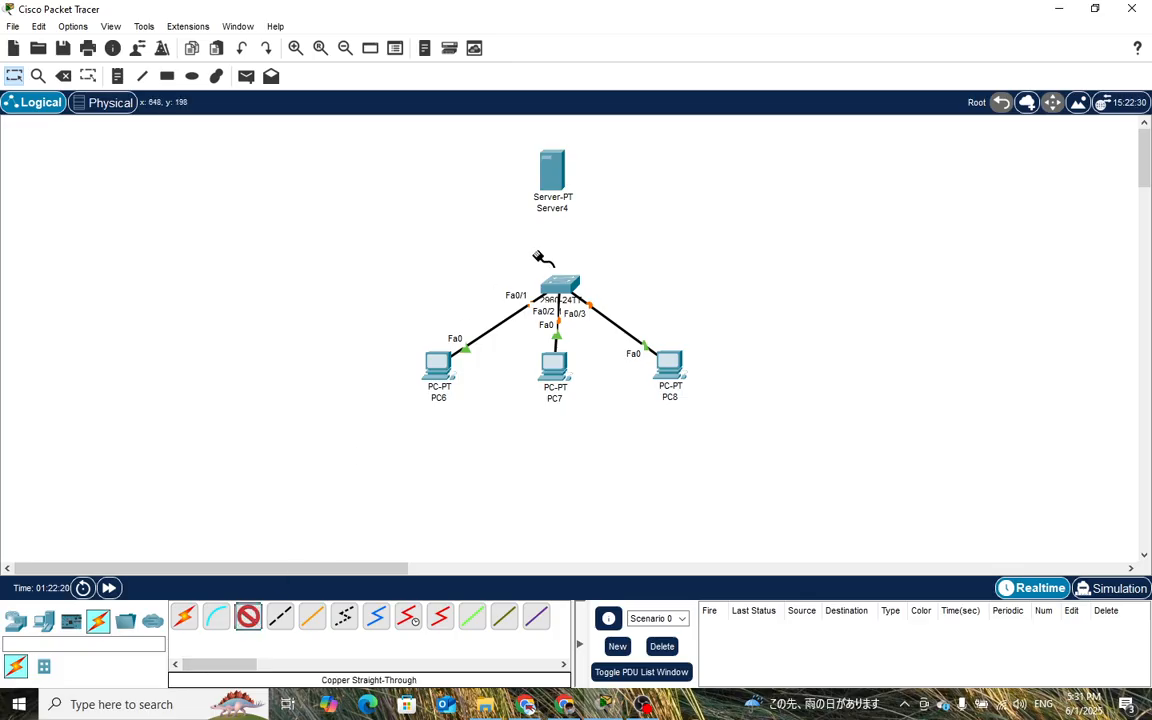
pyautogui.click(559, 180)
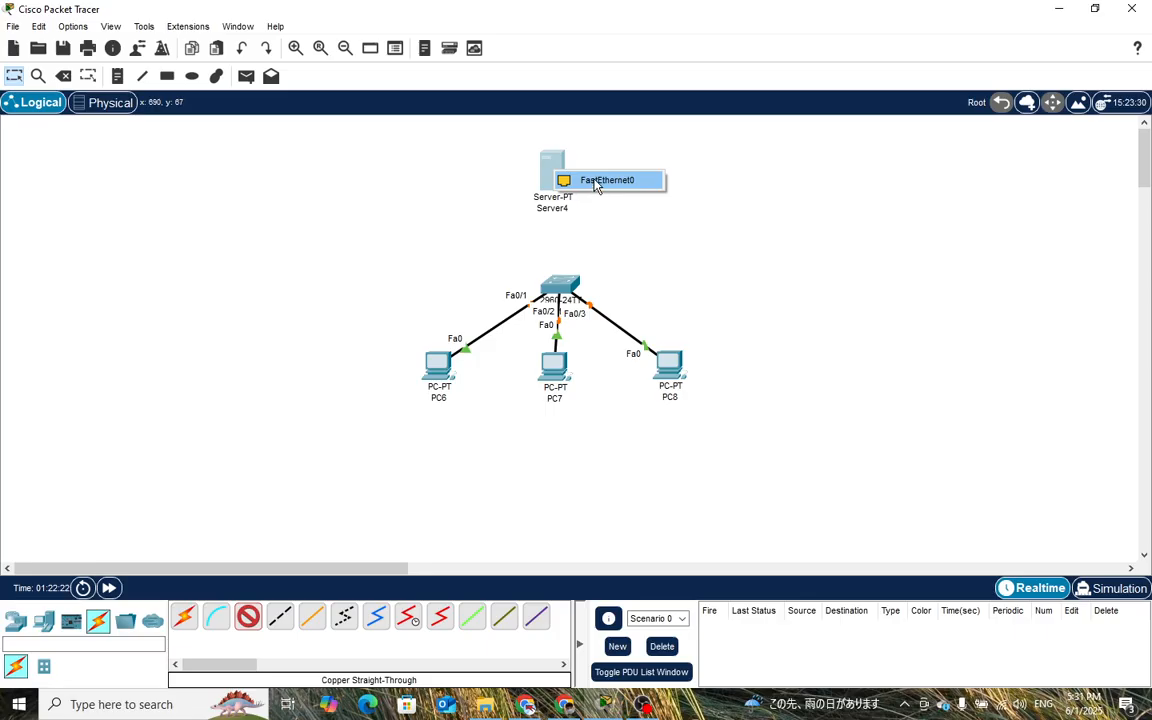
pyautogui.click(595, 182)
pyautogui.click(561, 284)
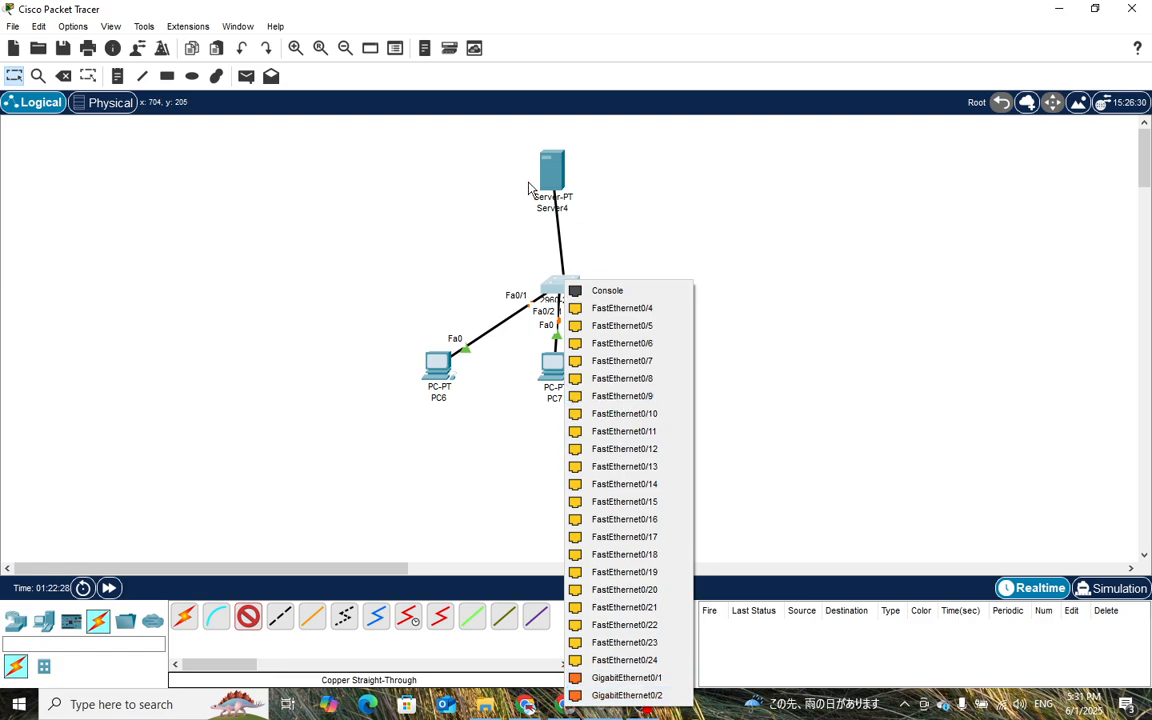
pyautogui.click(619, 680)
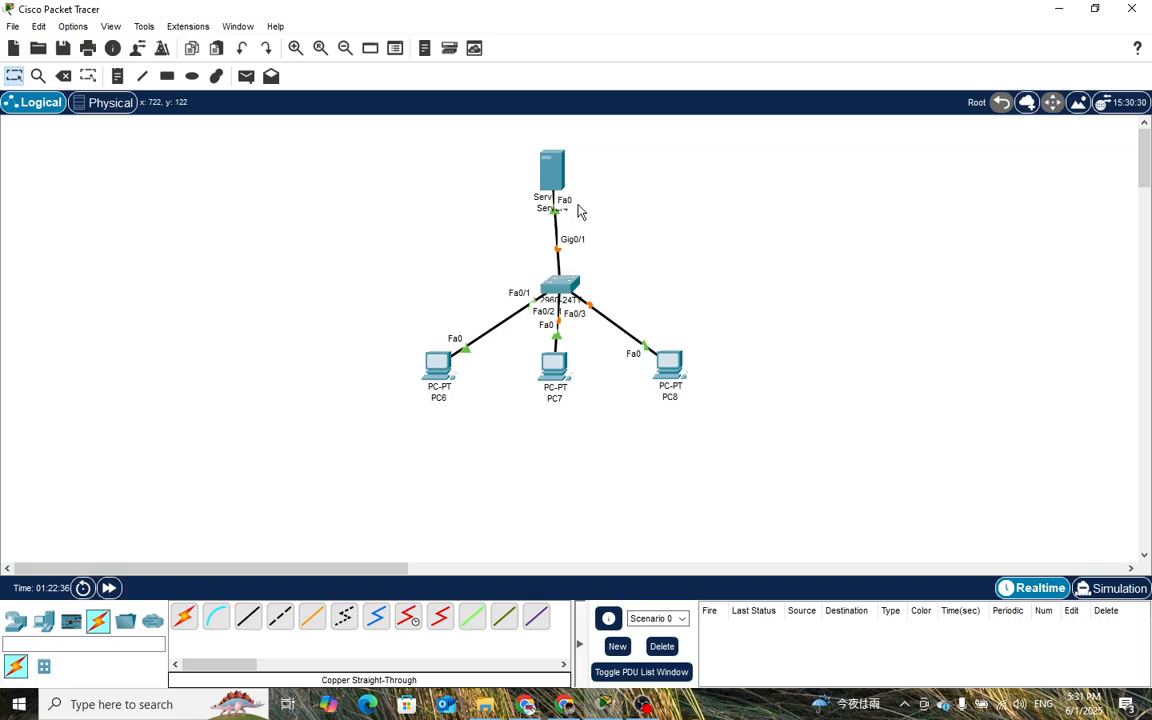
pyautogui.moveTo(552, 168)
pyautogui.mouseDown()
pyautogui.moveTo(560, 157)
pyautogui.moveTo(546, 164)
pyautogui.mouseUp()
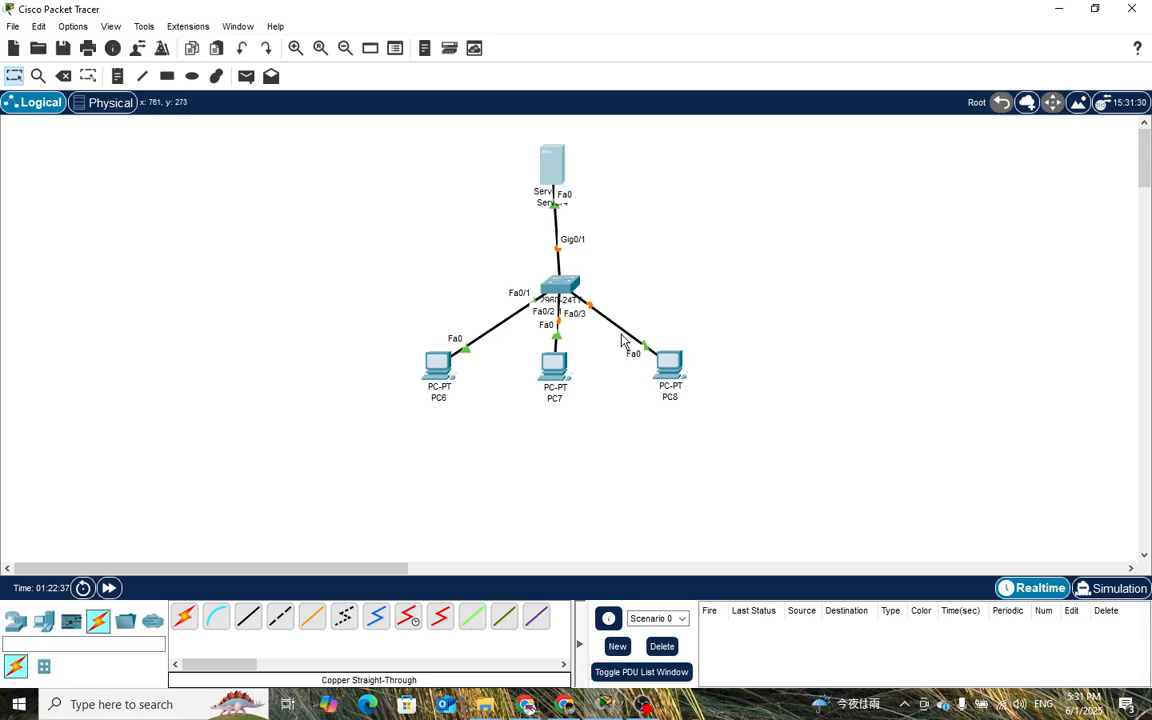
# - Give the server's FastEthernet0 interface the static IPv4 address 192.168.1.100 with subnet mask 255.255.255.0
pyautogui.click(552, 164)
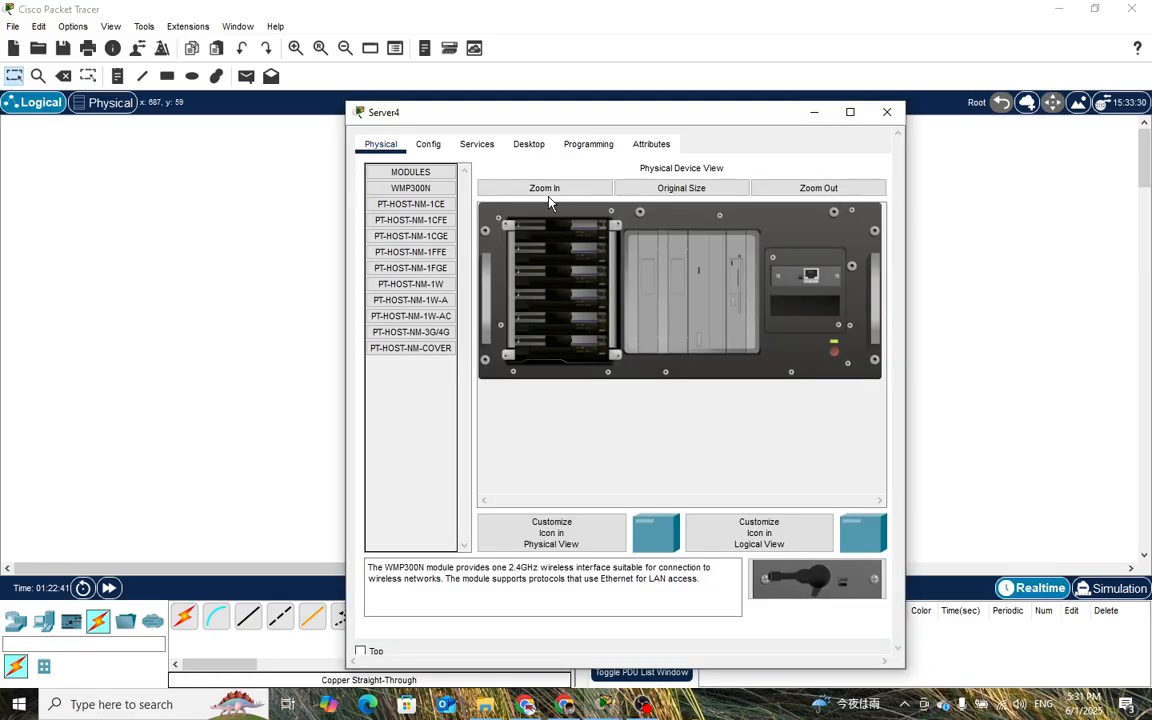
pyautogui.click(428, 146)
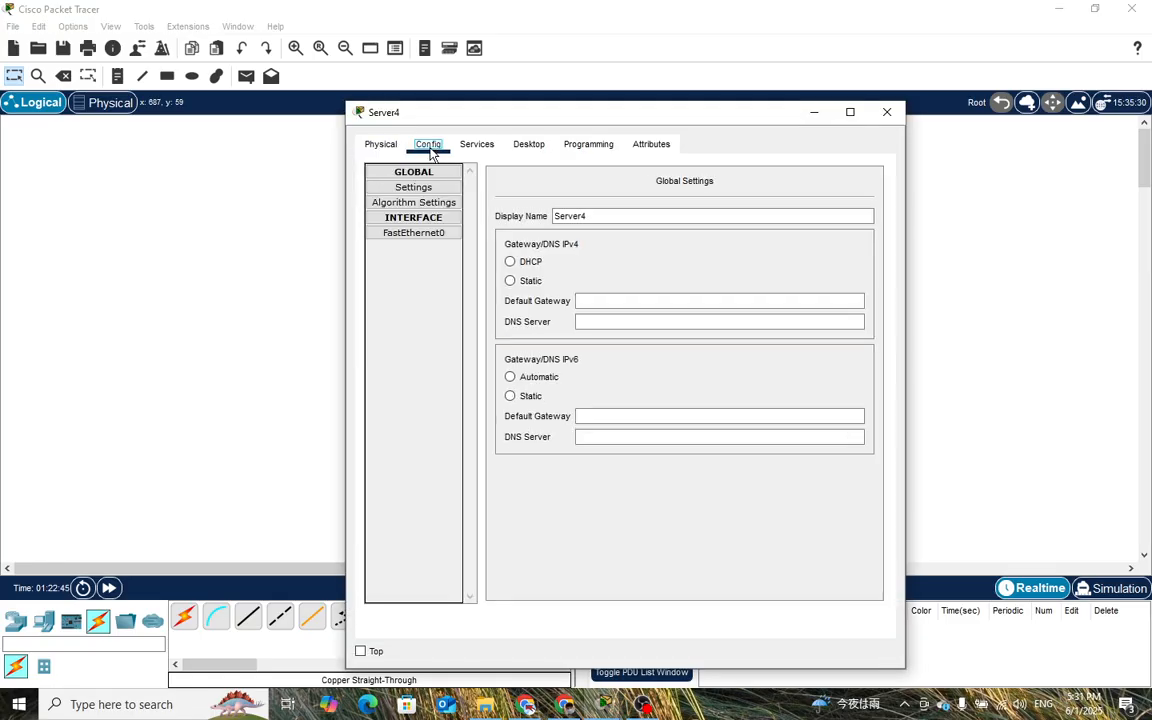
pyautogui.click(422, 232)
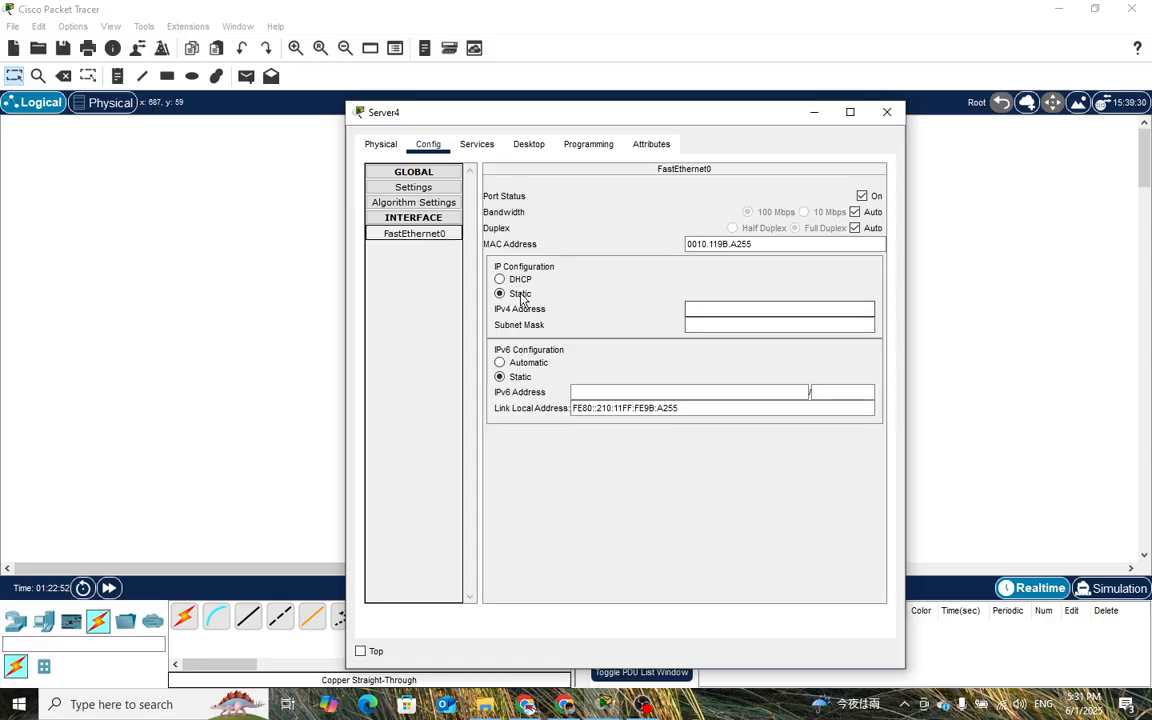
pyautogui.click(720, 308)
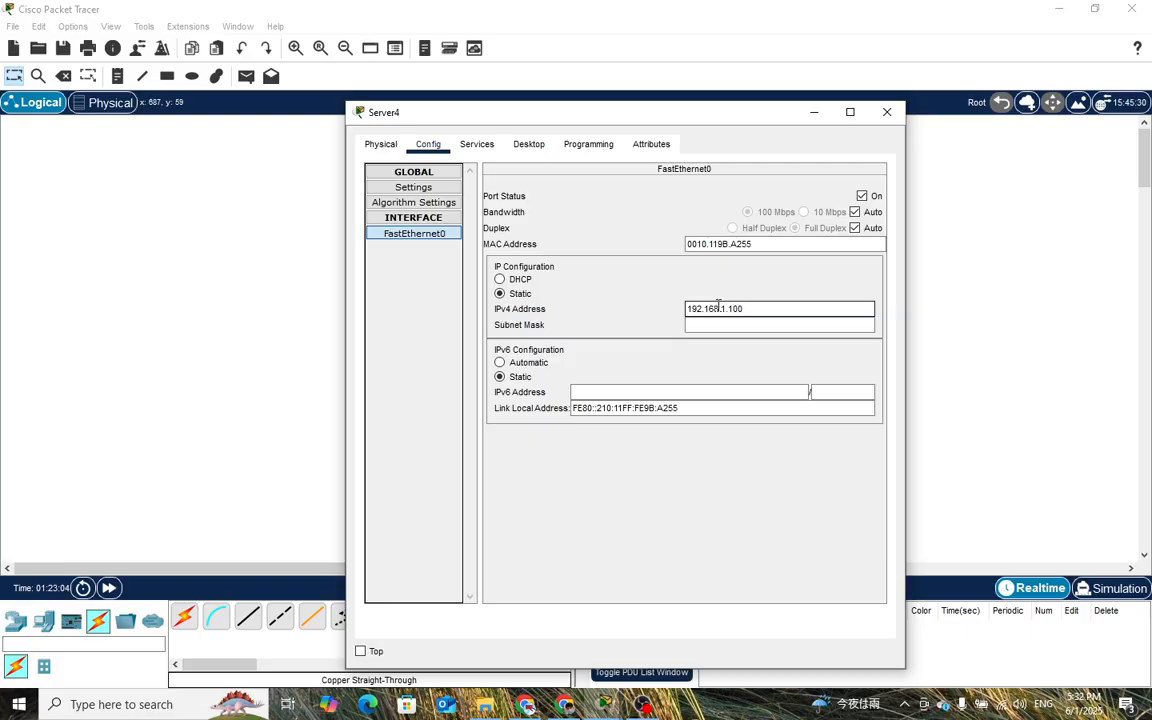
pyautogui.click(756, 327)
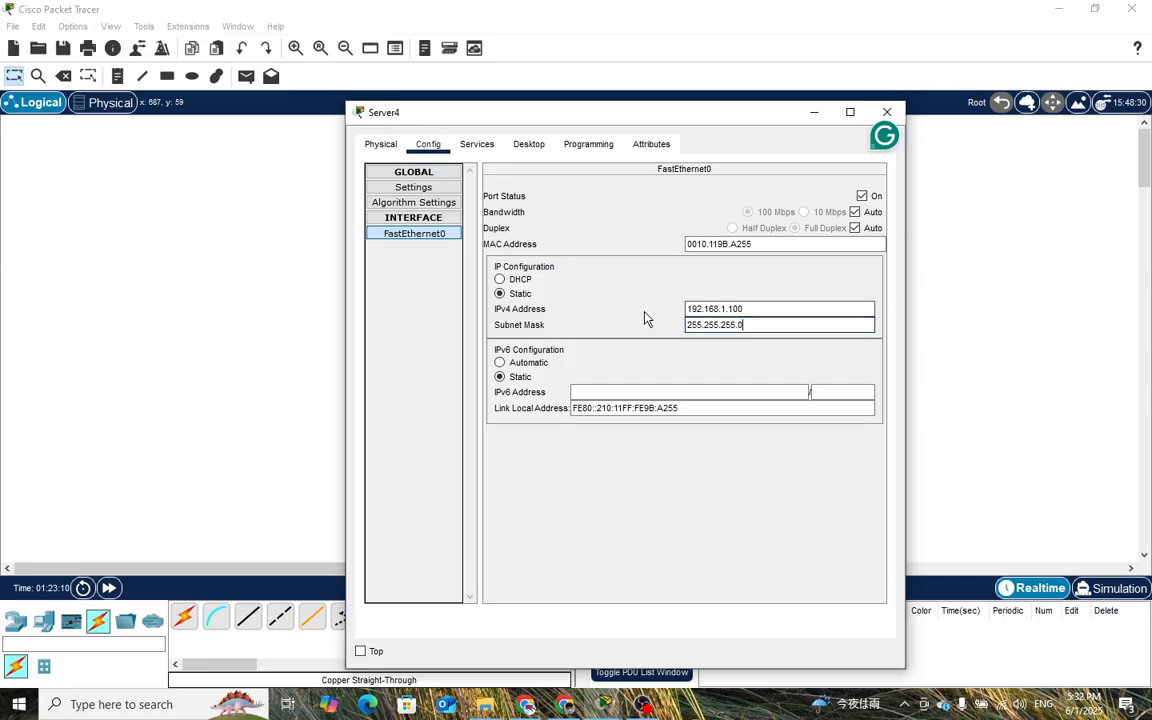
# - Set the DNS server in the server's IP configuration to its own address, 192.168.1.100
pyautogui.click(528, 148)
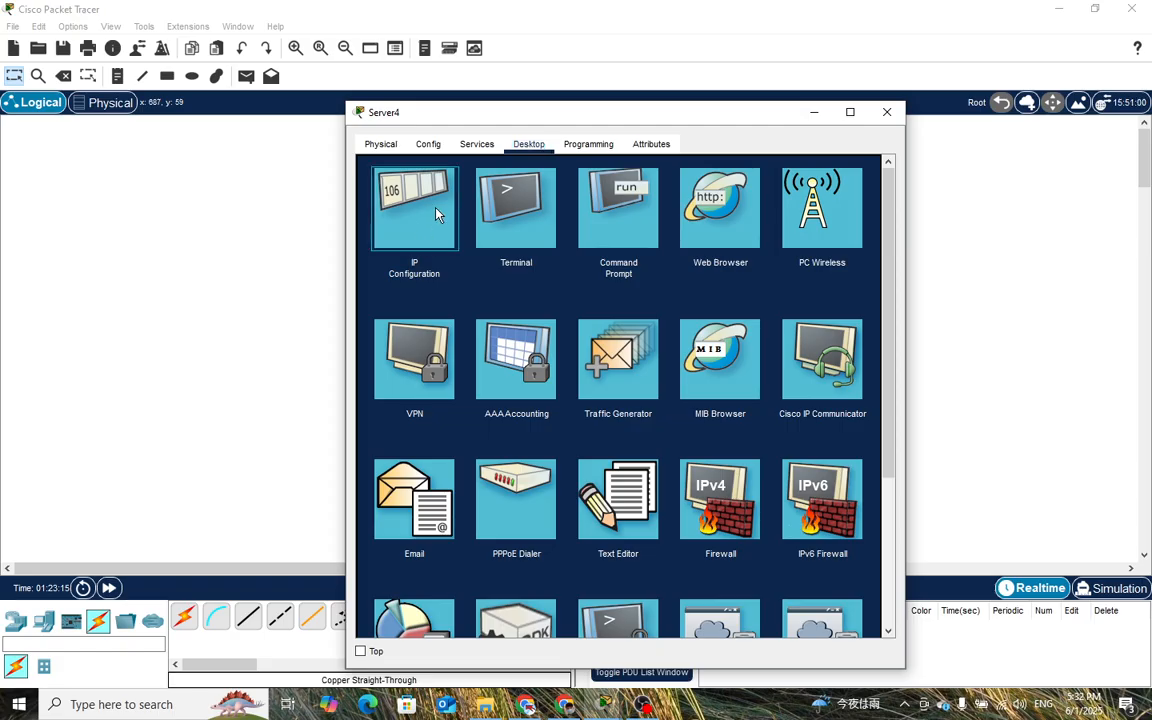
pyautogui.click(438, 212)
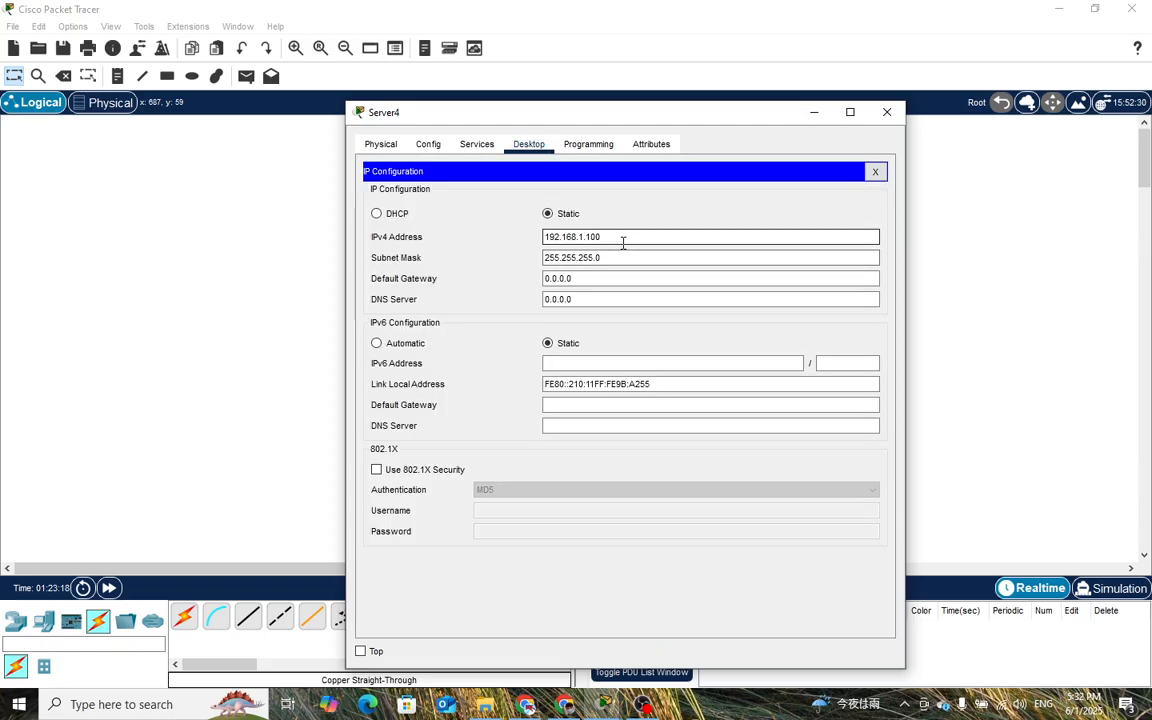
pyautogui.moveTo(621, 242); pyautogui.dragTo(530, 238)
pyautogui.hotkey('ctrl', 'c')
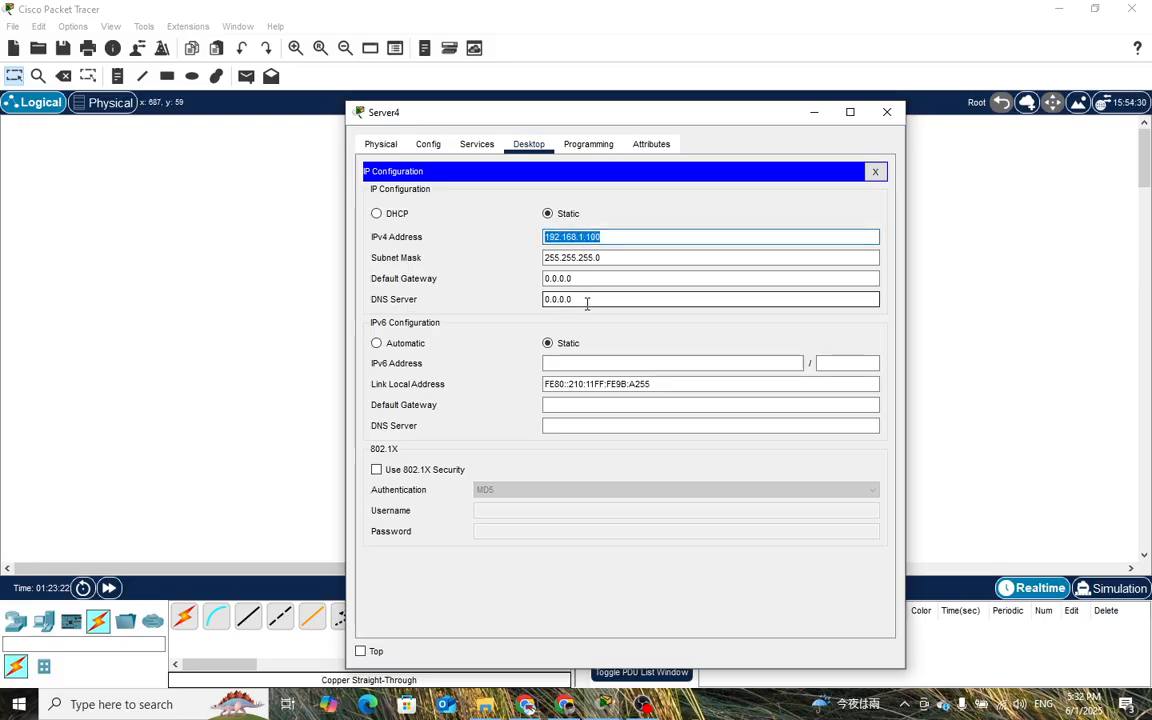
pyautogui.moveTo(586, 302); pyautogui.dragTo(527, 302)
pyautogui.hotkey('ctrl', 'v')
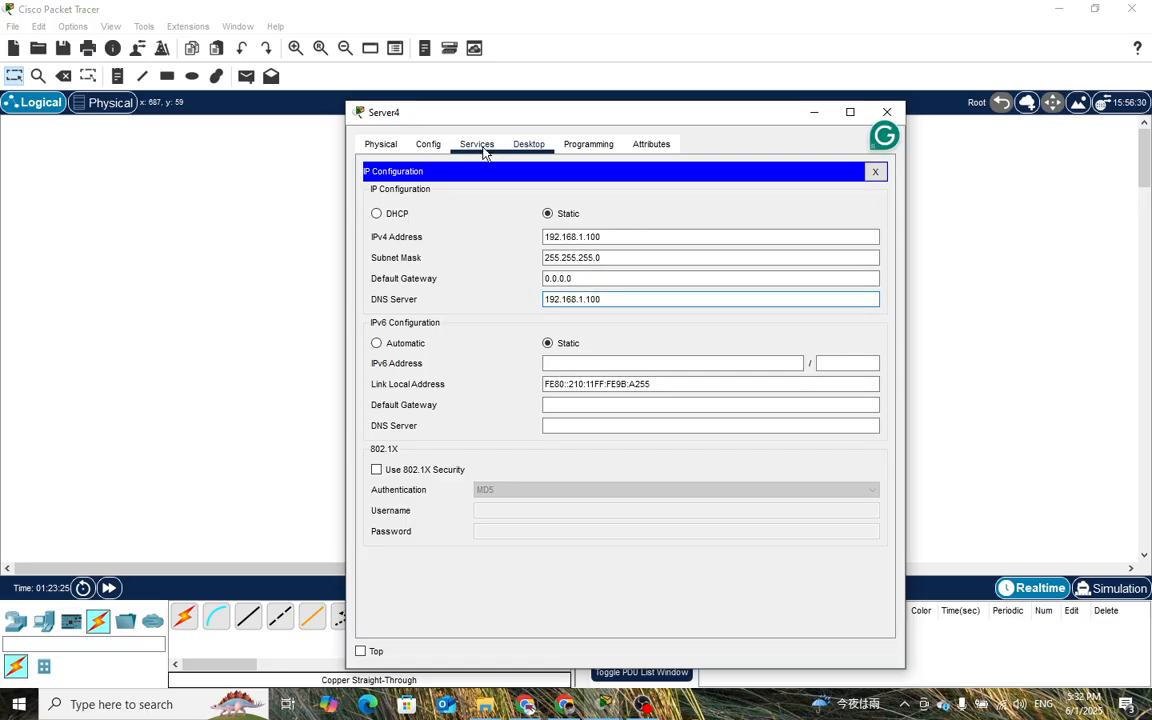
pyautogui.click(528, 146)
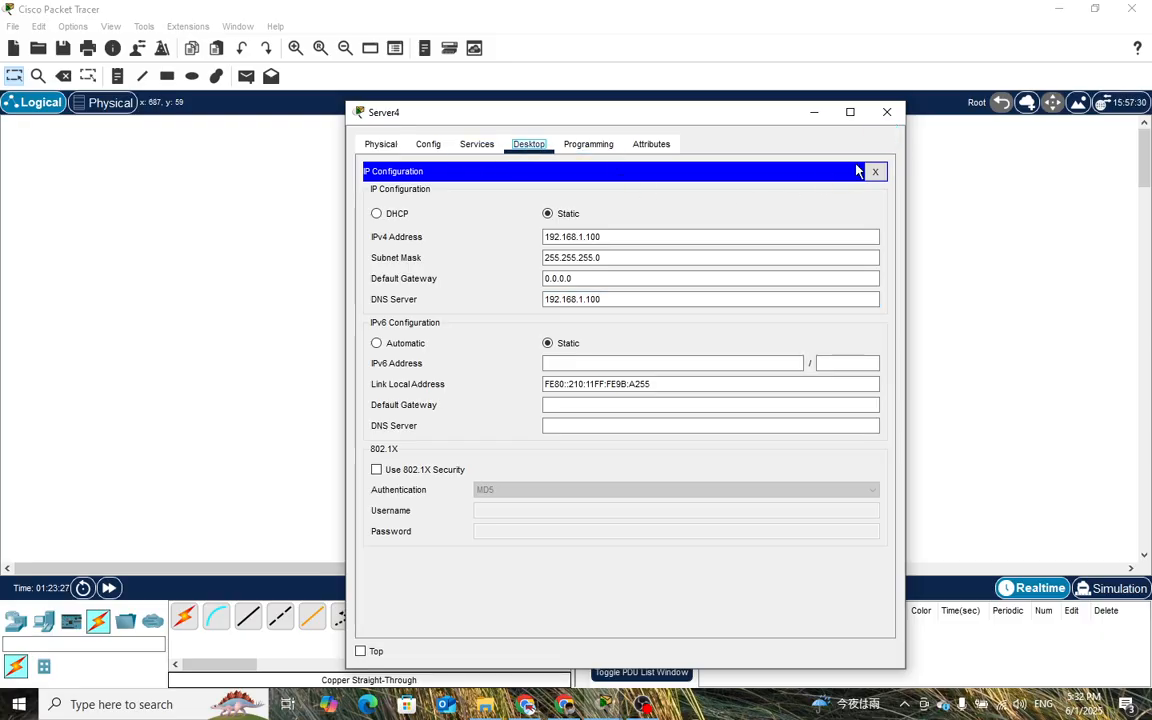
# - Turn on the server's DHCP service for the FastEthernet0 interface
pyautogui.click(486, 147)
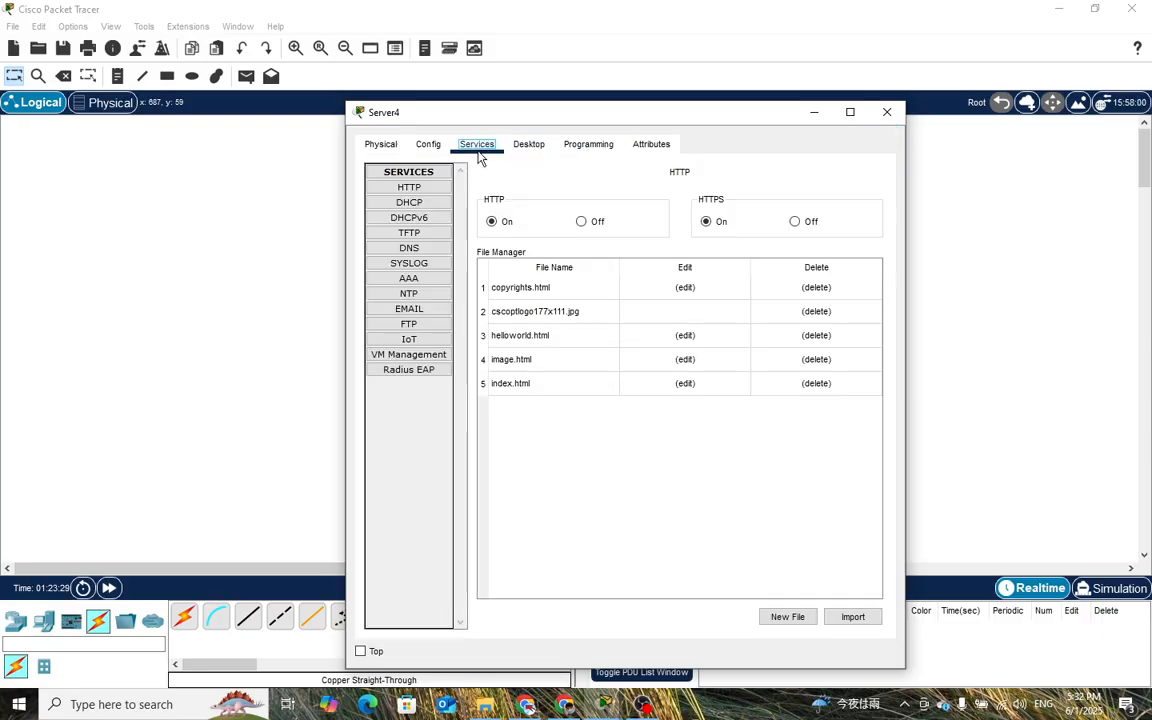
pyautogui.click(420, 206)
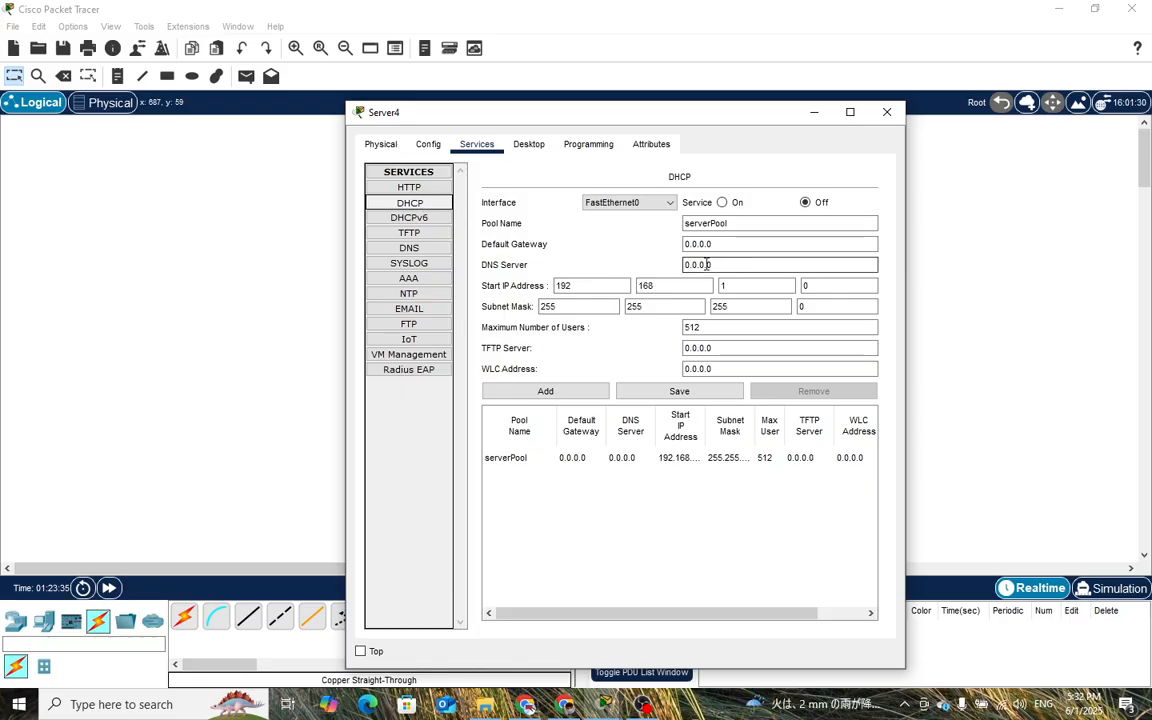
pyautogui.click(722, 203)
pyautogui.moveTo(715, 244); pyautogui.dragTo(645, 248)
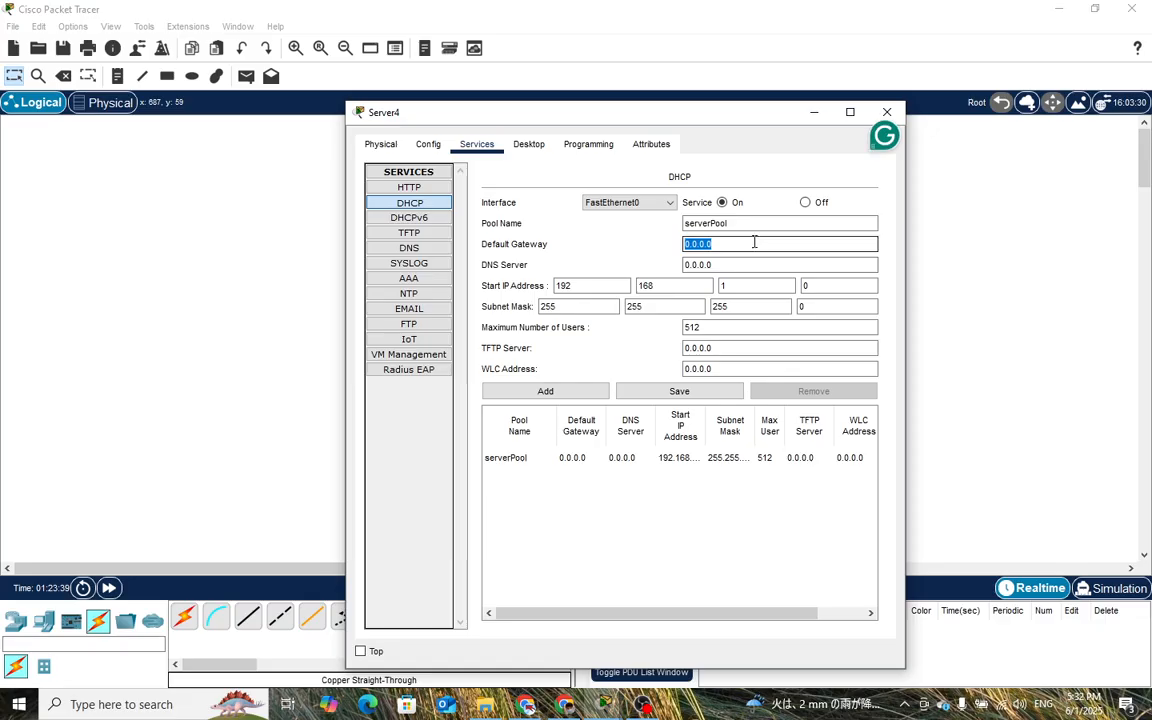
pyautogui.write('192.168')
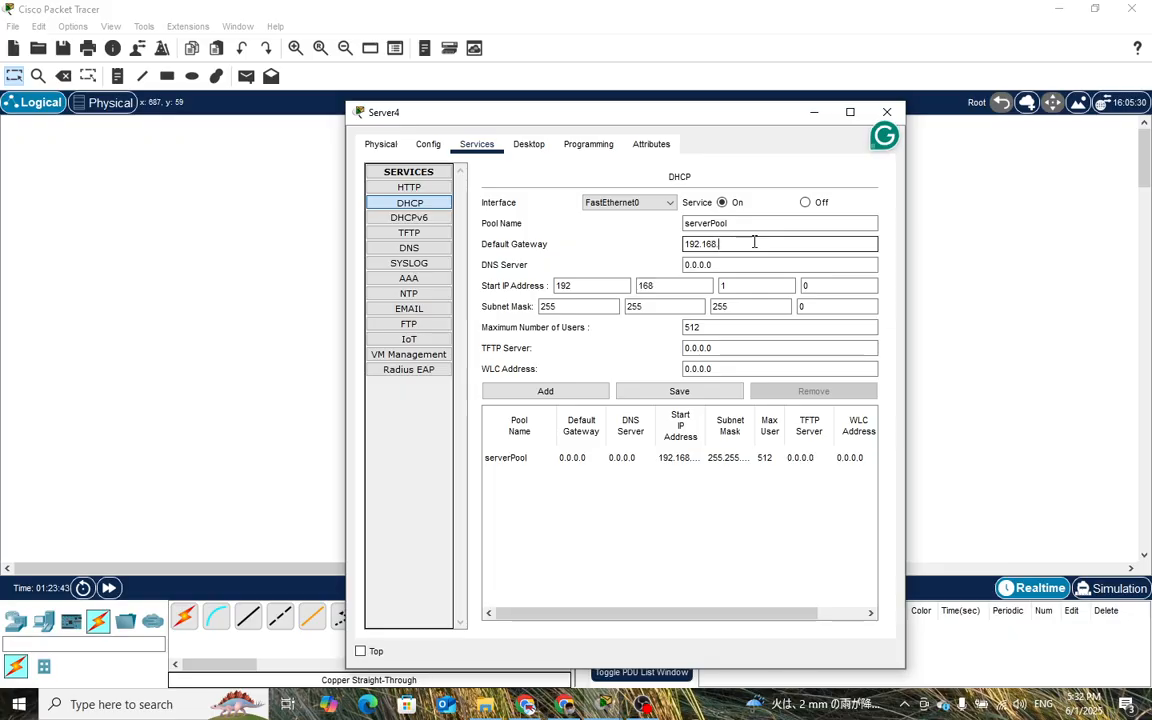
pyautogui.write('.1.1')
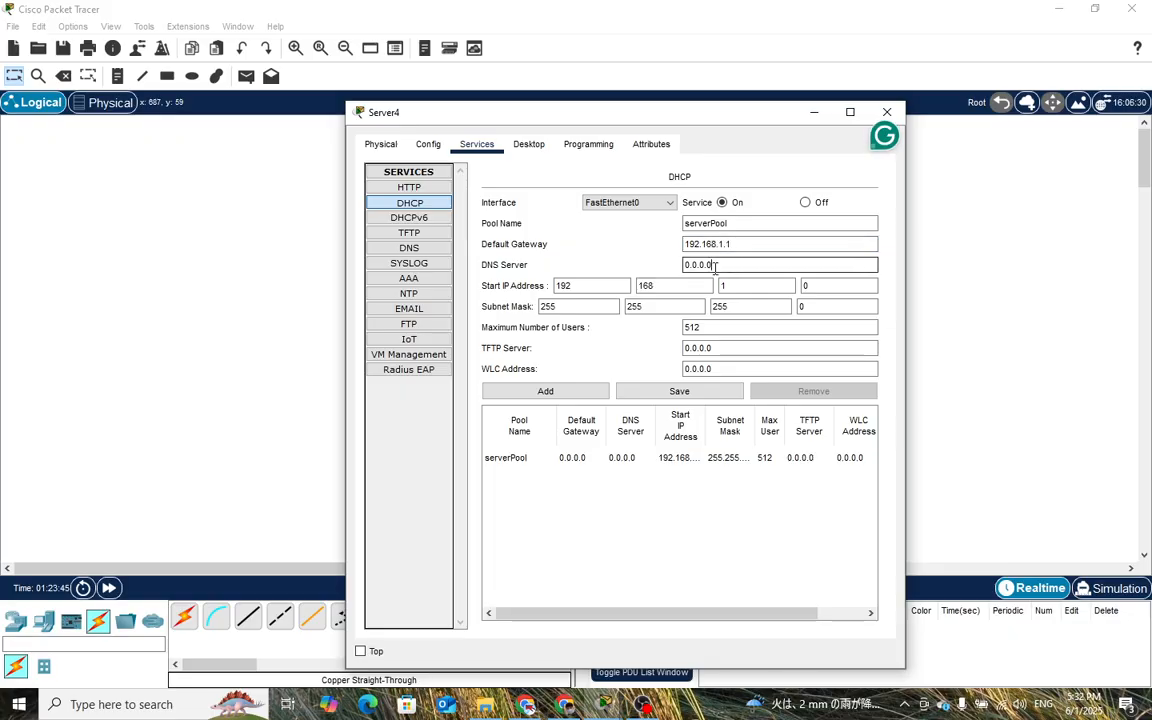
pyautogui.press('Tab')
pyautogui.write('1')
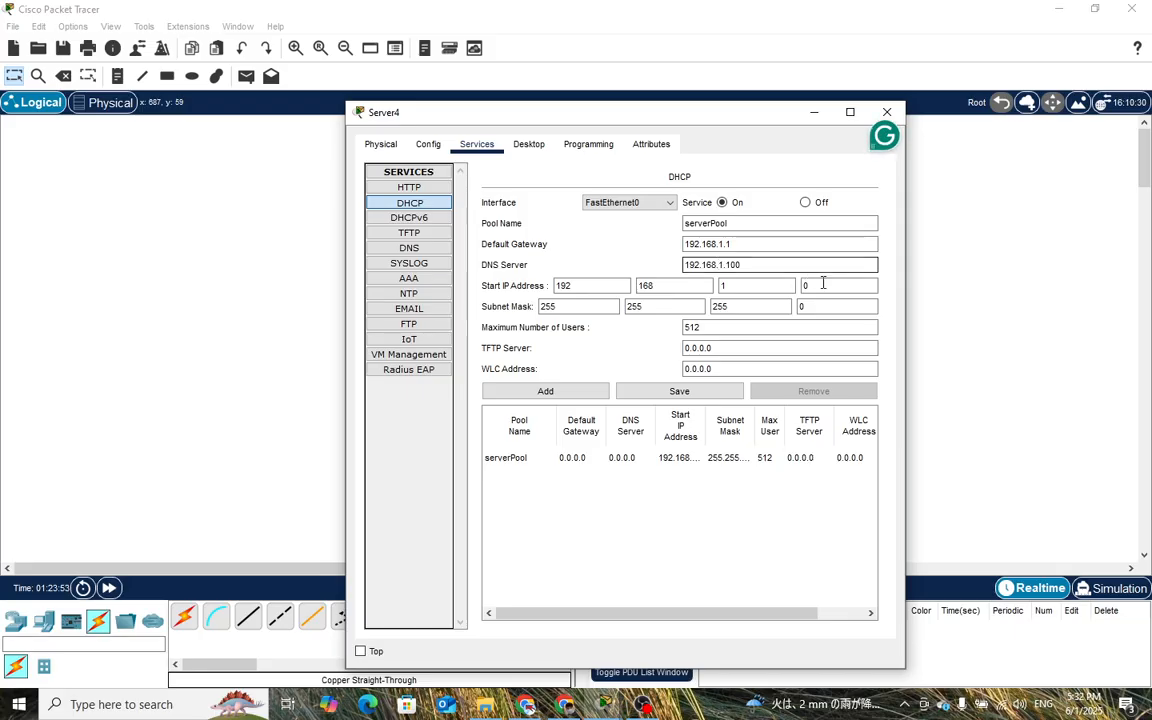
pyautogui.doubleClick(806, 286)
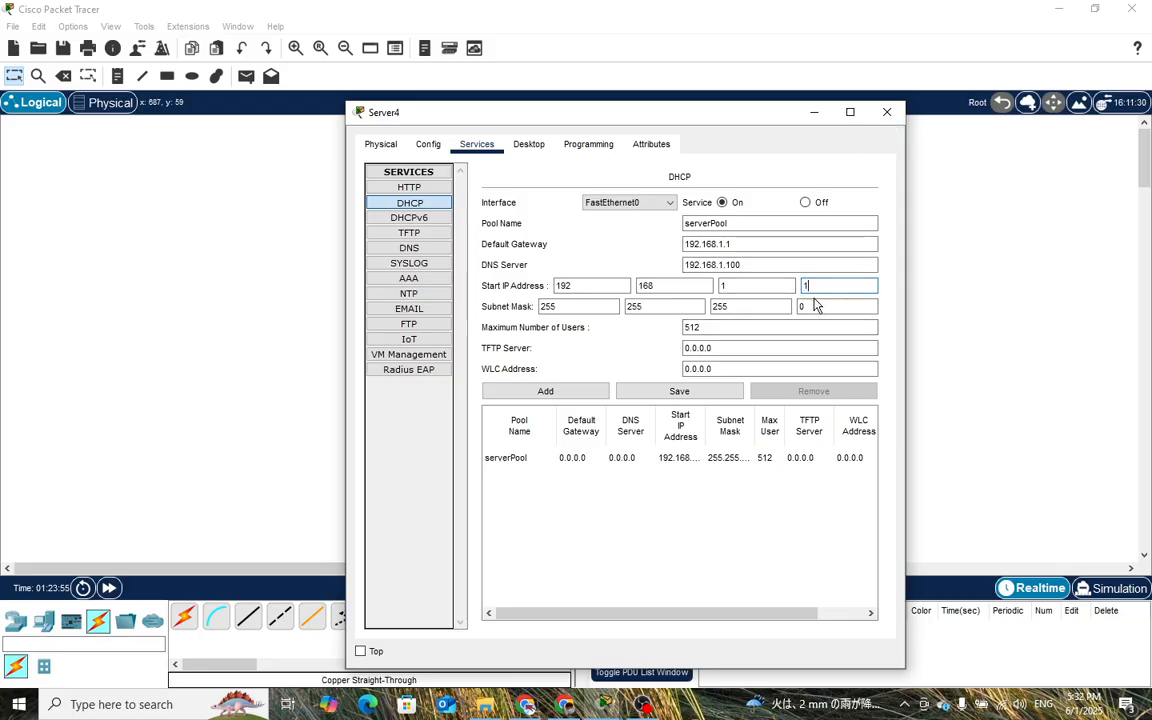
pyautogui.write('1')
pyautogui.click(652, 459)
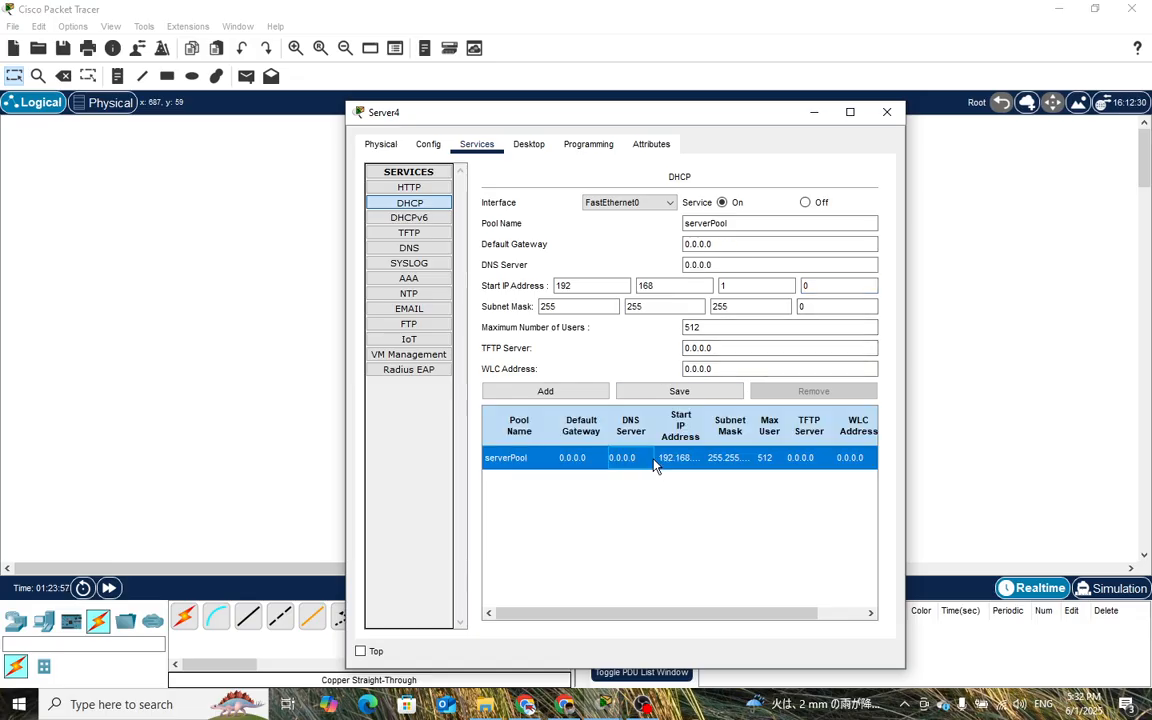
# - Set the DHCP serverPool's default gateway to 192.168.1.1 and its DNS server to 192.168.1.100
pyautogui.click(869, 244)
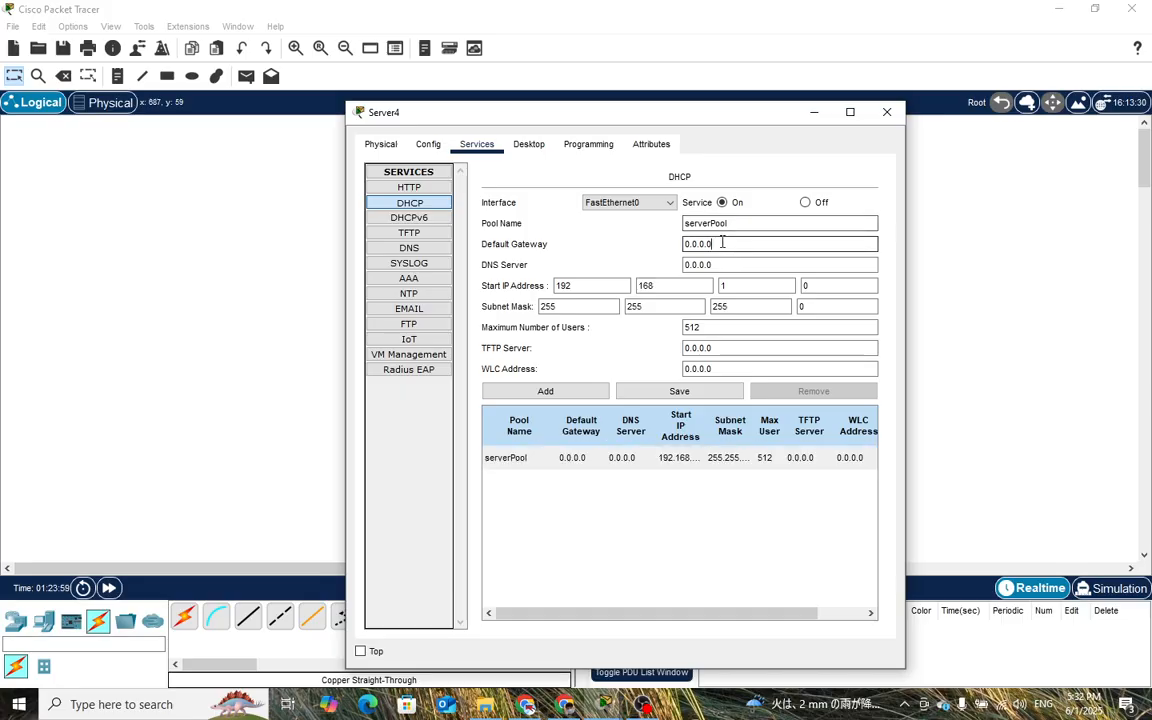
pyautogui.doubleClick(869, 244)
pyautogui.click(672, 462)
pyautogui.click(802, 244)
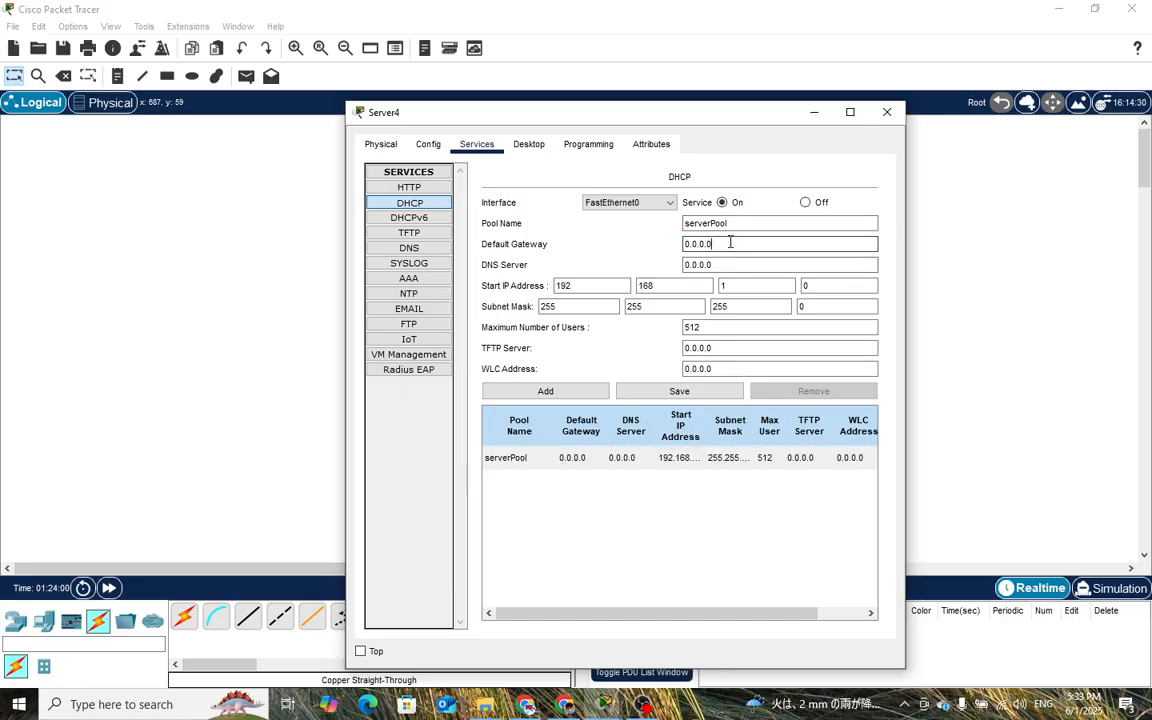
pyautogui.doubleClick(690, 244)
pyautogui.write('192.168.1.1')
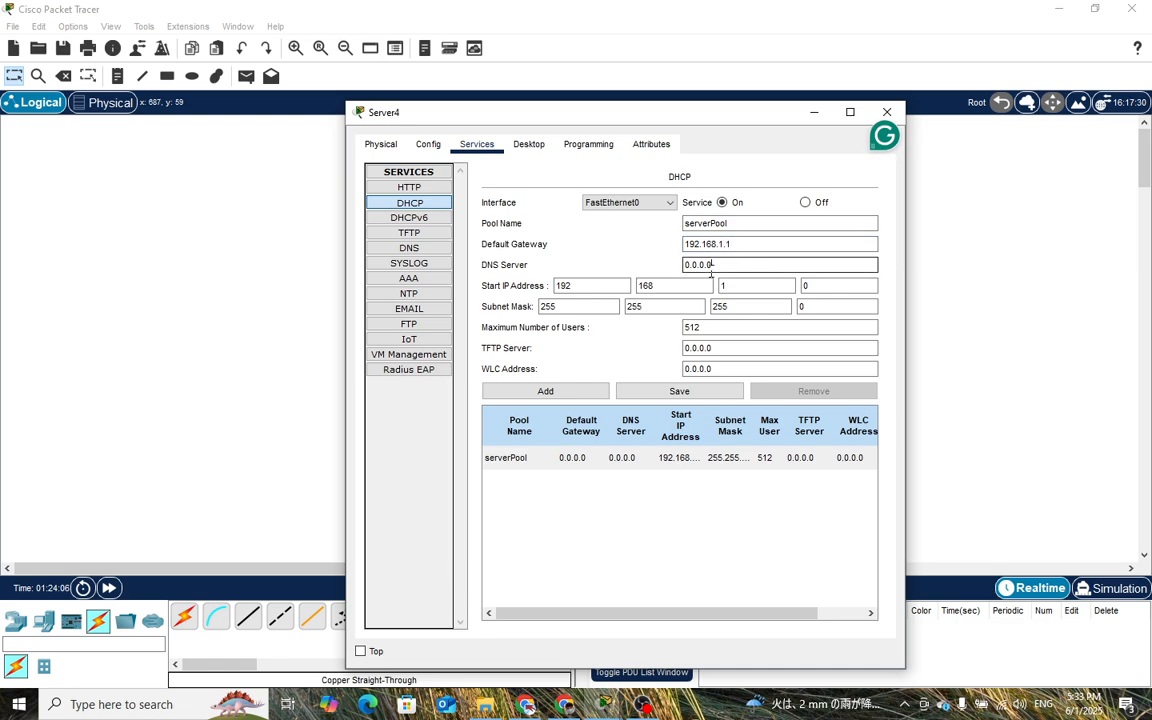
pyautogui.doubleClick(677, 265)
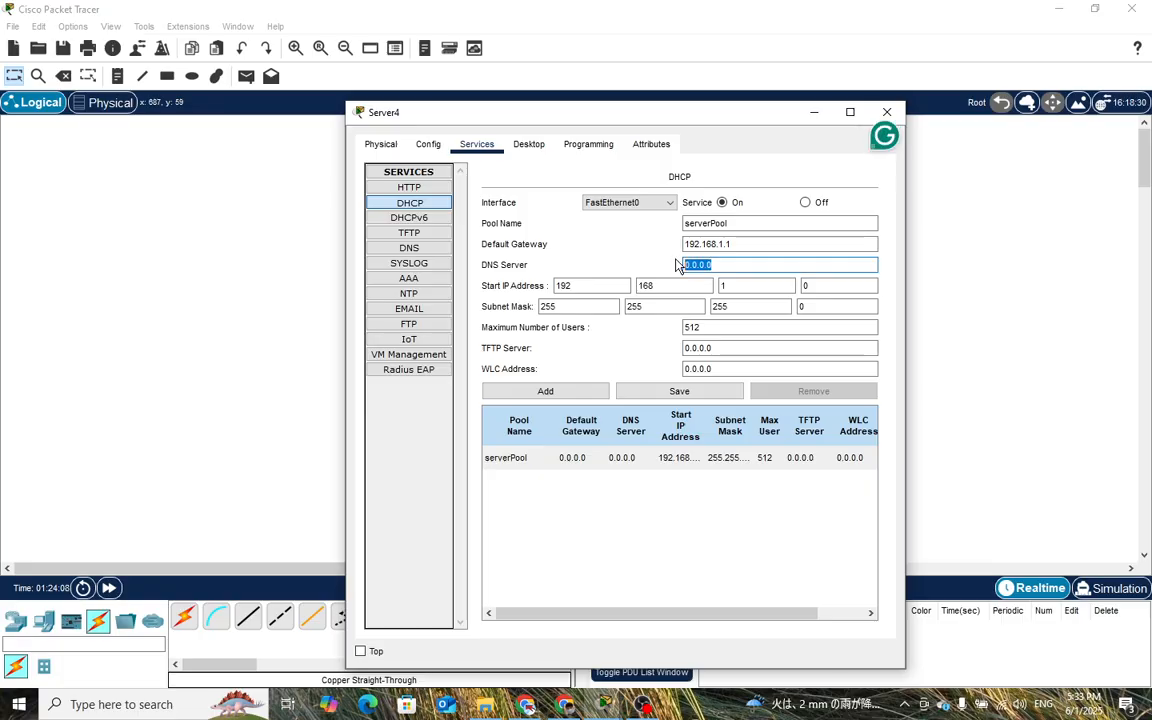
pyautogui.write('192.168.1.')
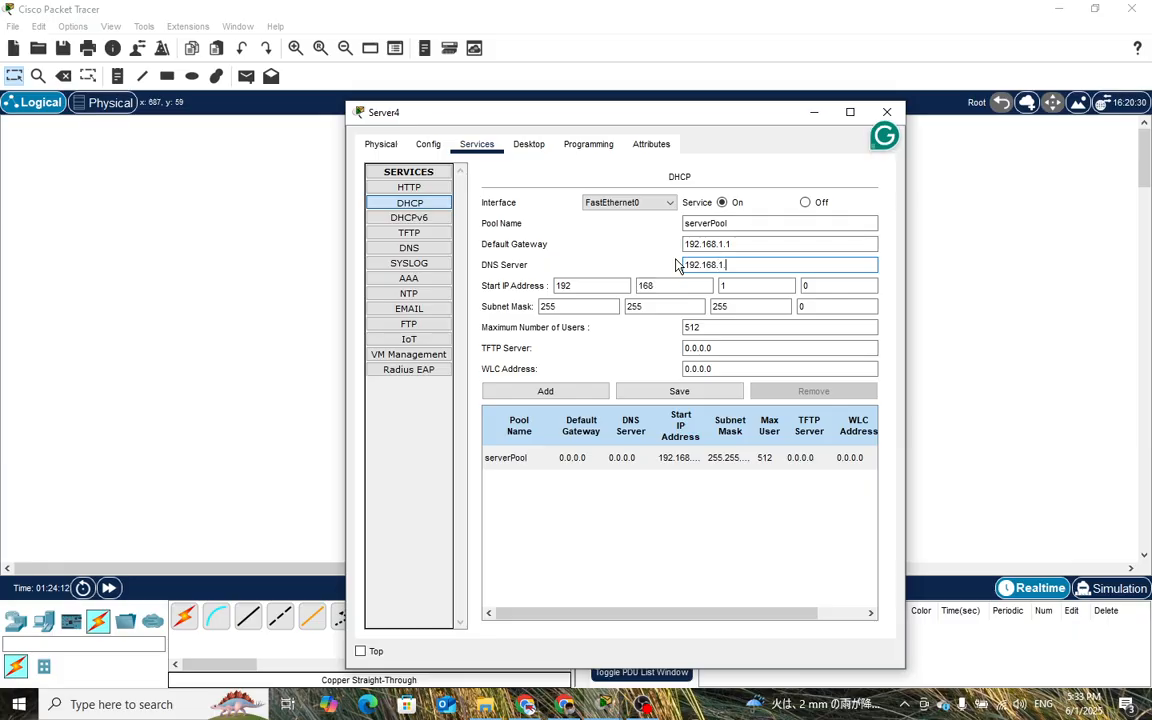
pyautogui.write('100')
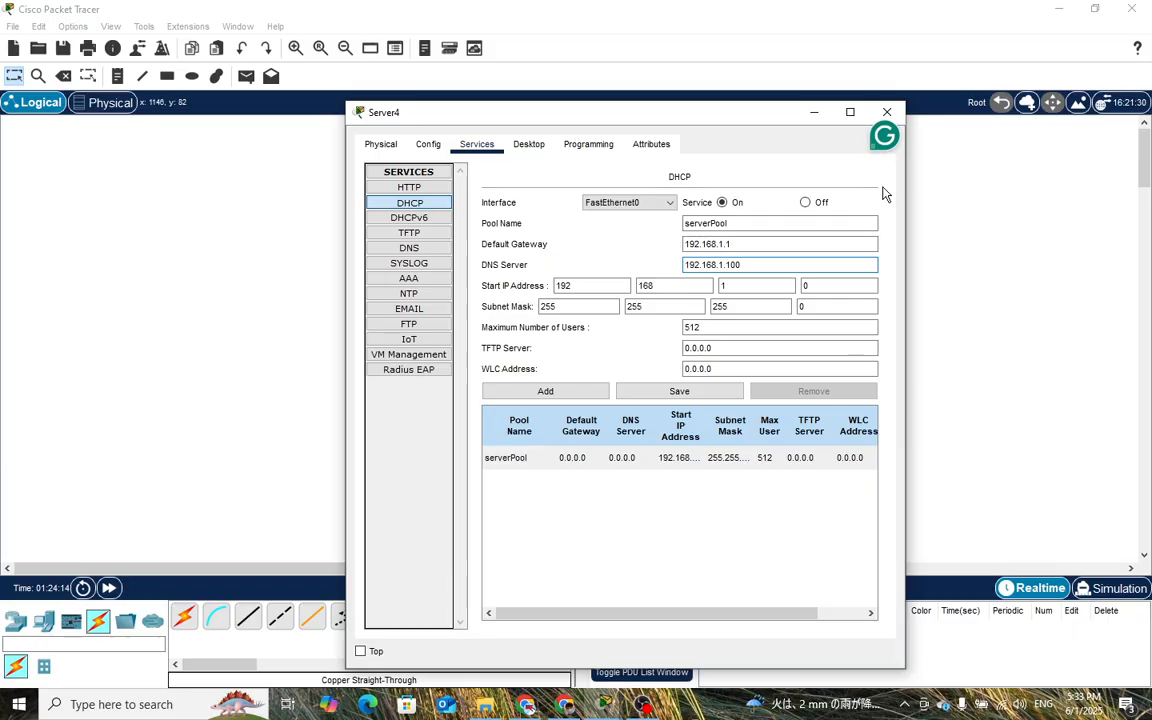
# - Set the pool's start IP address to 192.168.1.1 and save serverPool
pyautogui.doubleClick(805, 286)
pyautogui.write('1')
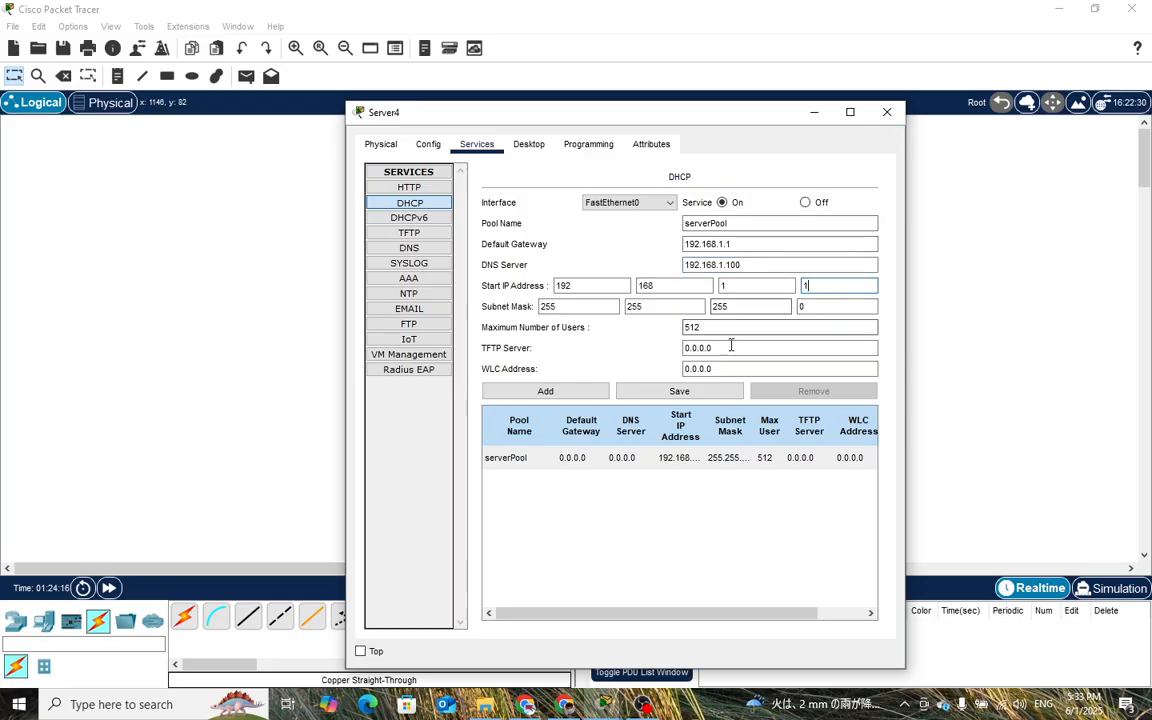
pyautogui.click(668, 394)
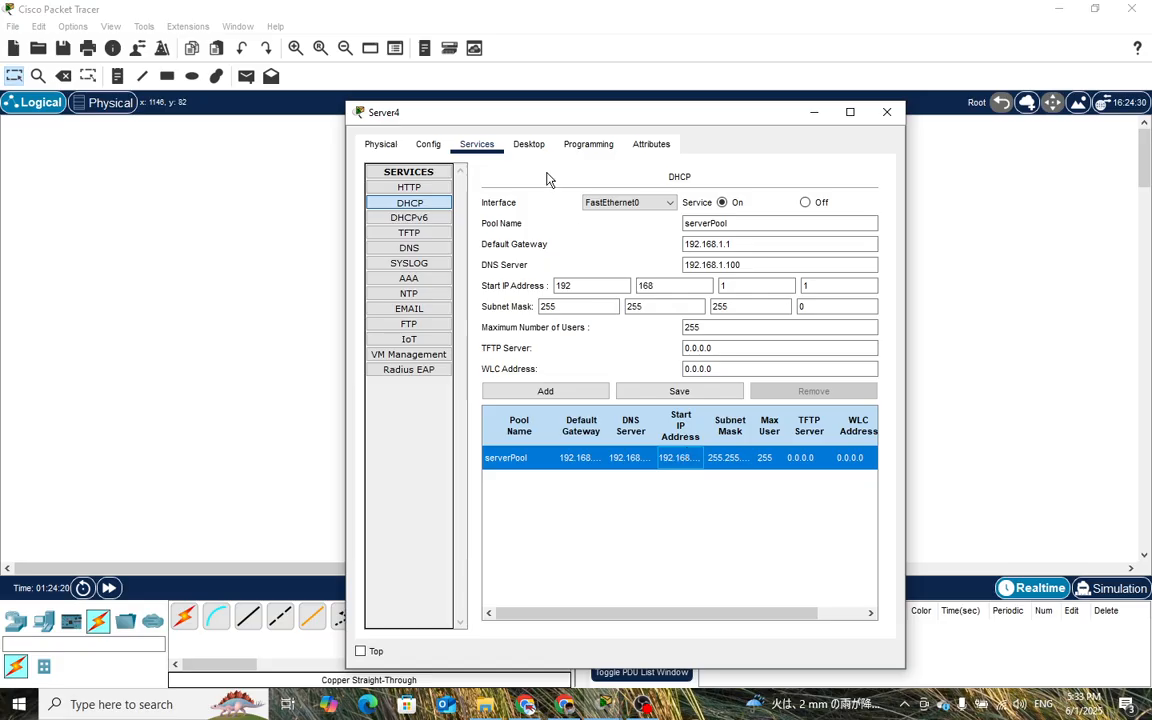
# - Turn on the server's DNS service and add an A record named Reach with the address 192.168.1.100
pyautogui.click(409, 249)
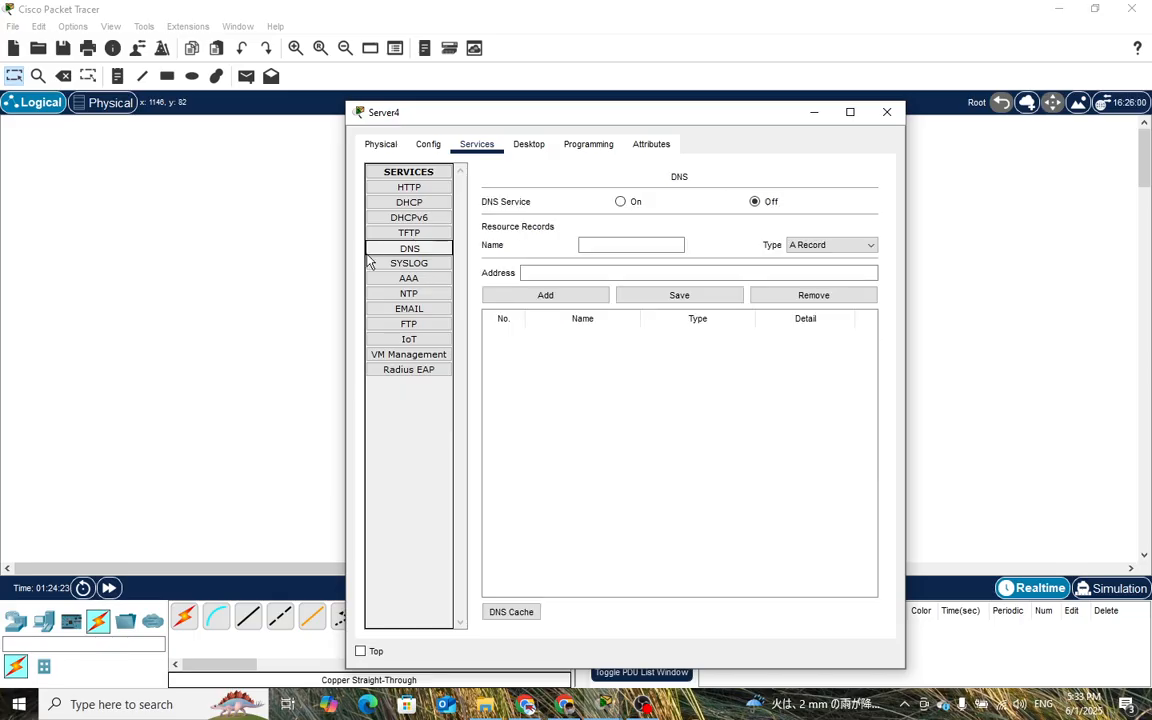
pyautogui.click(621, 202)
pyautogui.click(636, 246)
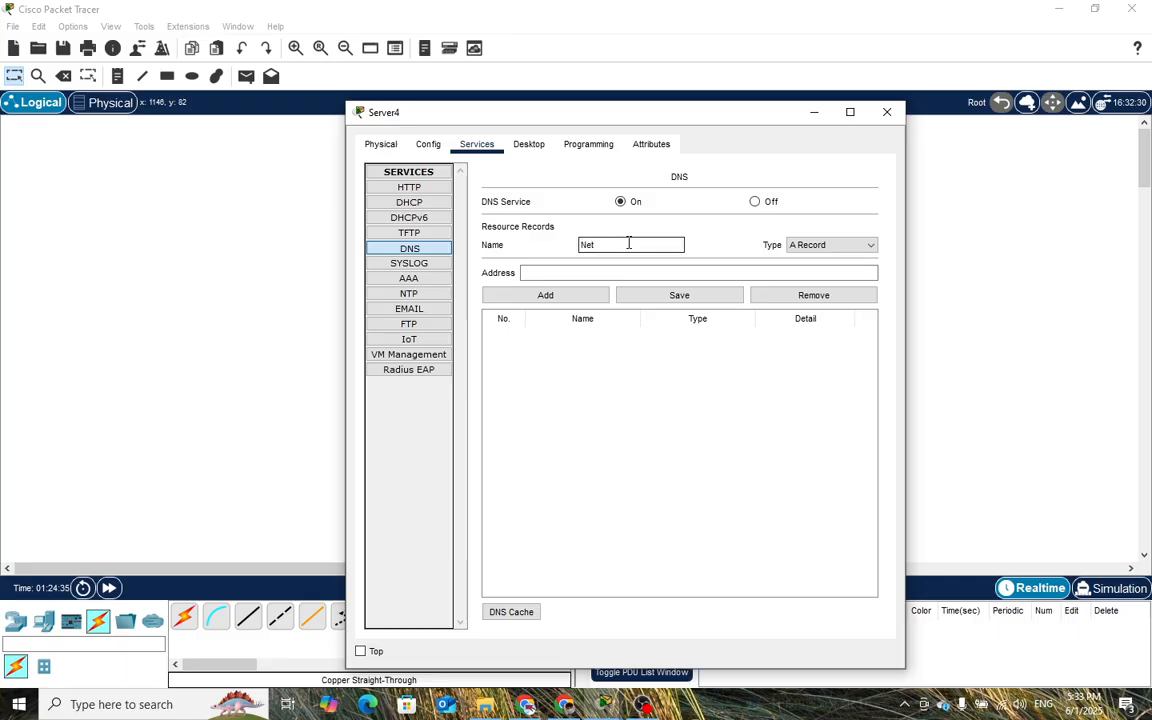
pyautogui.press('BackSpace')
pyautogui.press('BackSpace')
pyautogui.press('BackSpace')
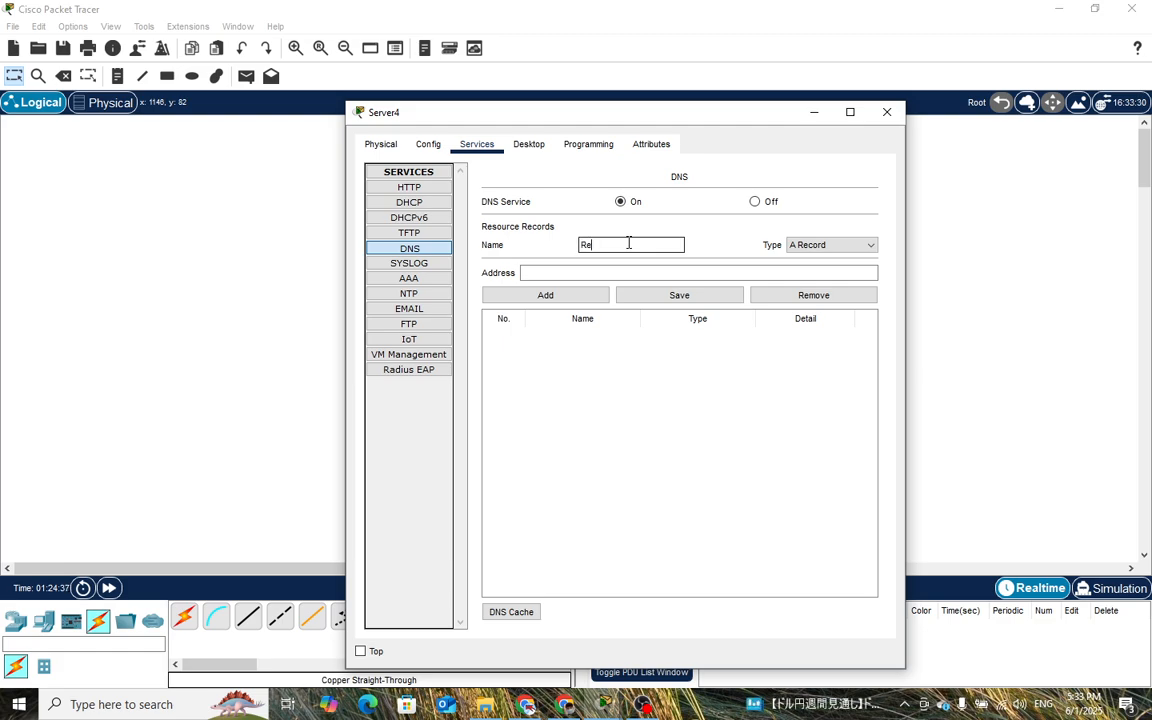
pyautogui.click(601, 272)
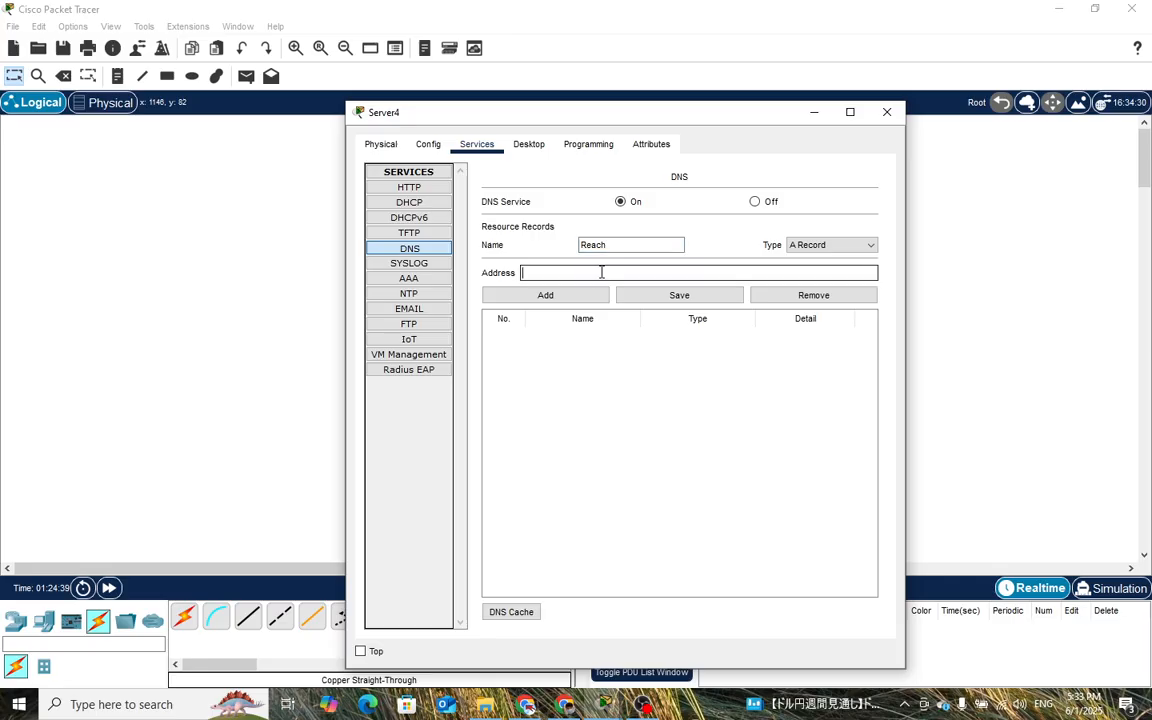
pyautogui.write('192')
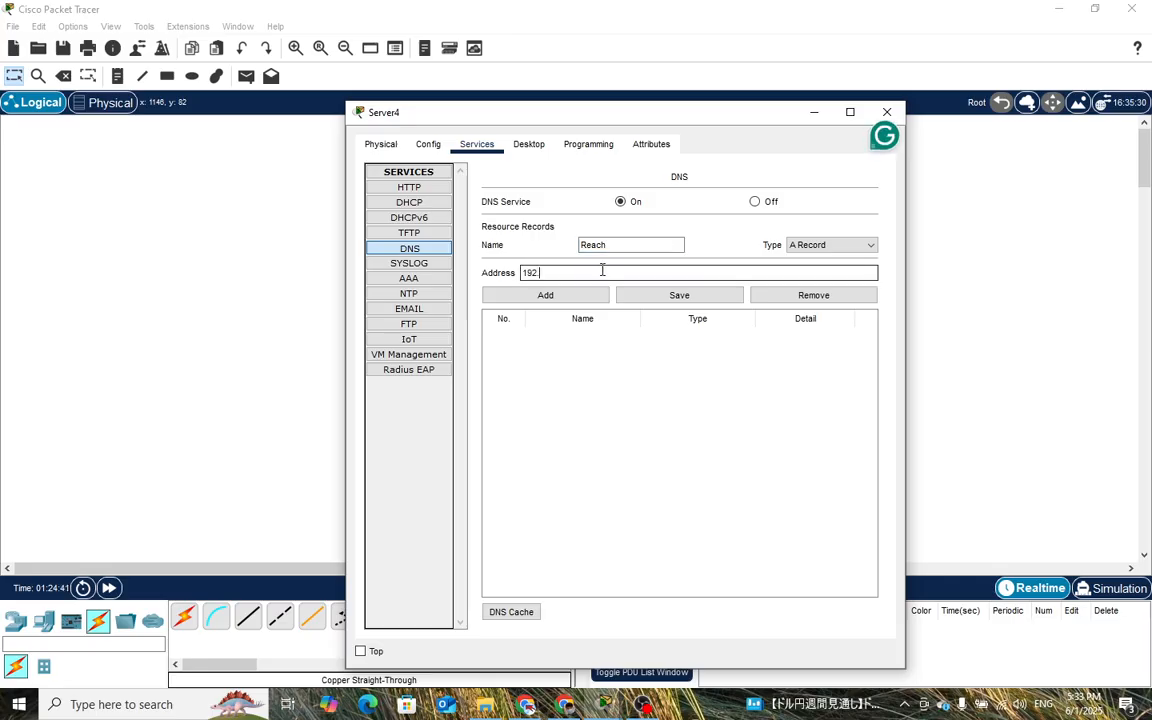
pyautogui.write('.168.1.100')
pyautogui.click(558, 299)
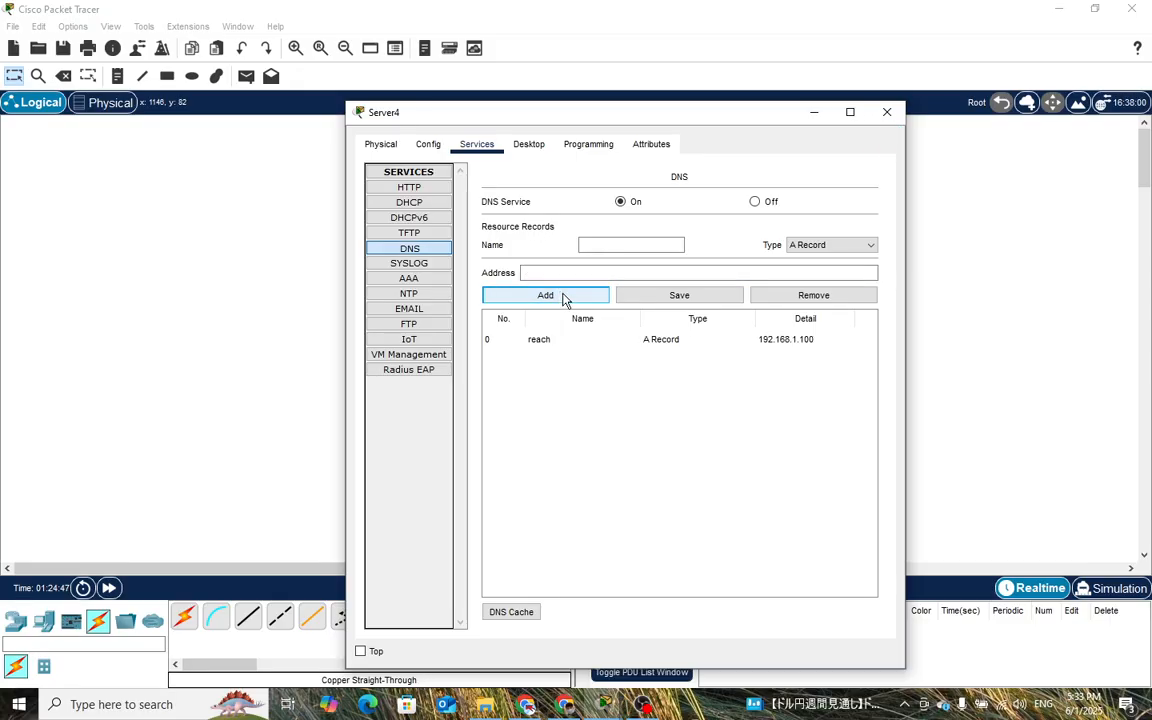
# - Select the reach A record in the DNS resource records and save it
pyautogui.click(652, 301)
pyautogui.click(631, 364)
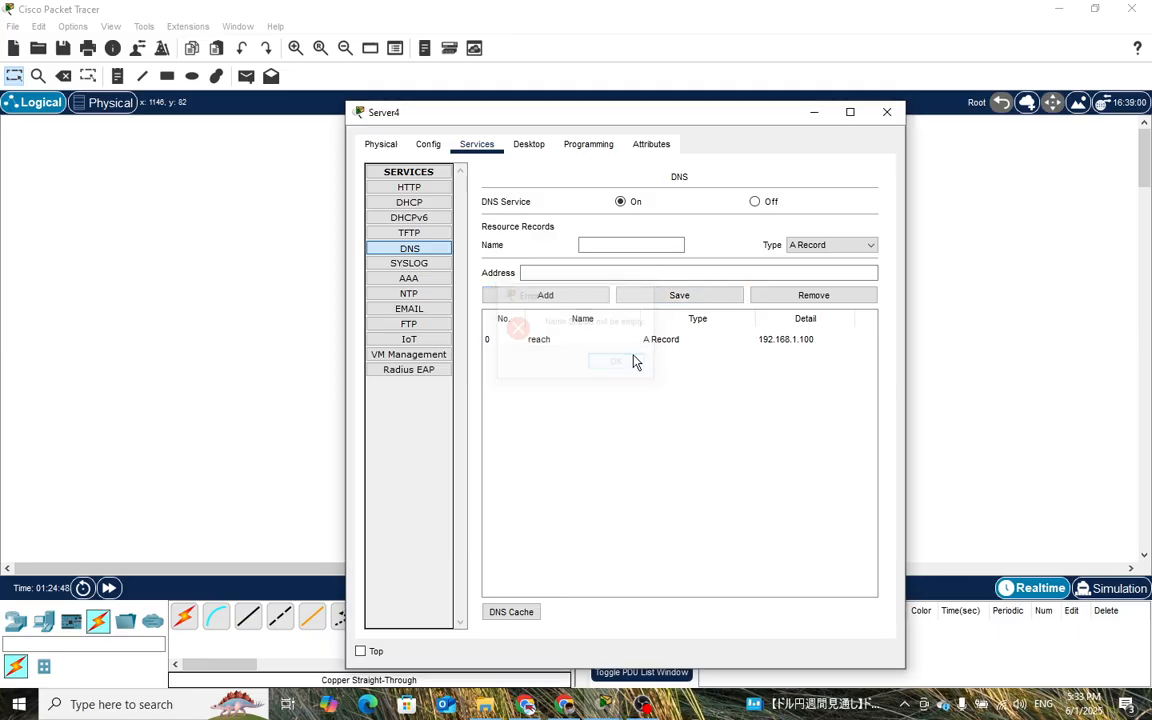
pyautogui.click(627, 344)
pyautogui.click(653, 298)
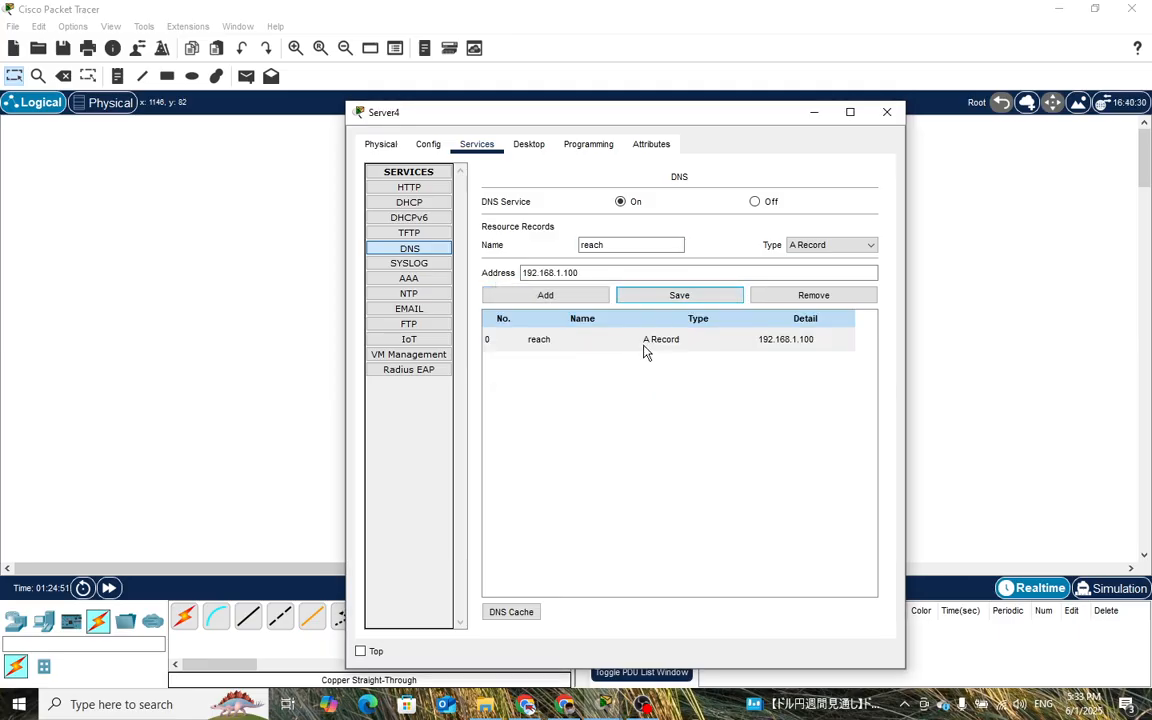
pyautogui.click(644, 343)
pyautogui.click(660, 299)
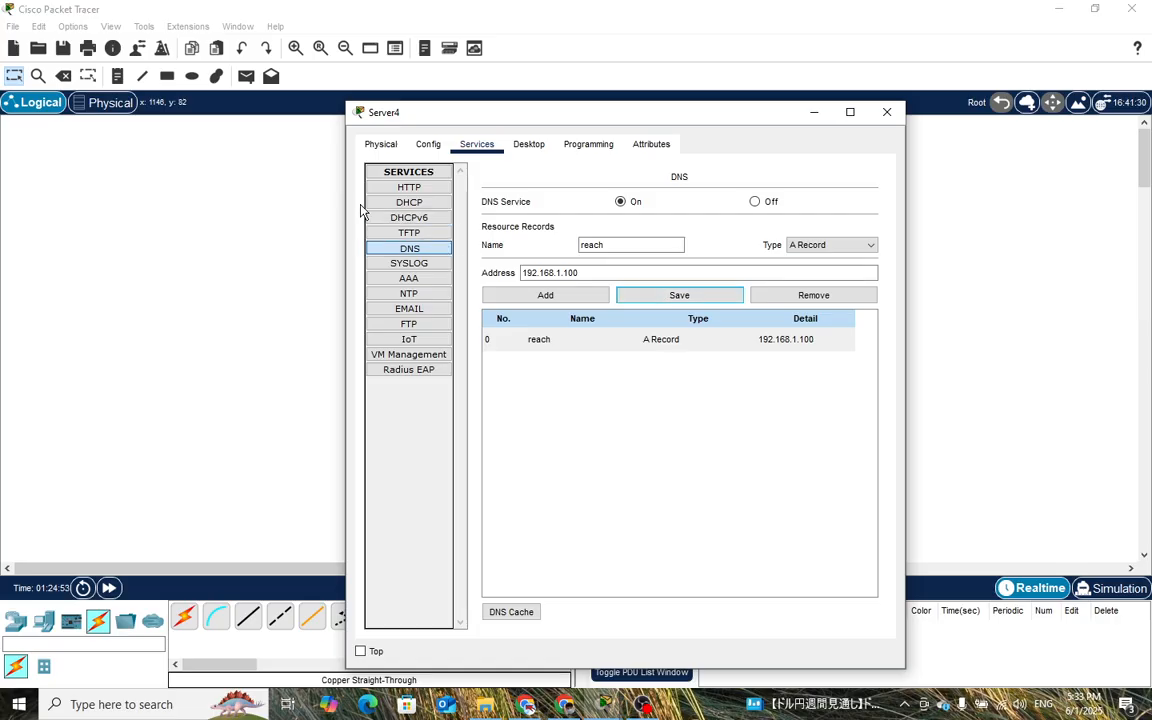
# - Edit index.html in the server's HTTP service, replacing the heading text "Cisco Packet Tracer" with "Teach Network", and save it over the existing file
pyautogui.click(410, 188)
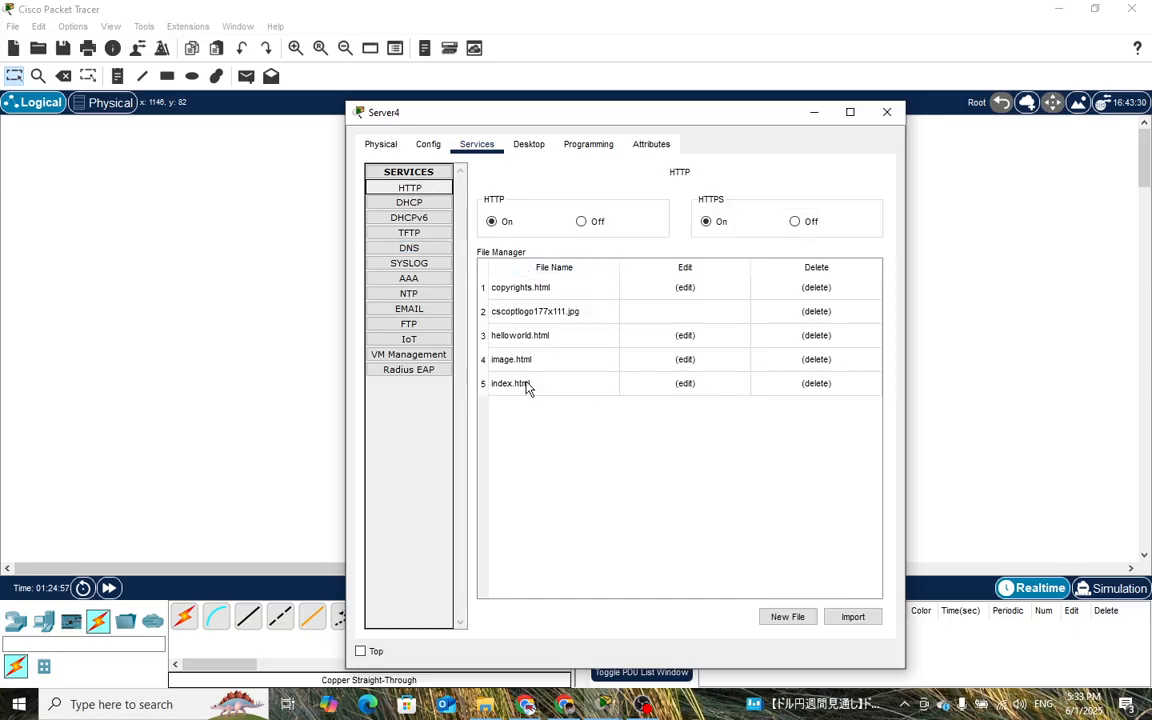
pyautogui.click(685, 384)
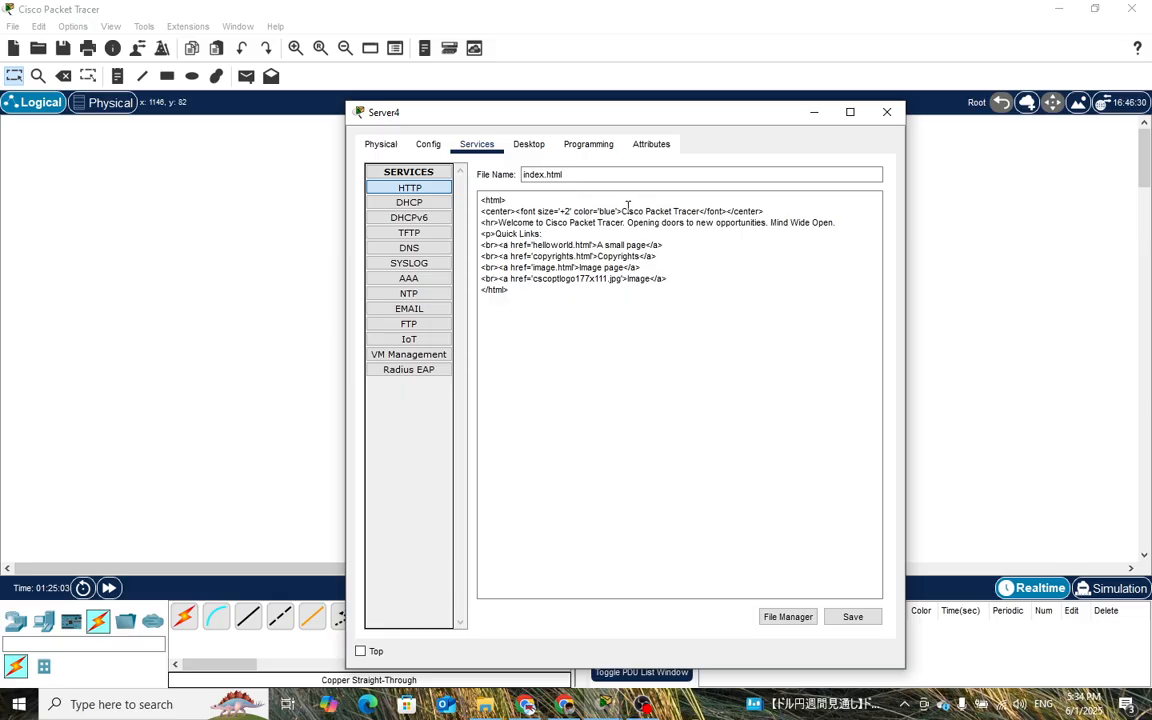
pyautogui.moveTo(621, 211); pyautogui.dragTo(701, 210)
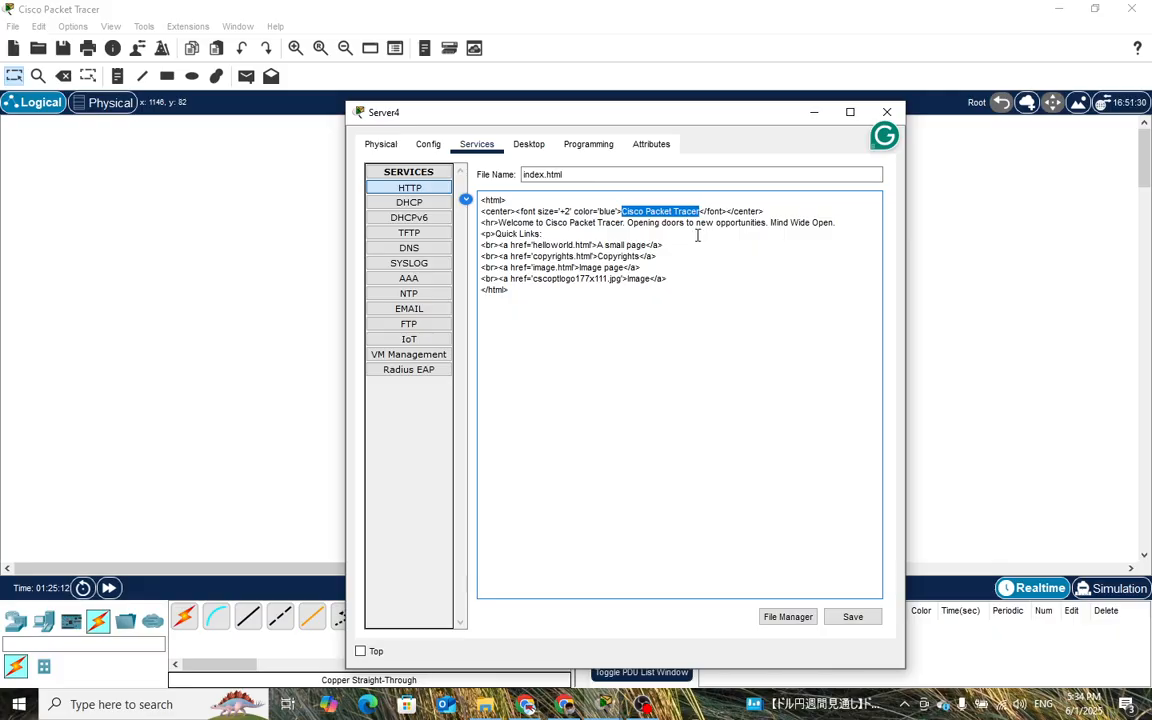
pyautogui.write('Teach ')
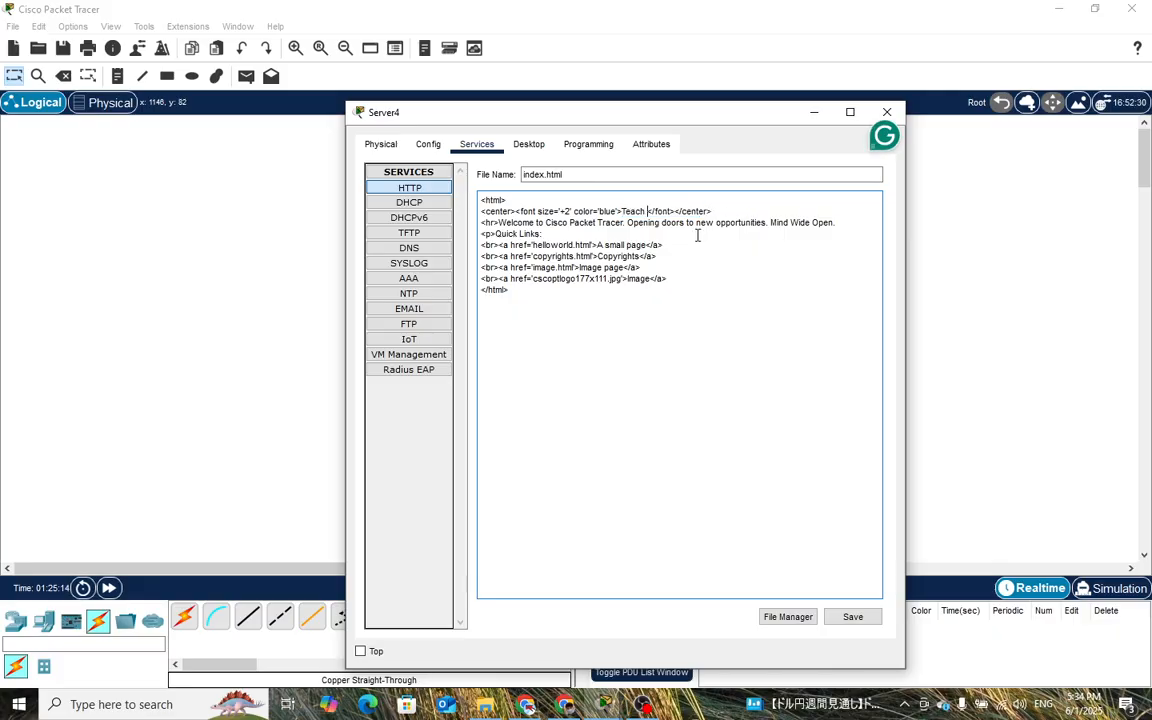
pyautogui.write('Networ')
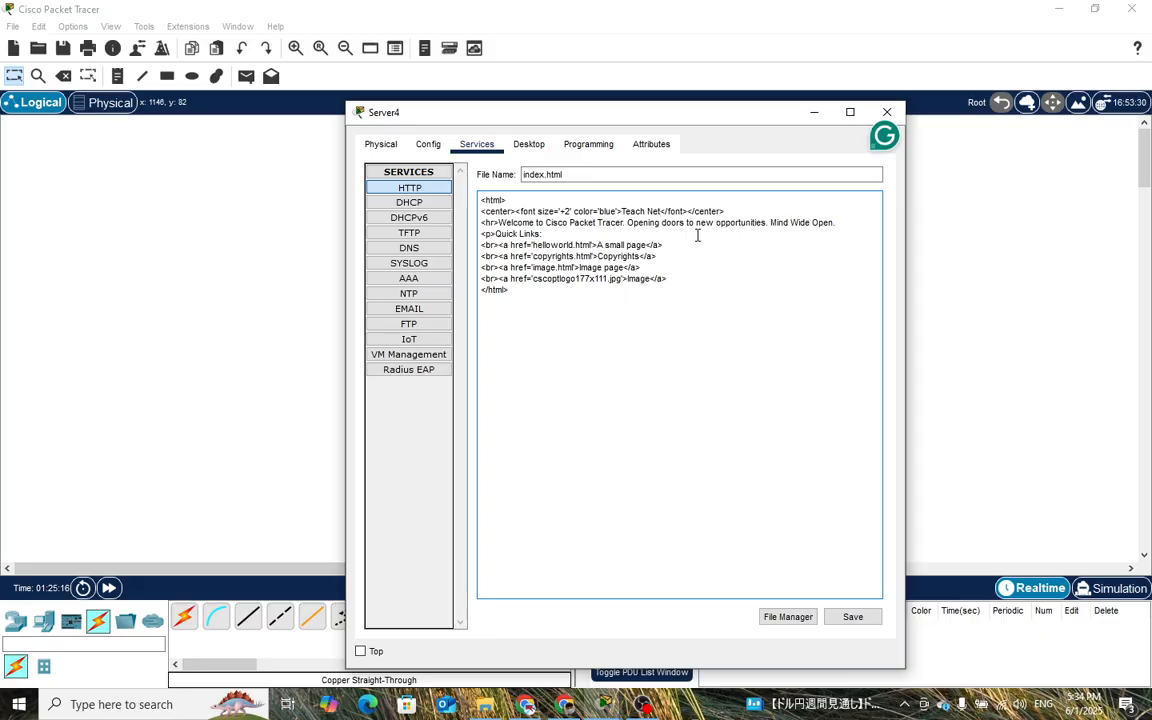
pyautogui.write('k')
pyautogui.press('BackSpace')
pyautogui.press('BackSpace')
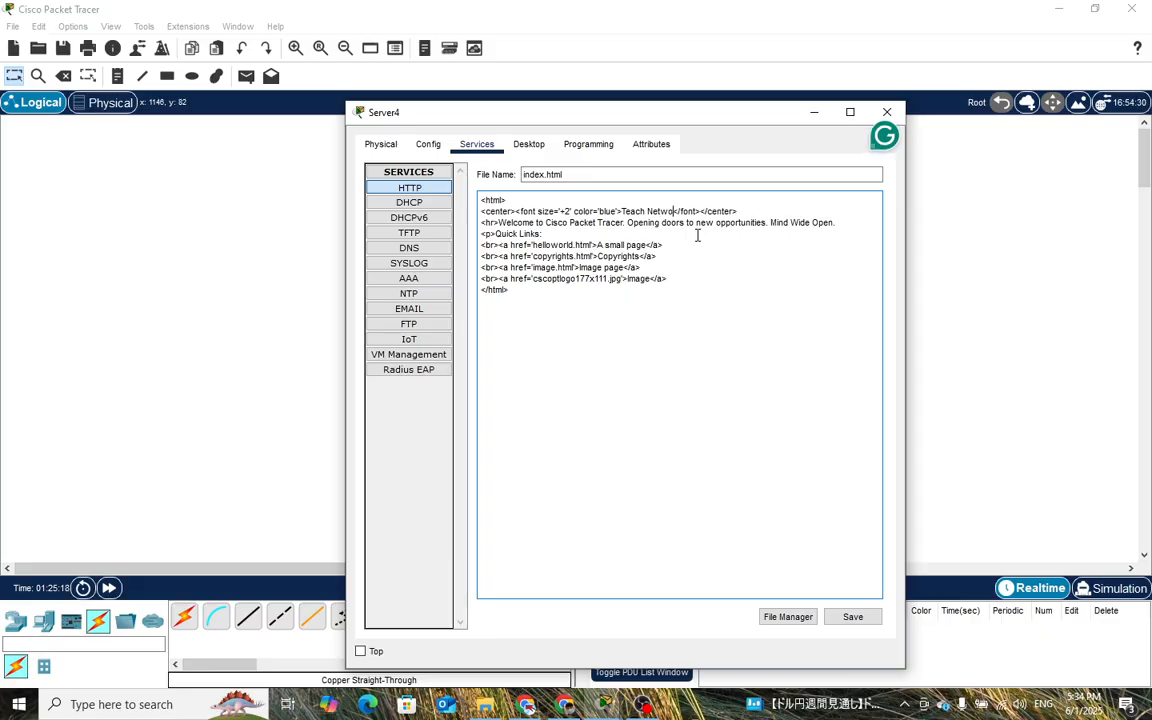
pyautogui.write('rk')
pyautogui.click(849, 618)
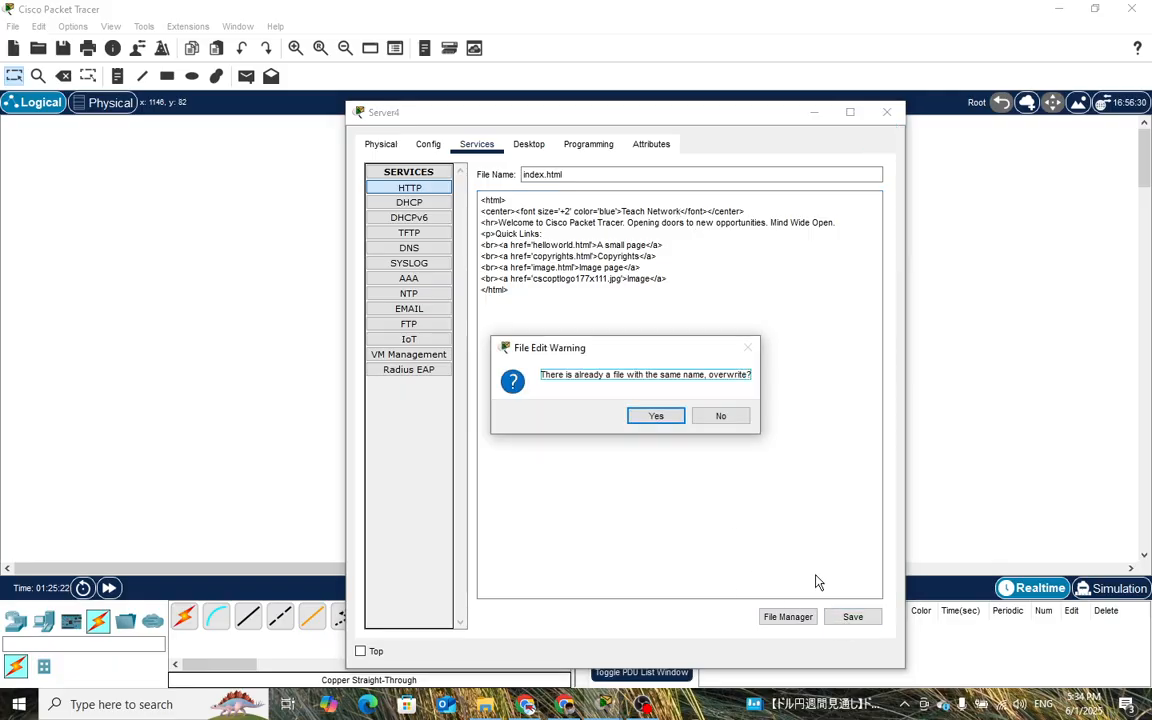
pyautogui.click(658, 416)
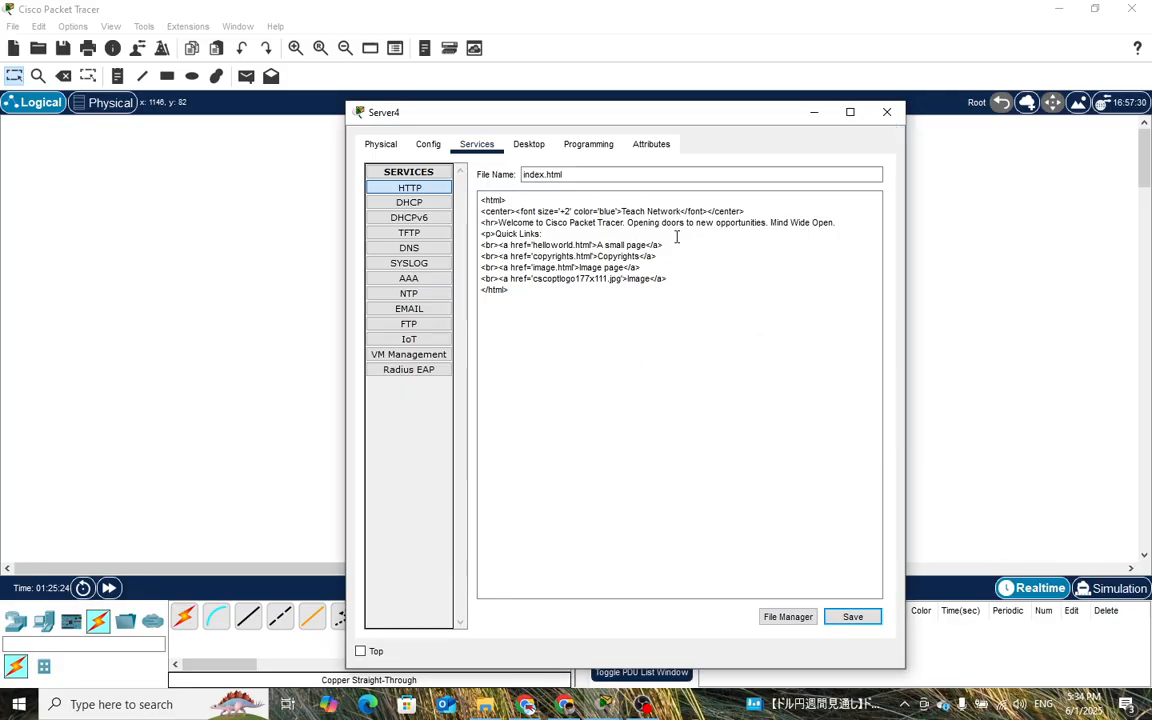
# - Review the server's IP configuration and return to the network topology
pyautogui.moveTo(567, 118); pyautogui.dragTo(590, 98)
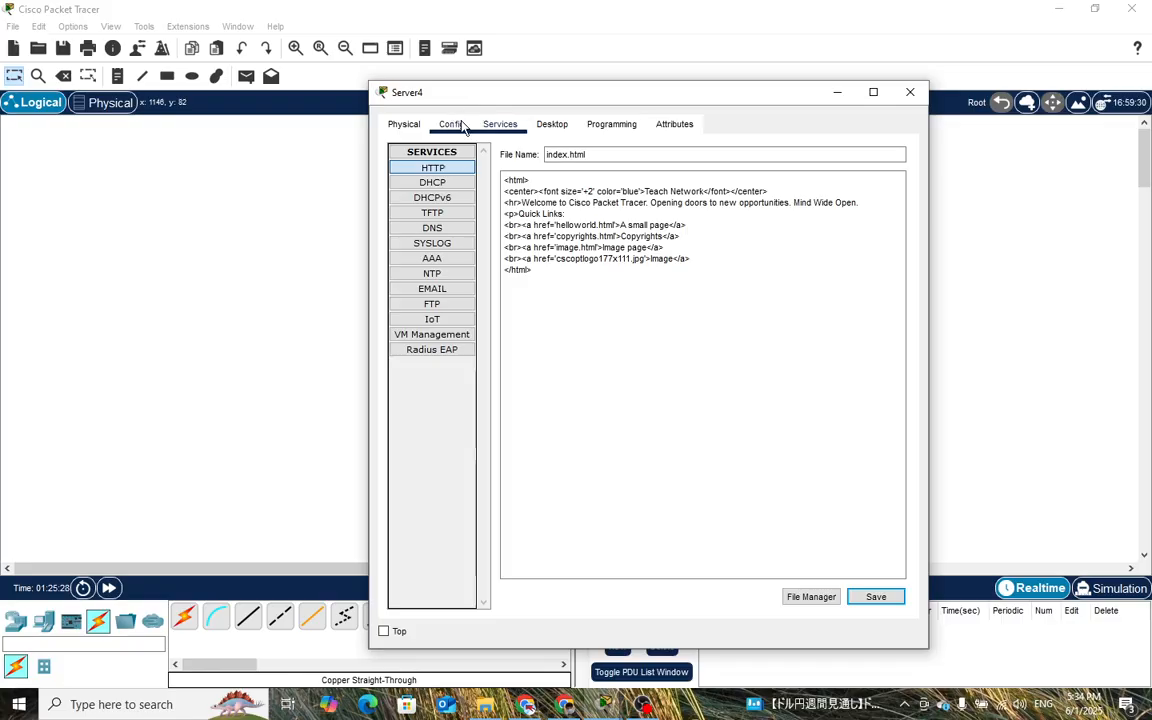
pyautogui.click(465, 125)
pyautogui.click(515, 127)
pyautogui.click(557, 127)
pyautogui.click(502, 126)
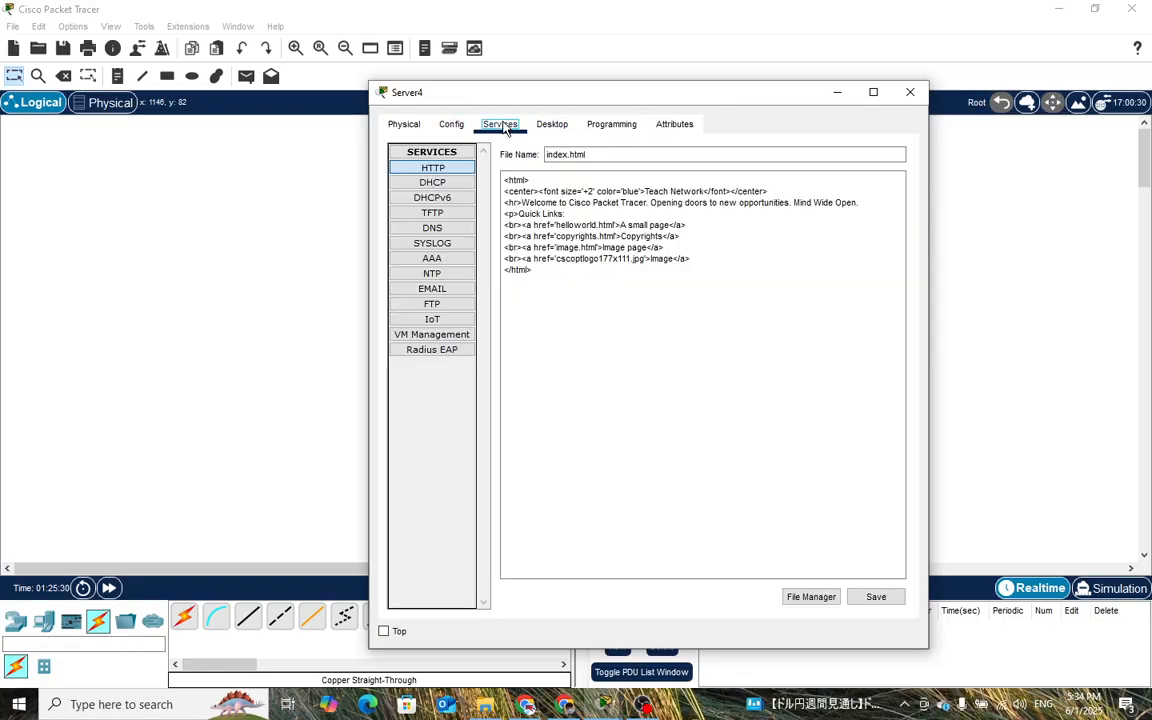
pyautogui.click(553, 127)
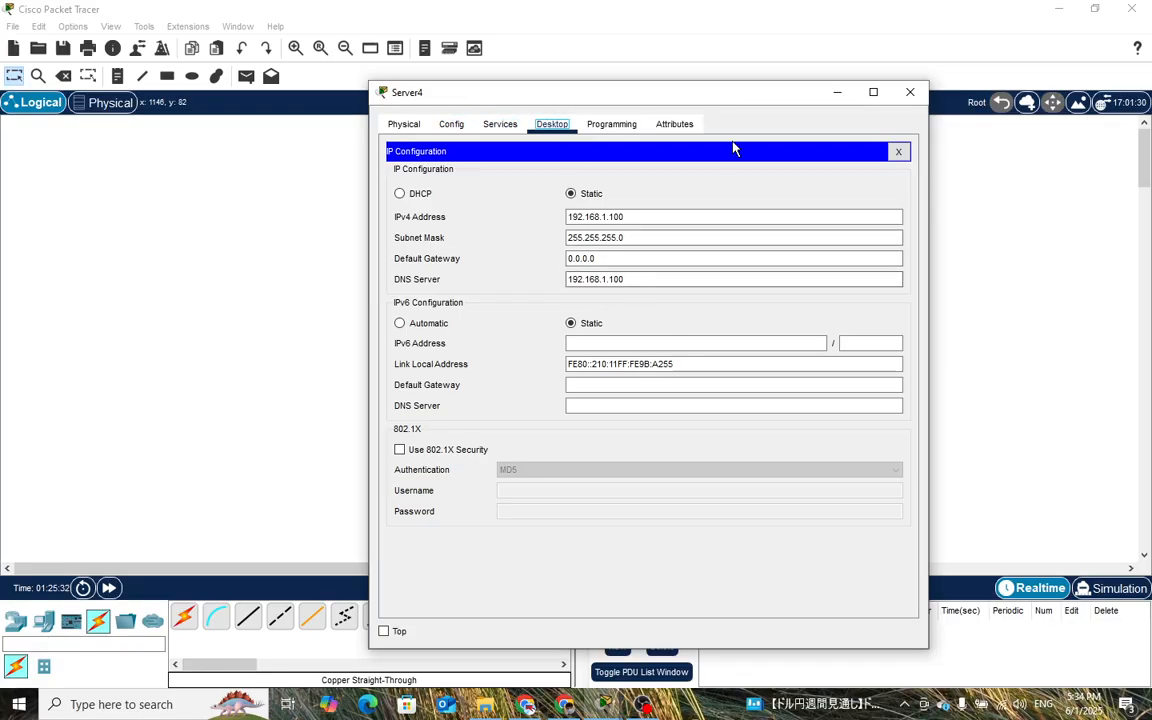
pyautogui.moveTo(712, 107); pyautogui.dragTo(888, 144)
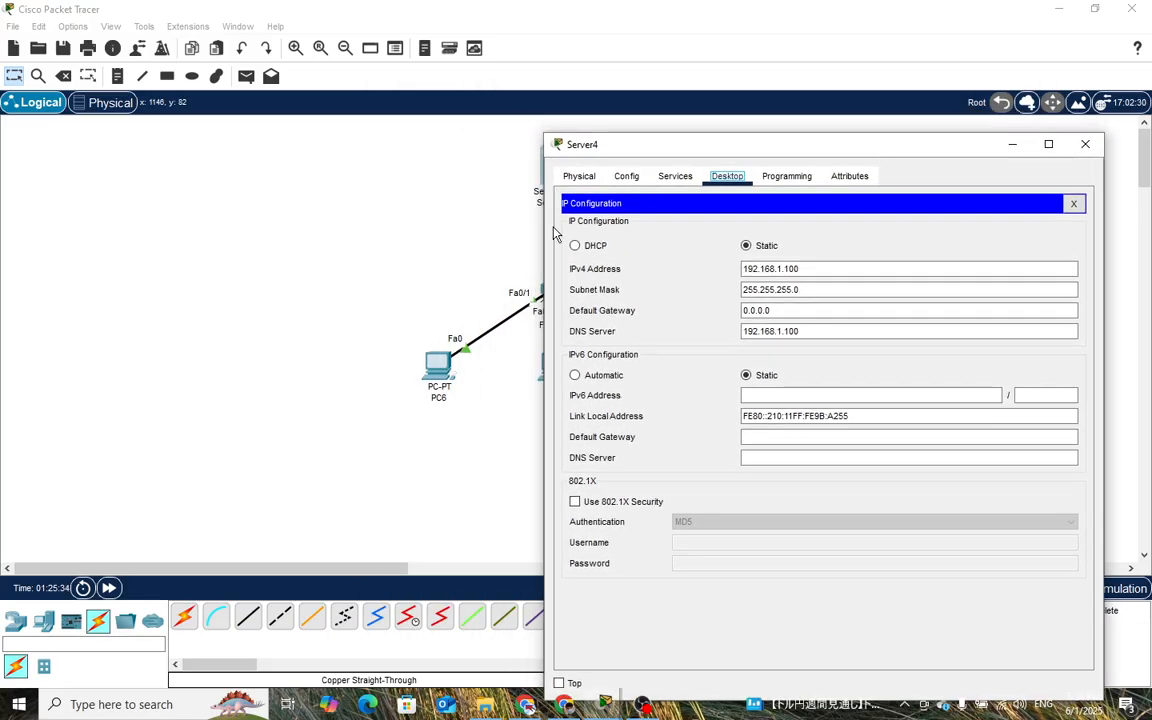
pyautogui.click(434, 280)
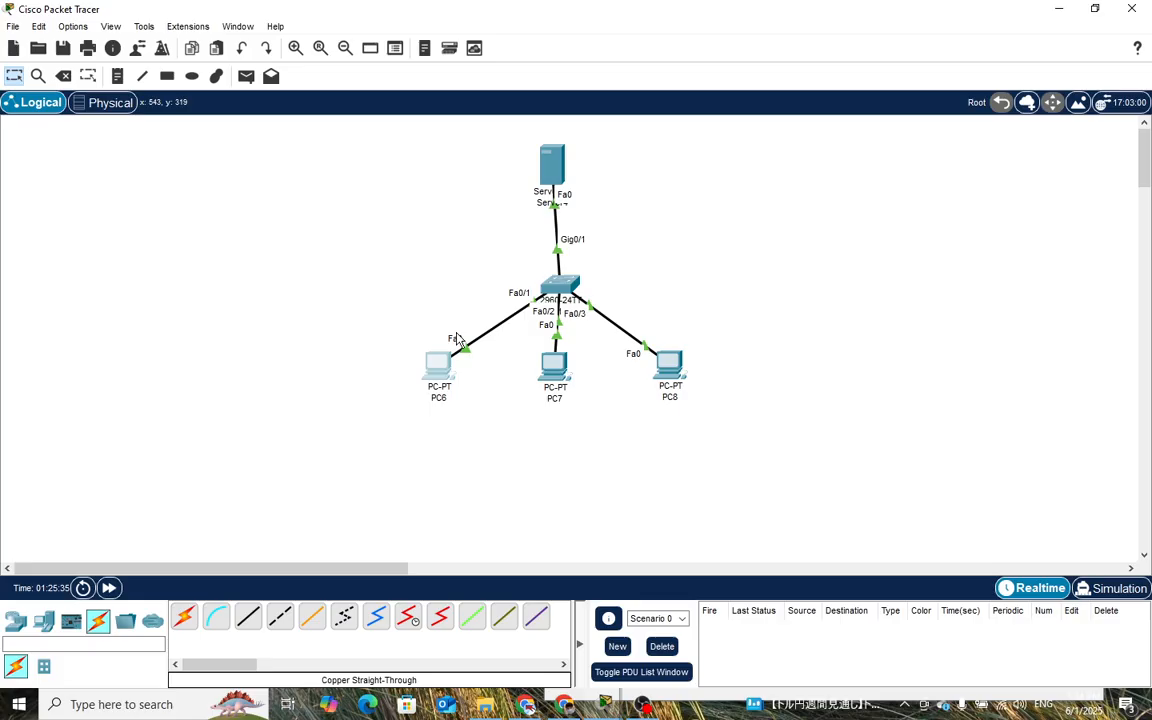
# - Set PC6's IP configuration to DHCP and return to the topology
pyautogui.click(438, 367)
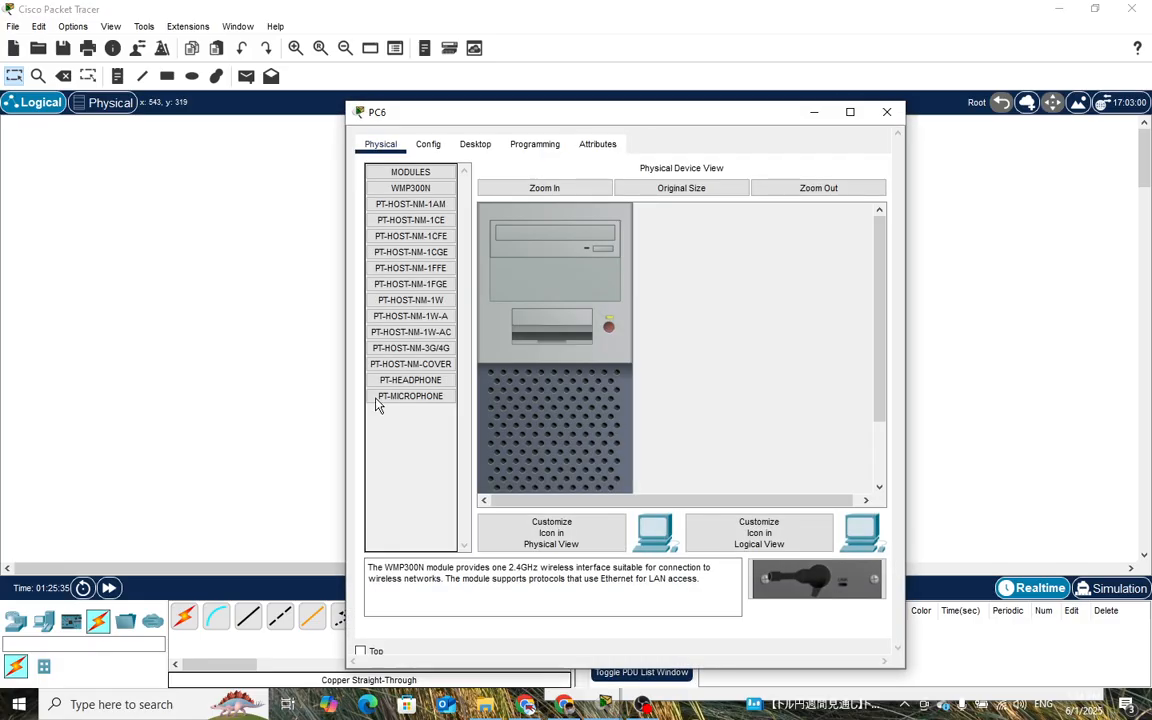
pyautogui.click(476, 146)
pyautogui.click(391, 185)
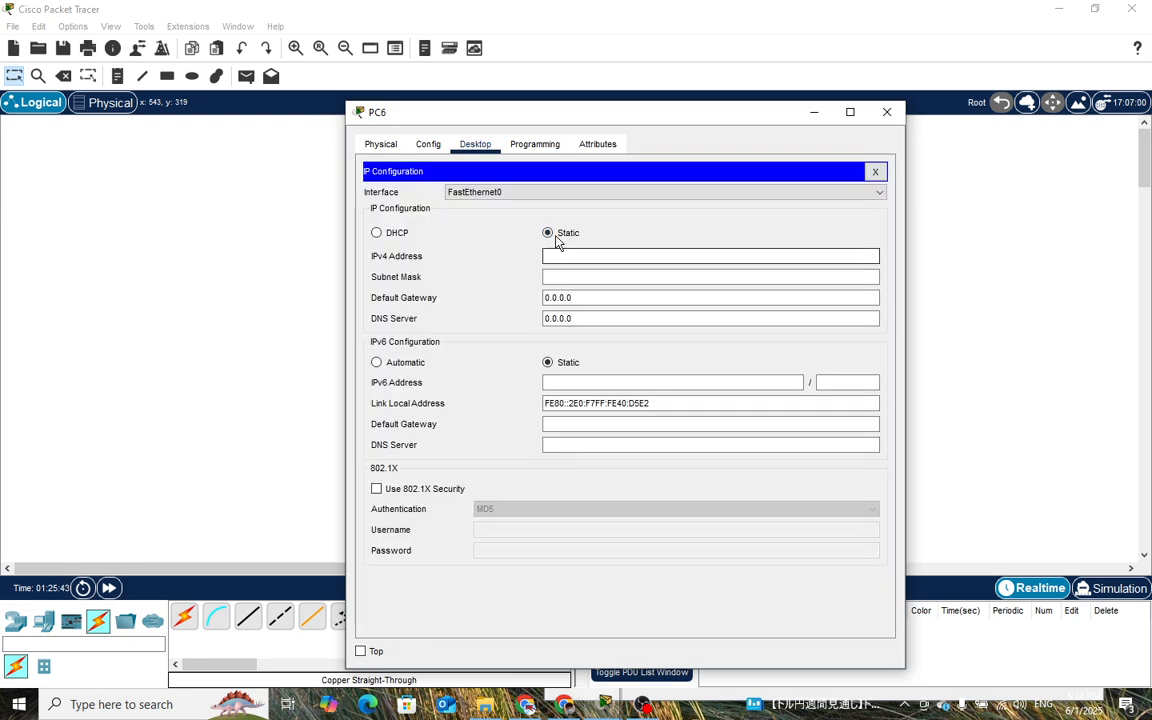
pyautogui.click(377, 233)
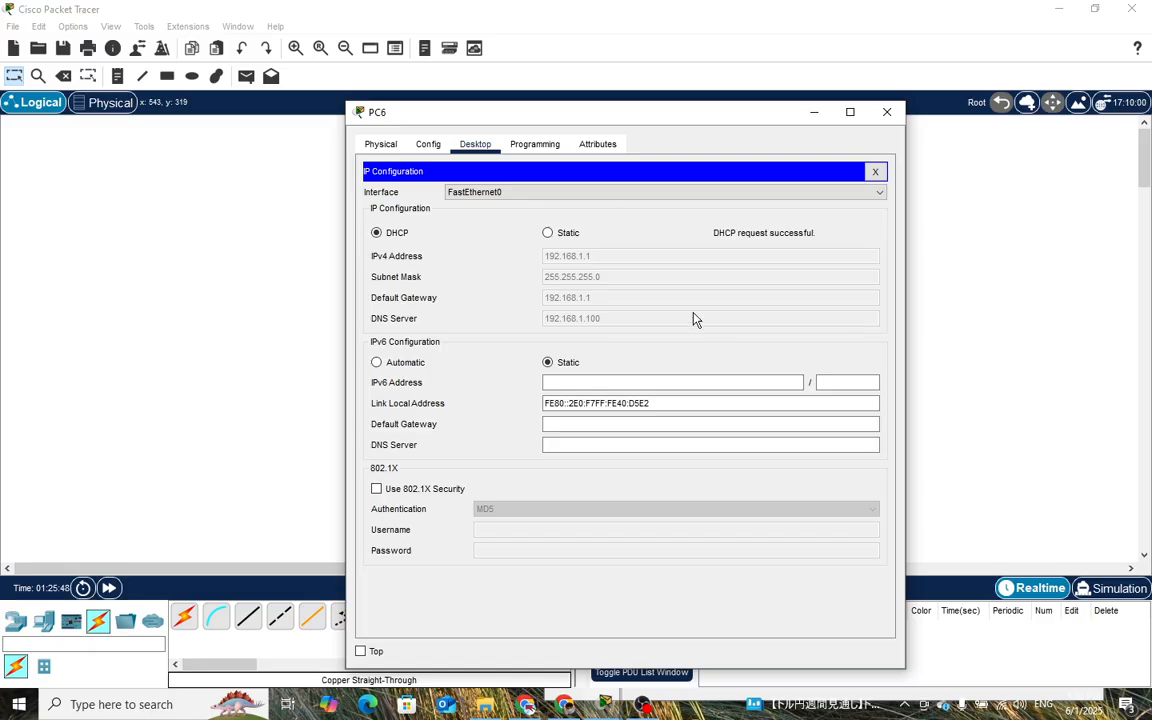
pyautogui.moveTo(615, 110); pyautogui.dragTo(660, 179)
pyautogui.click(724, 132)
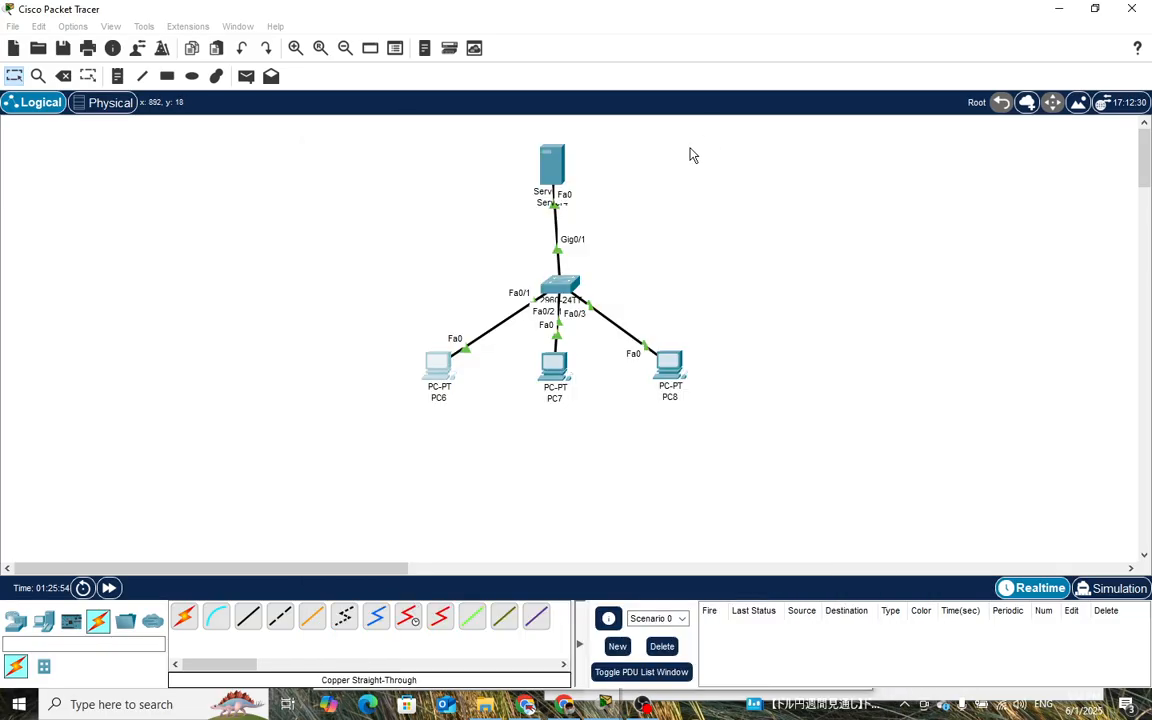
# - Set PC7's IP configuration to DHCP and minimize its window
pyautogui.moveTo(562, 380); pyautogui.dragTo(559, 376)
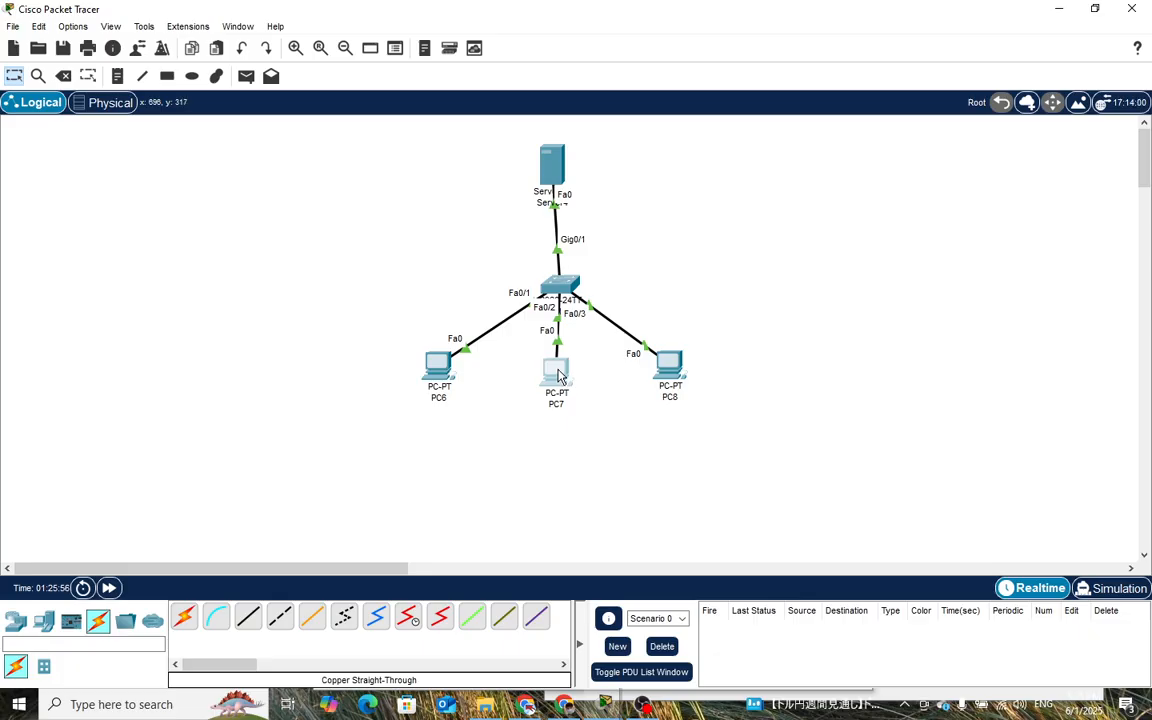
pyautogui.click(558, 375)
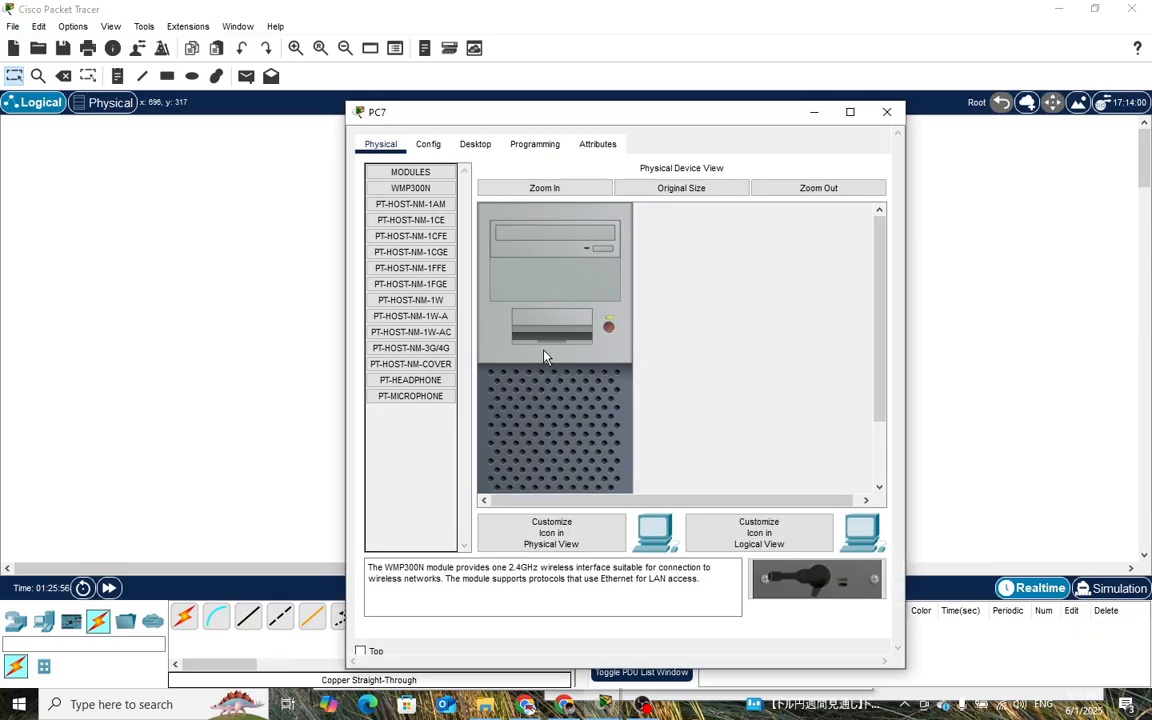
pyautogui.click(475, 144)
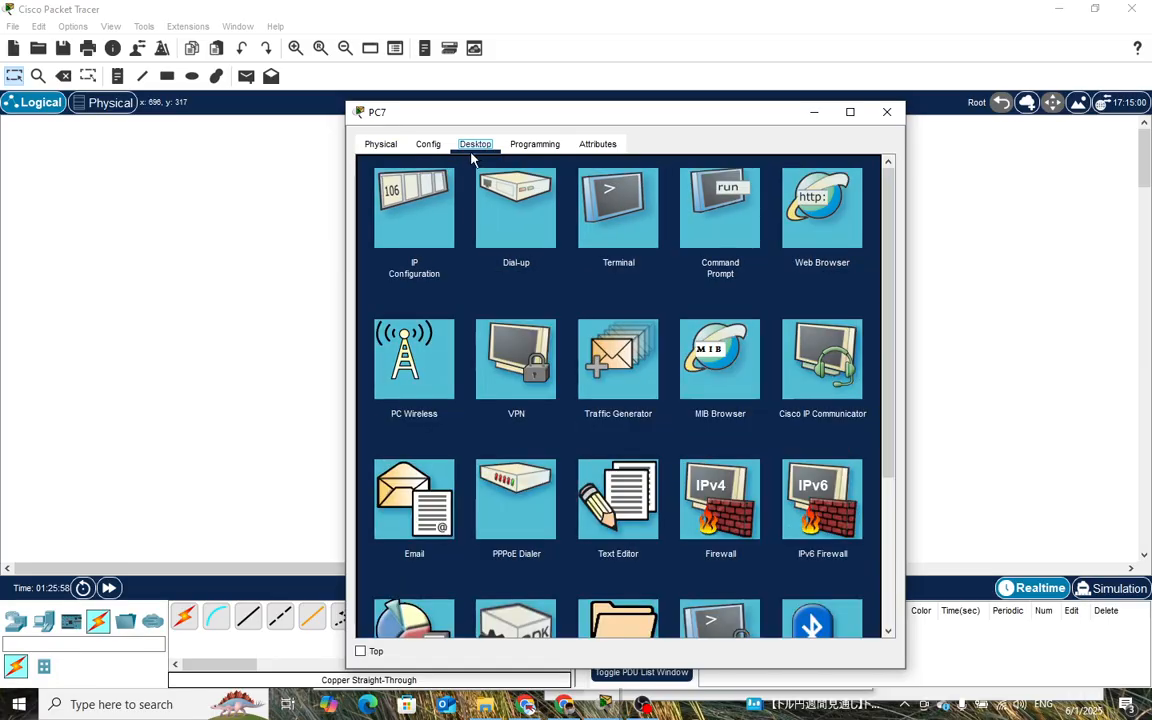
pyautogui.click(412, 205)
pyautogui.click(380, 232)
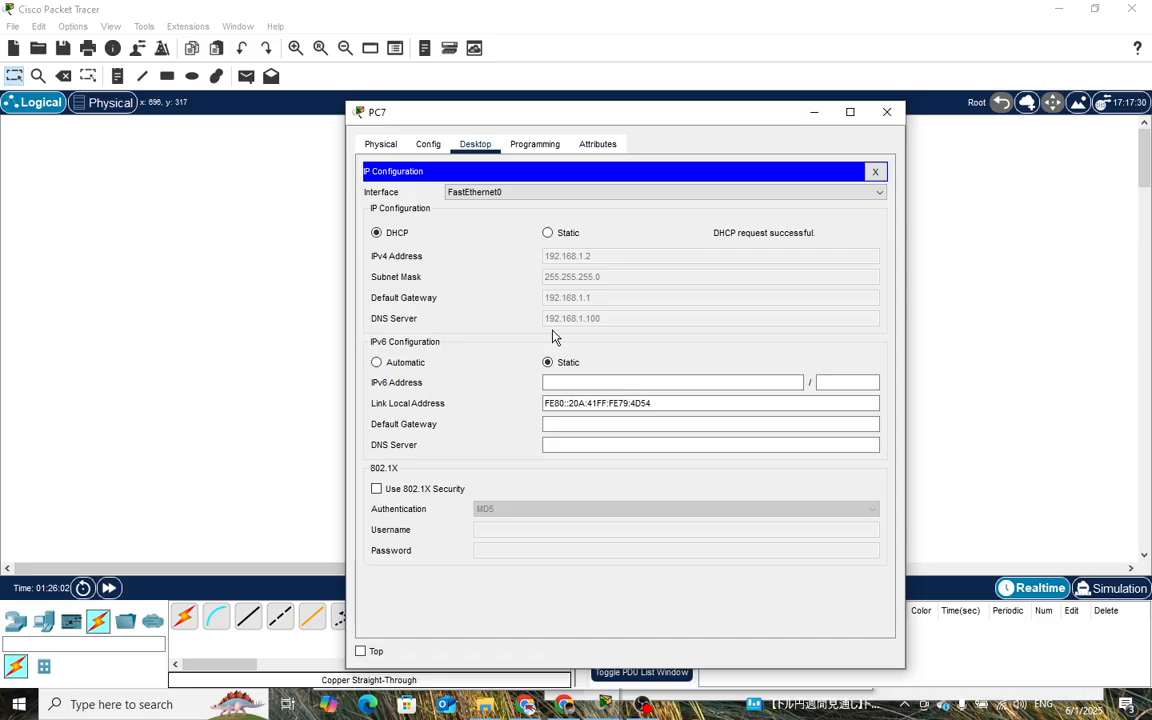
pyautogui.click(810, 114)
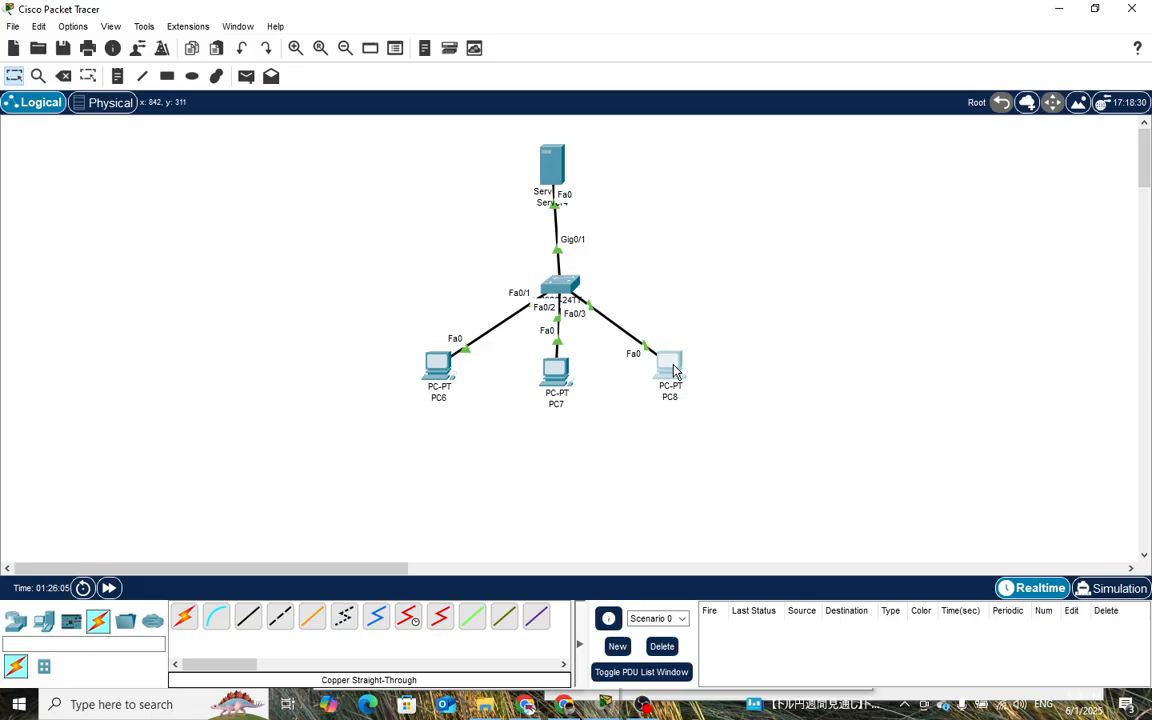
# - Switch PC8's IP configuration from static to DHCP and close its window
pyautogui.click(668, 360)
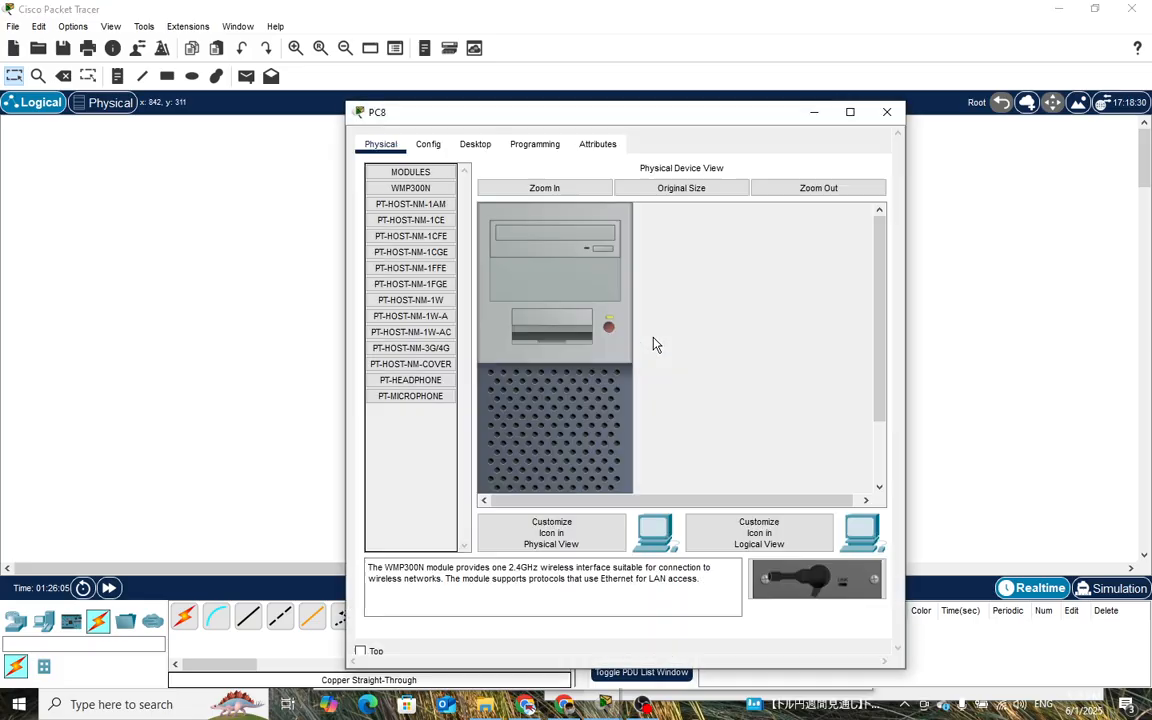
pyautogui.click(475, 144)
pyautogui.click(436, 244)
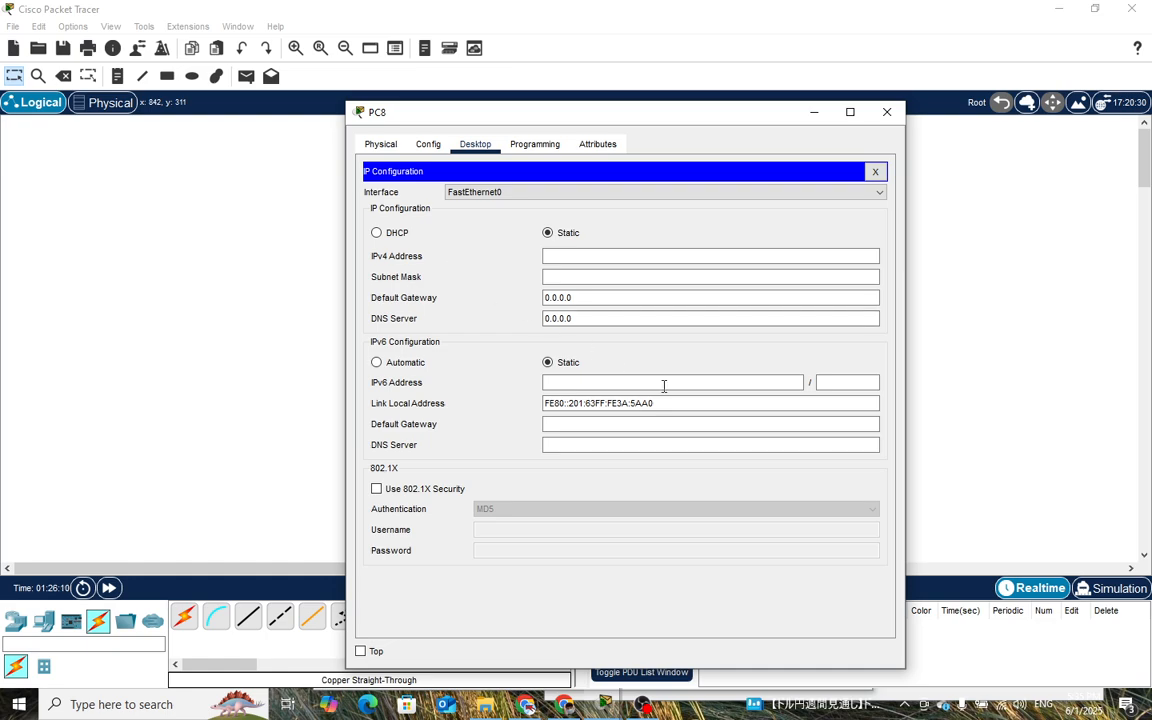
pyautogui.click(392, 232)
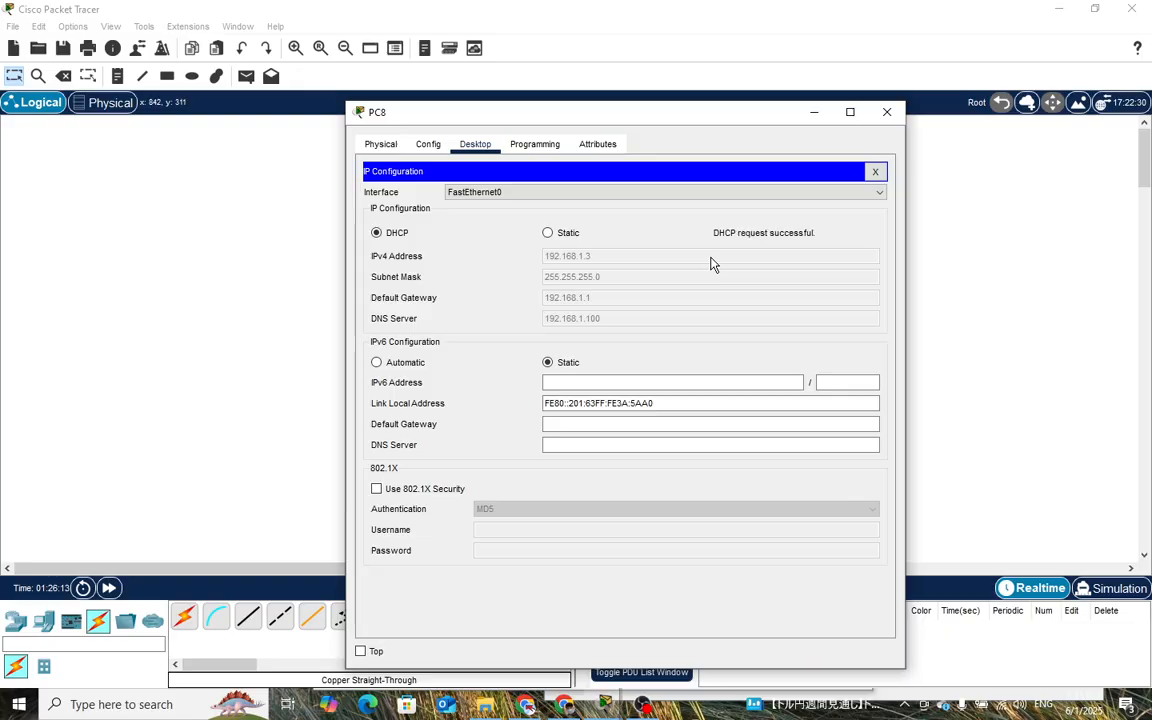
pyautogui.click(886, 112)
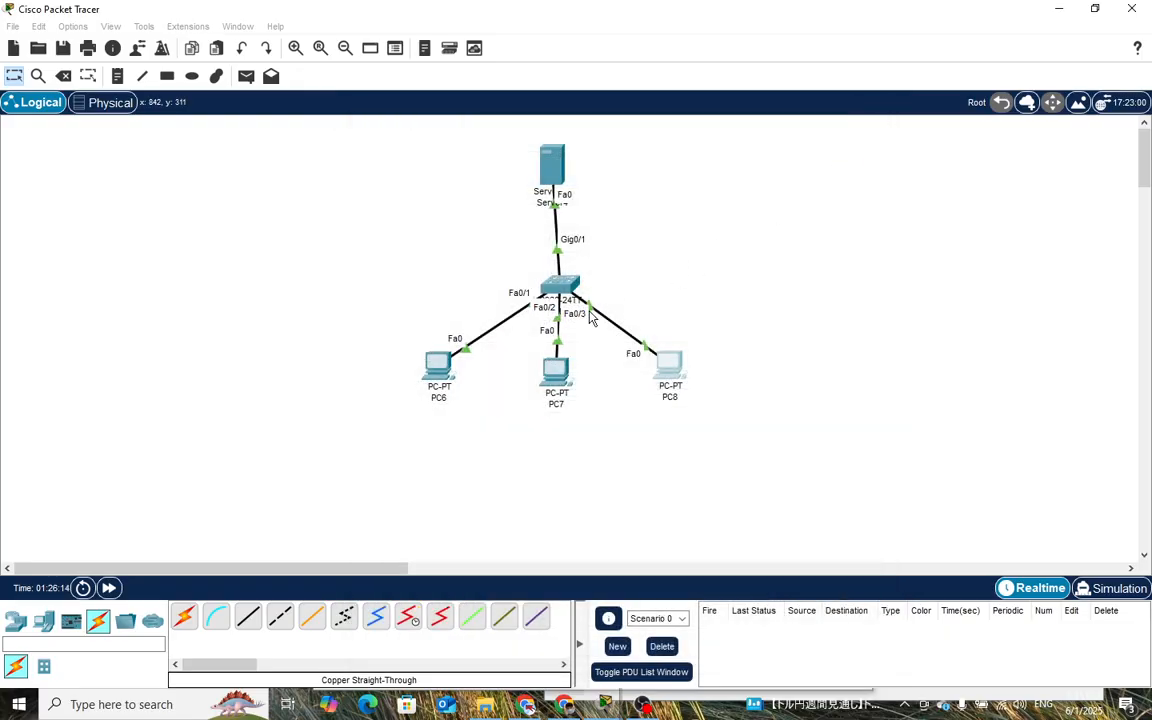
# - Reopen the PC7 and PC6 windows to check their IP configurations, closing each one
pyautogui.click(557, 371)
pyautogui.click(887, 110)
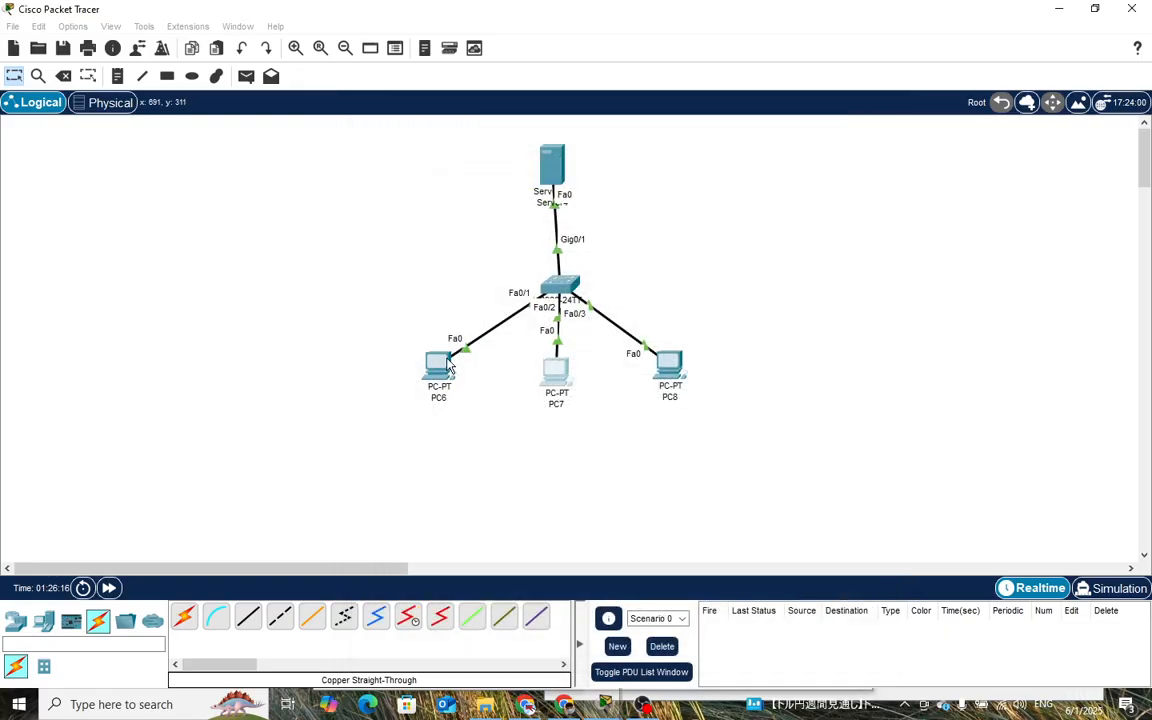
pyautogui.click(438, 368)
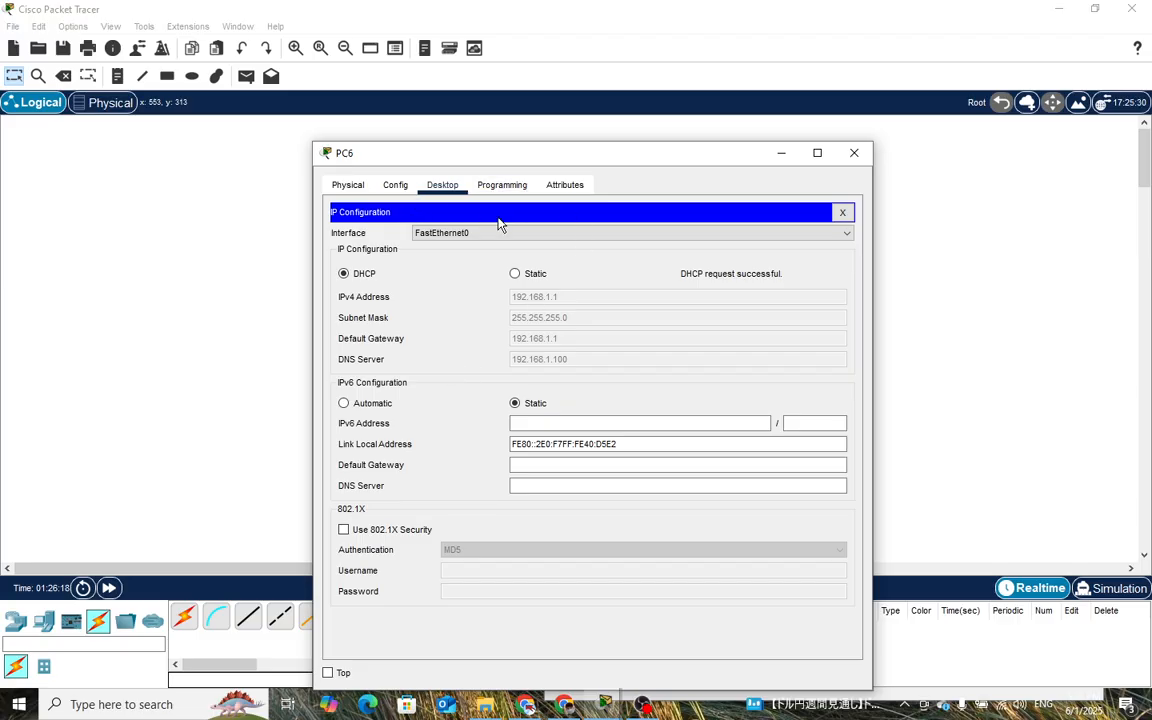
pyautogui.click(854, 152)
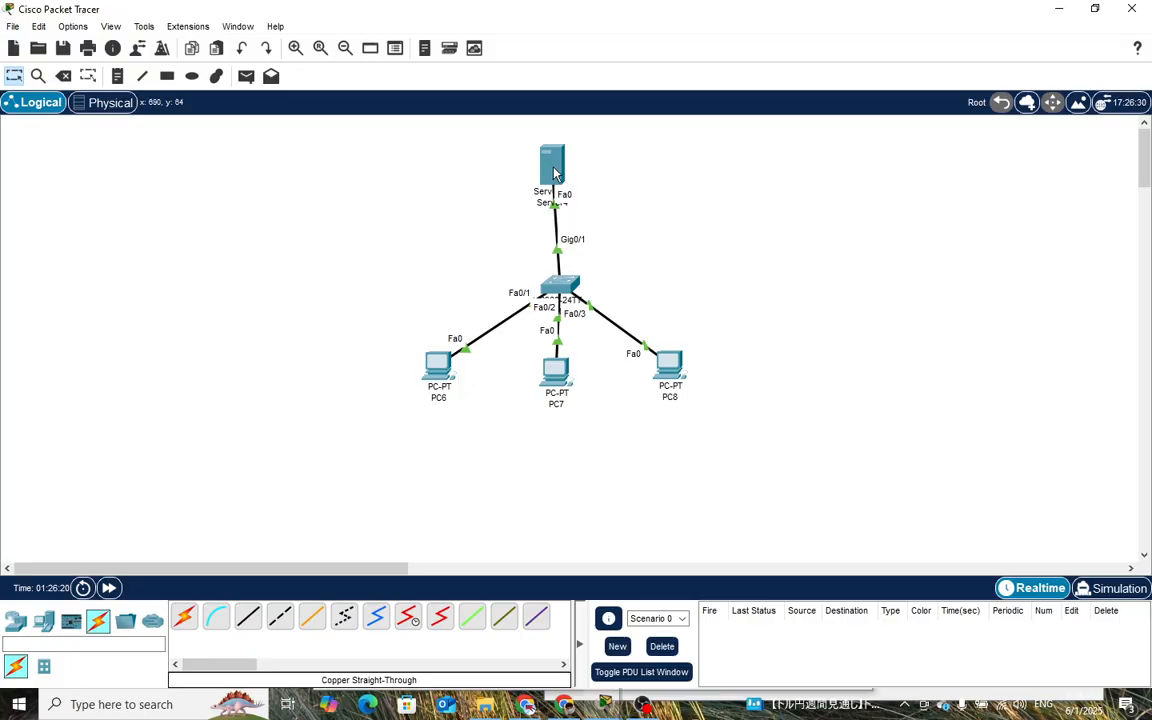
# - Check the server's HTTP and HTTPS service states and its web file list, and minimize the server window
pyautogui.click(548, 160)
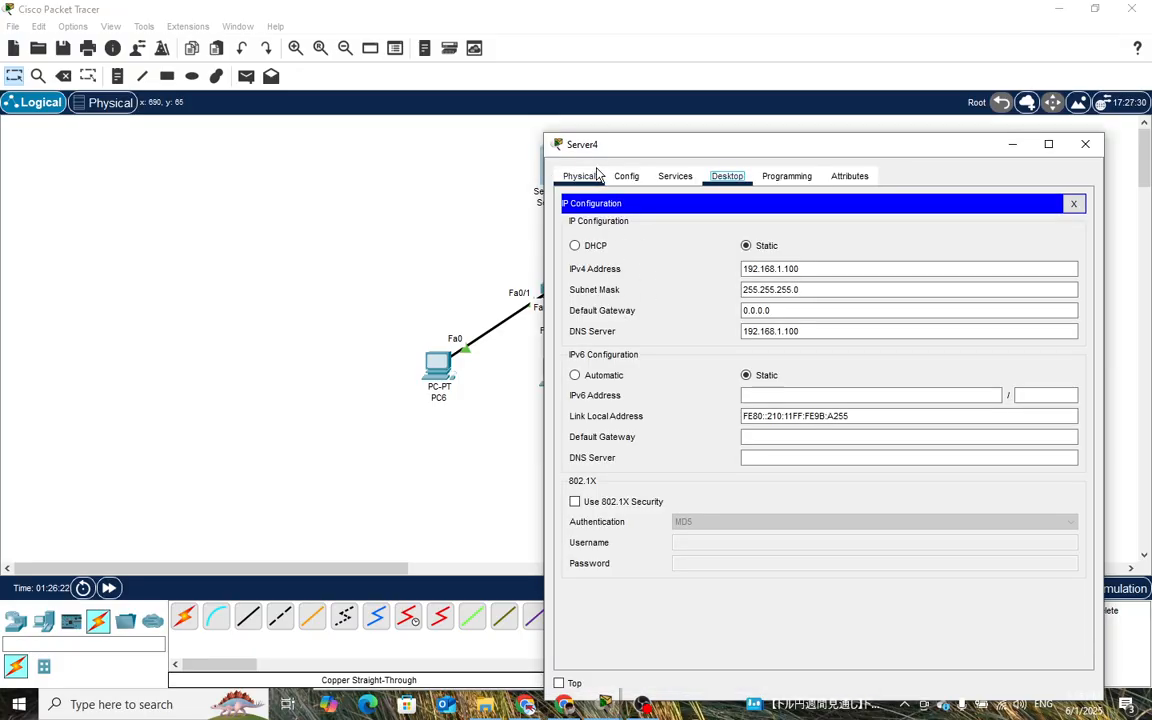
pyautogui.click(672, 177)
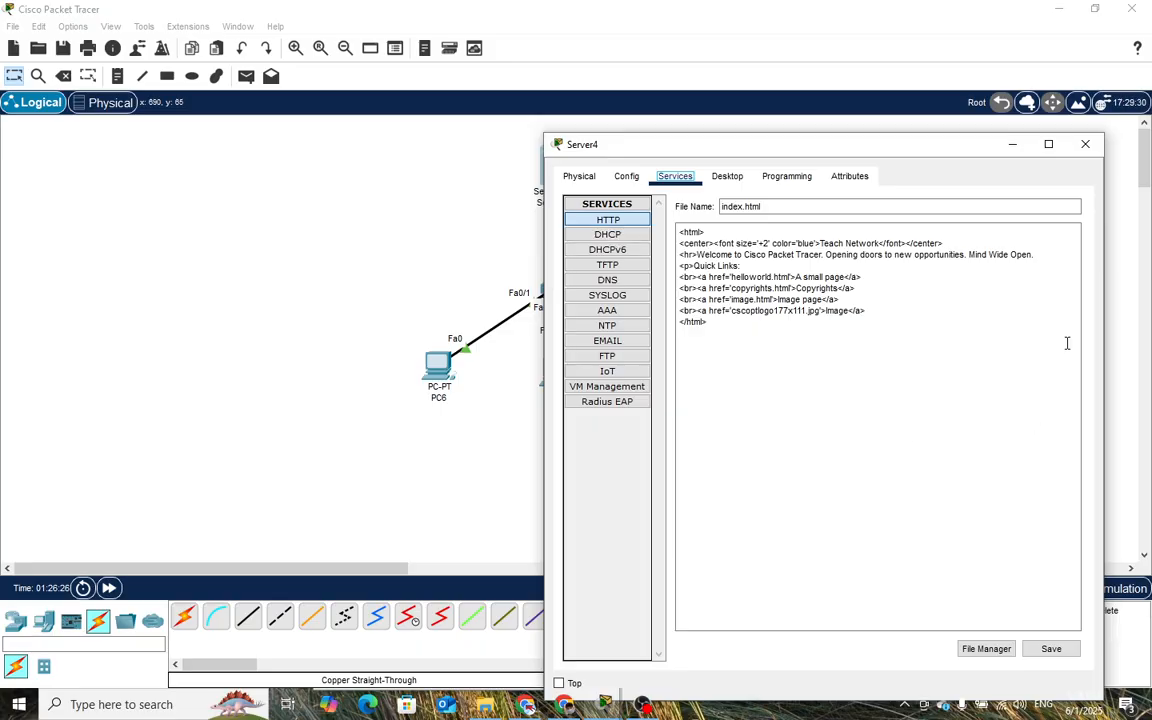
pyautogui.click(607, 220)
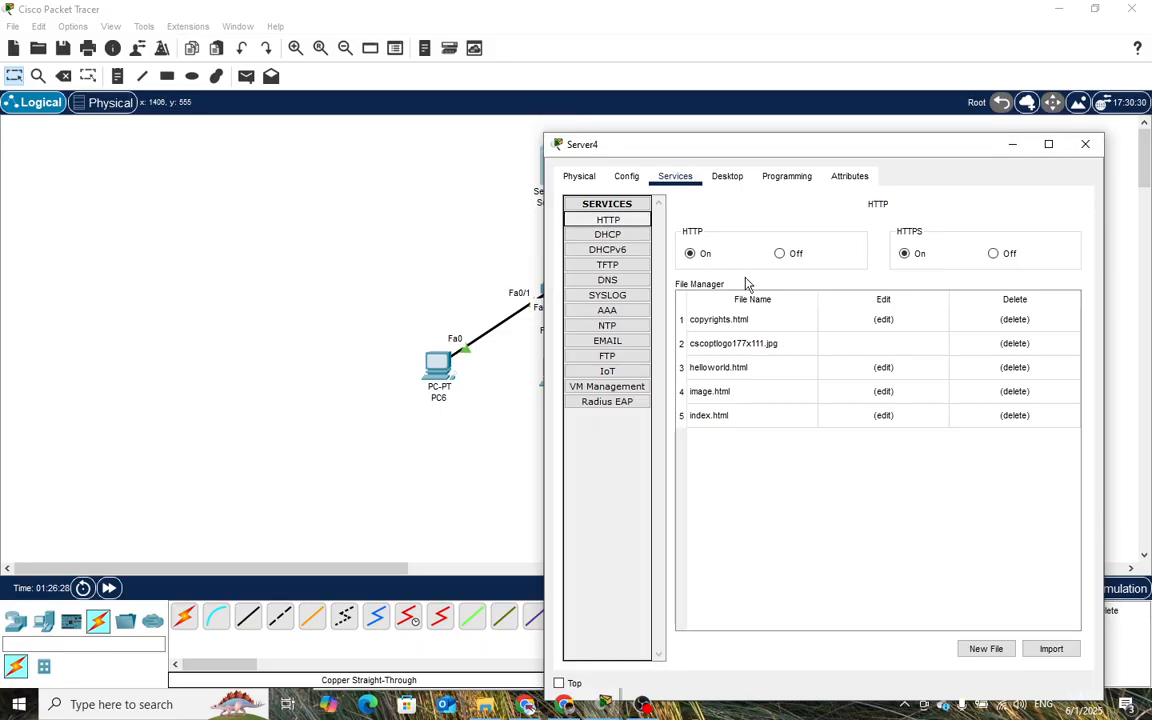
pyautogui.click(1012, 144)
# - Close the IP configuration on PC6 and open its web browser
pyautogui.click(439, 374)
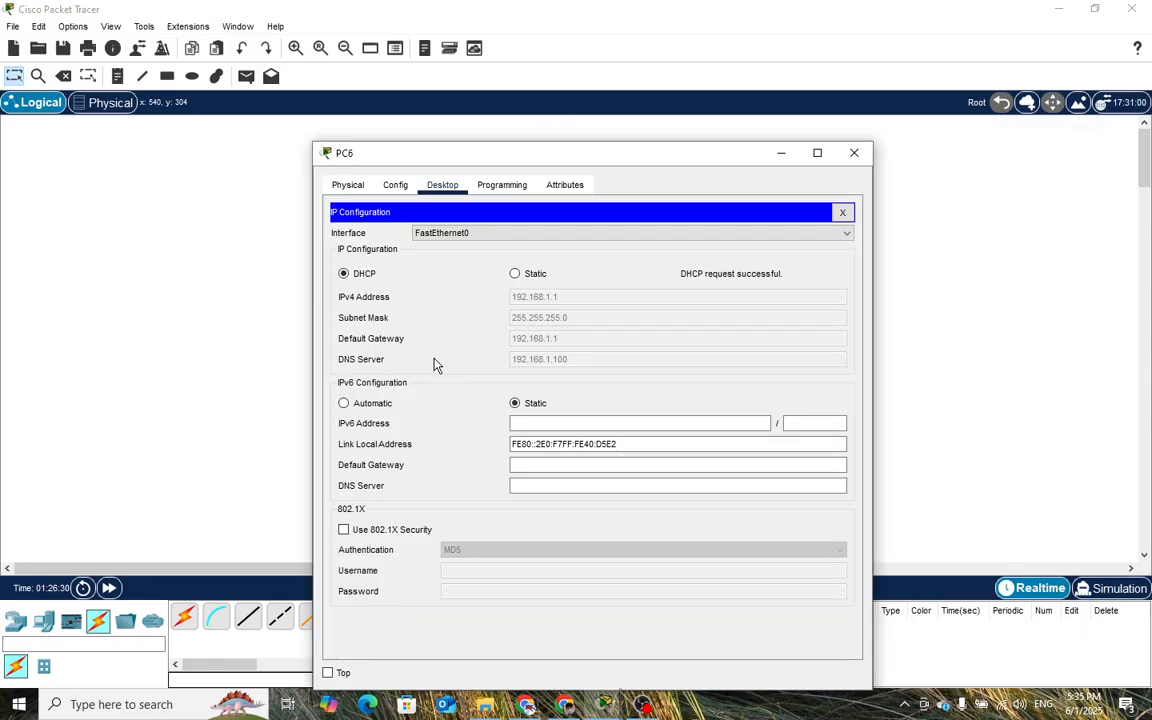
pyautogui.click(842, 213)
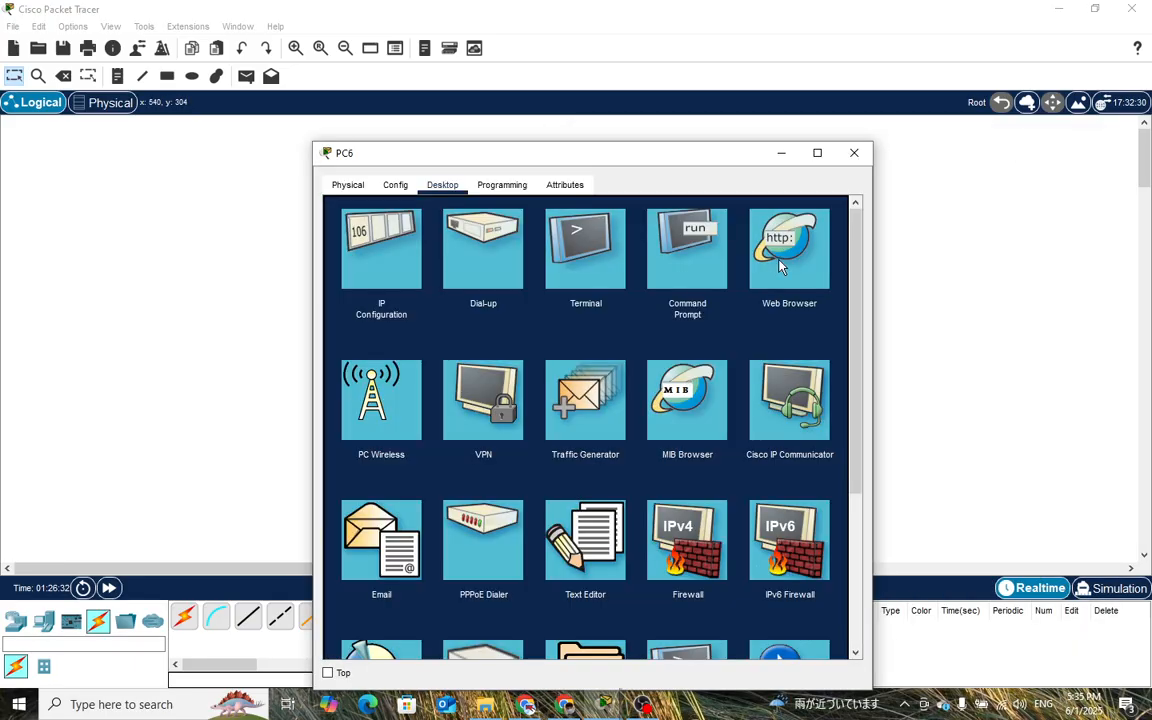
pyautogui.click(785, 263)
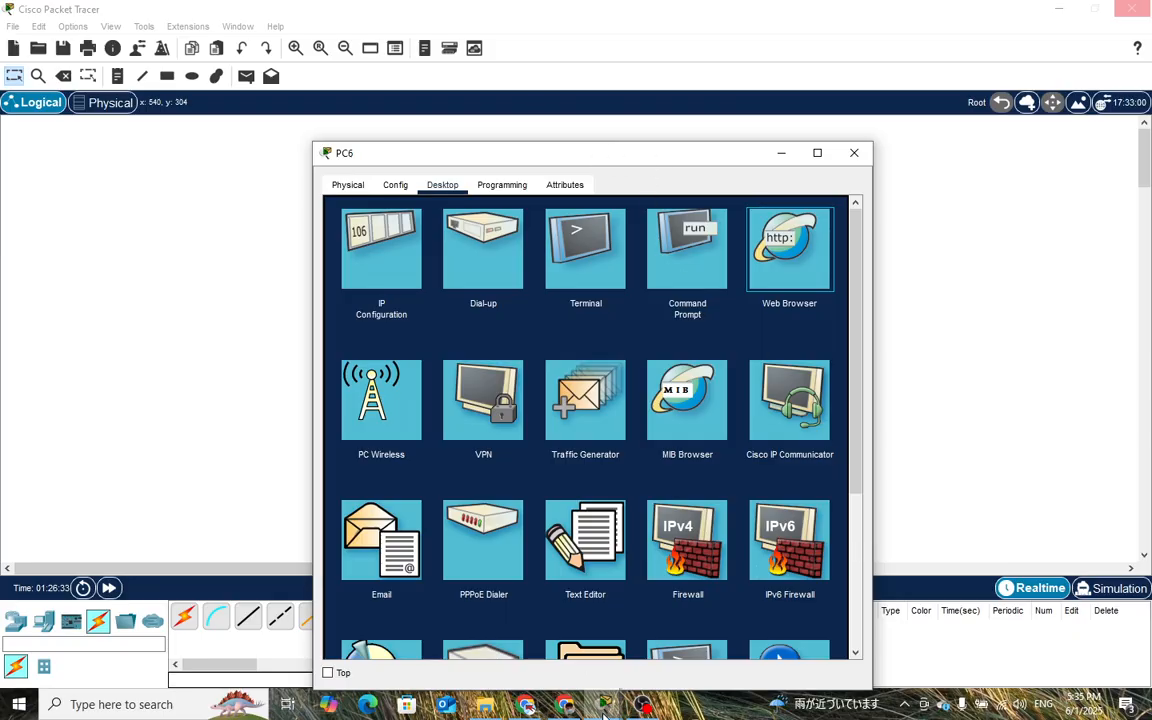
# - Bring the server window back up and check the reach record in its DNS service
pyautogui.moveTo(604, 706)
pyautogui.moveTo(640, 628)
pyautogui.click(611, 712)
pyautogui.click(609, 656)
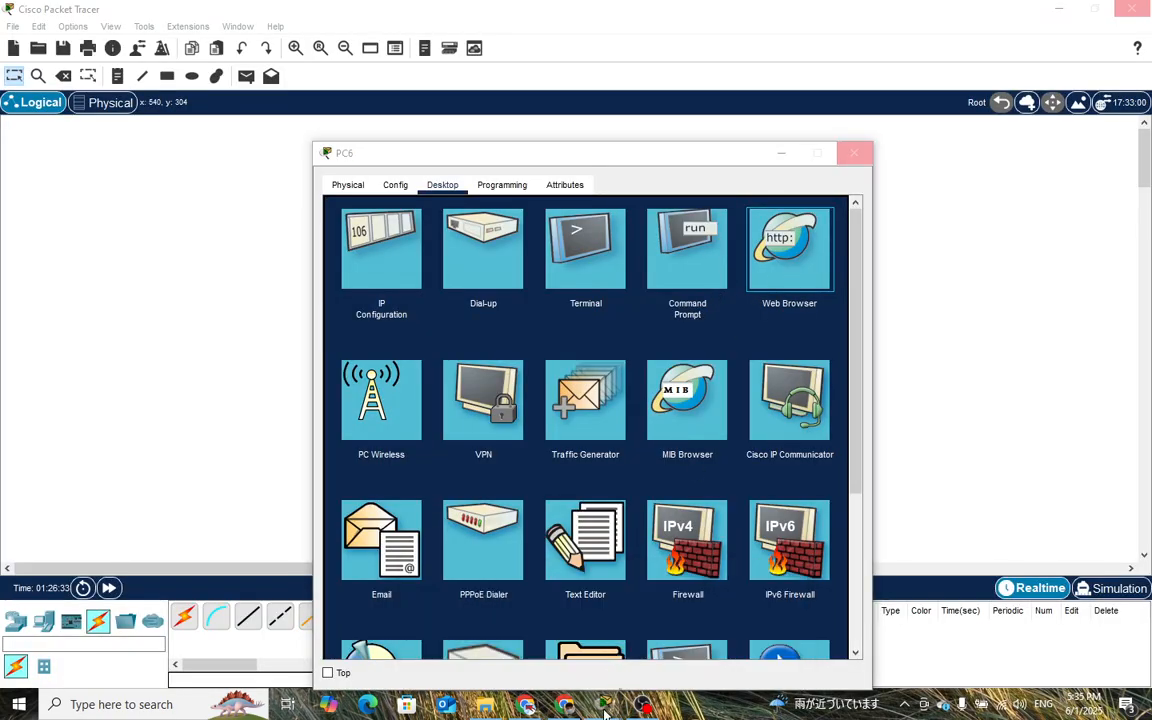
pyautogui.moveTo(604, 710)
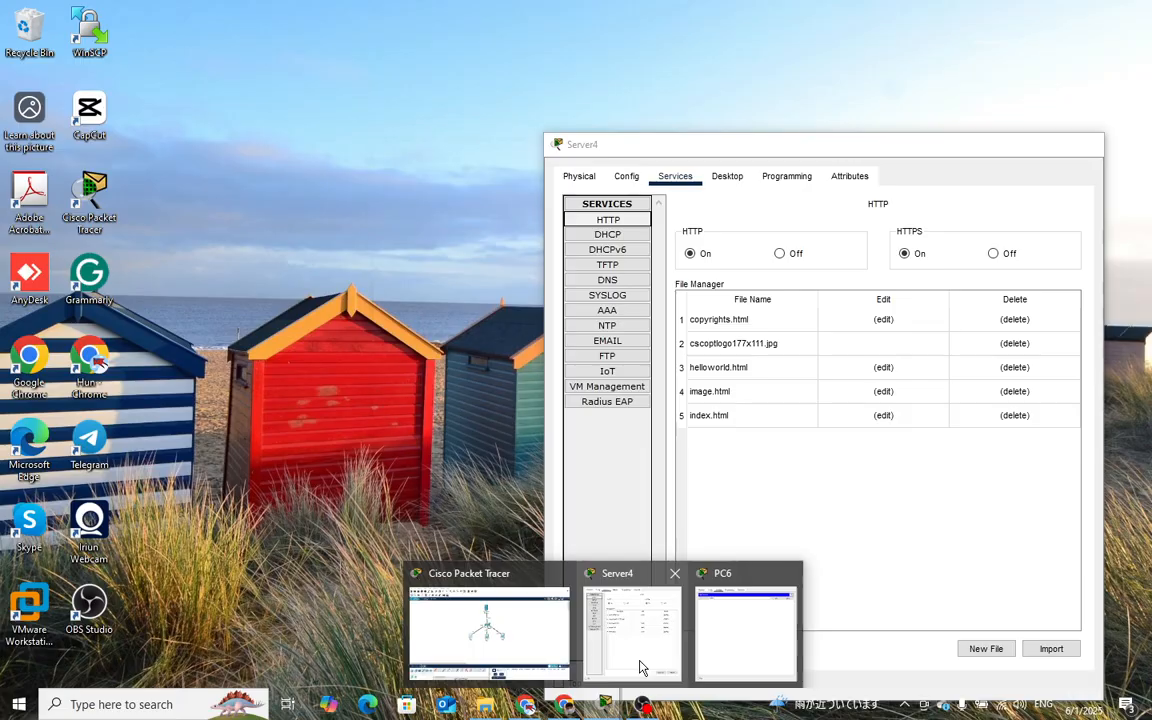
pyautogui.click(642, 665)
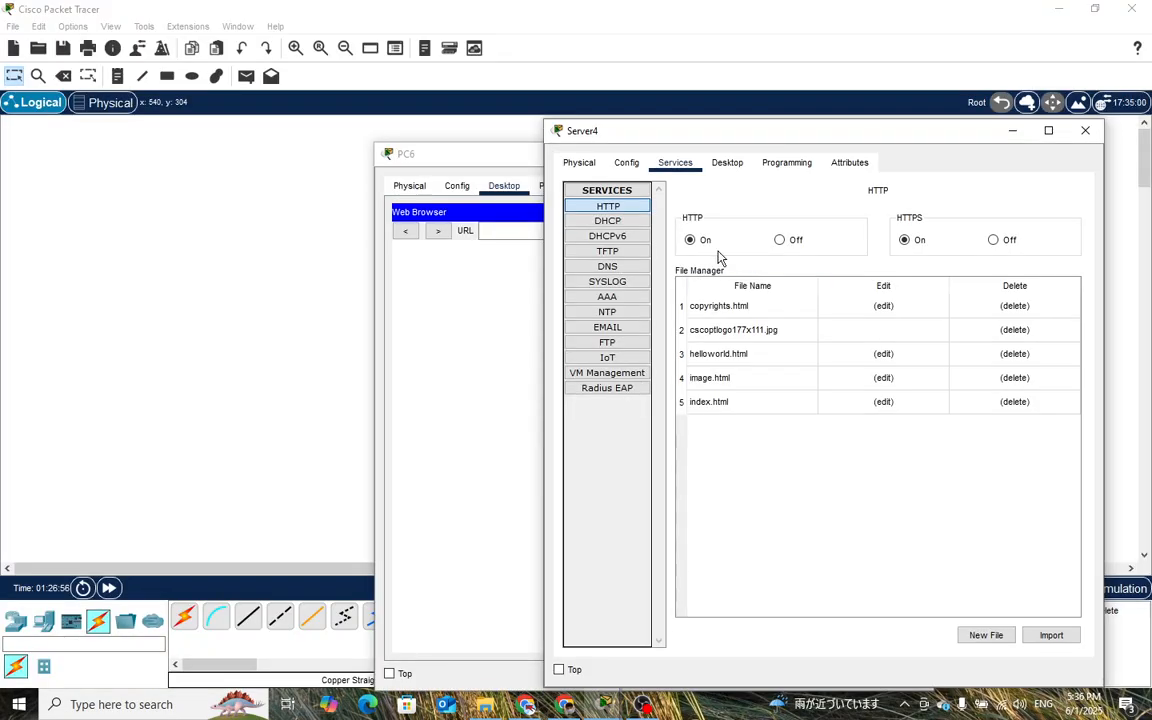
pyautogui.click(614, 268)
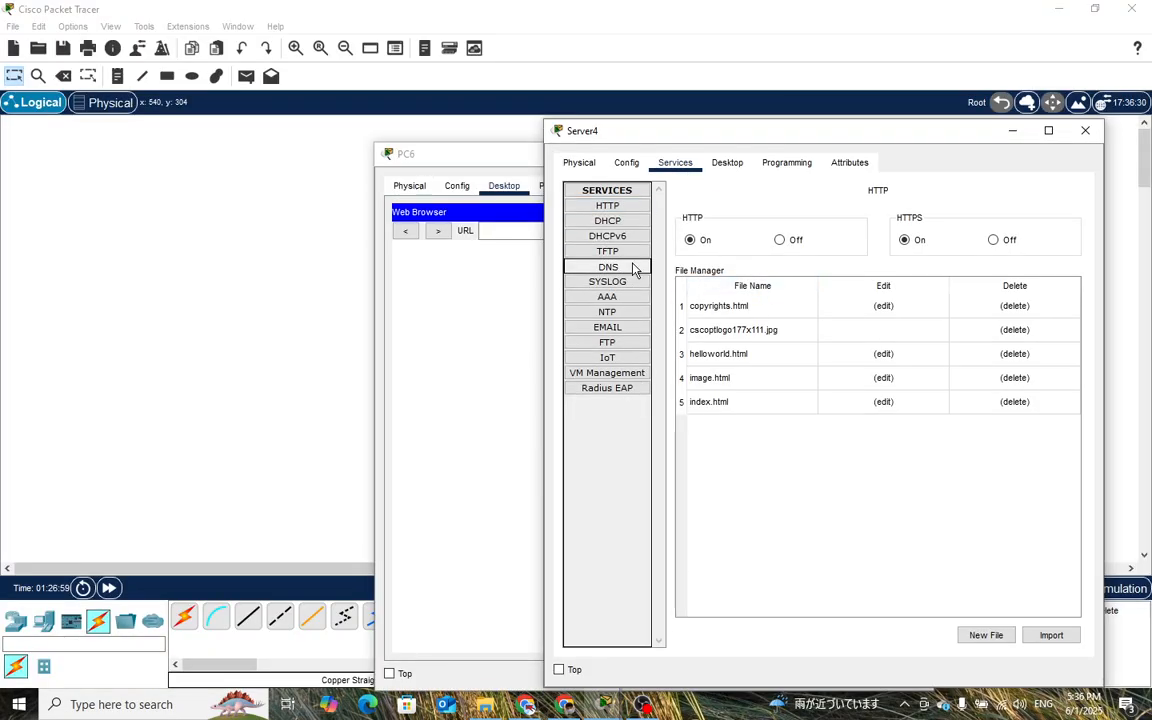
pyautogui.click(760, 360)
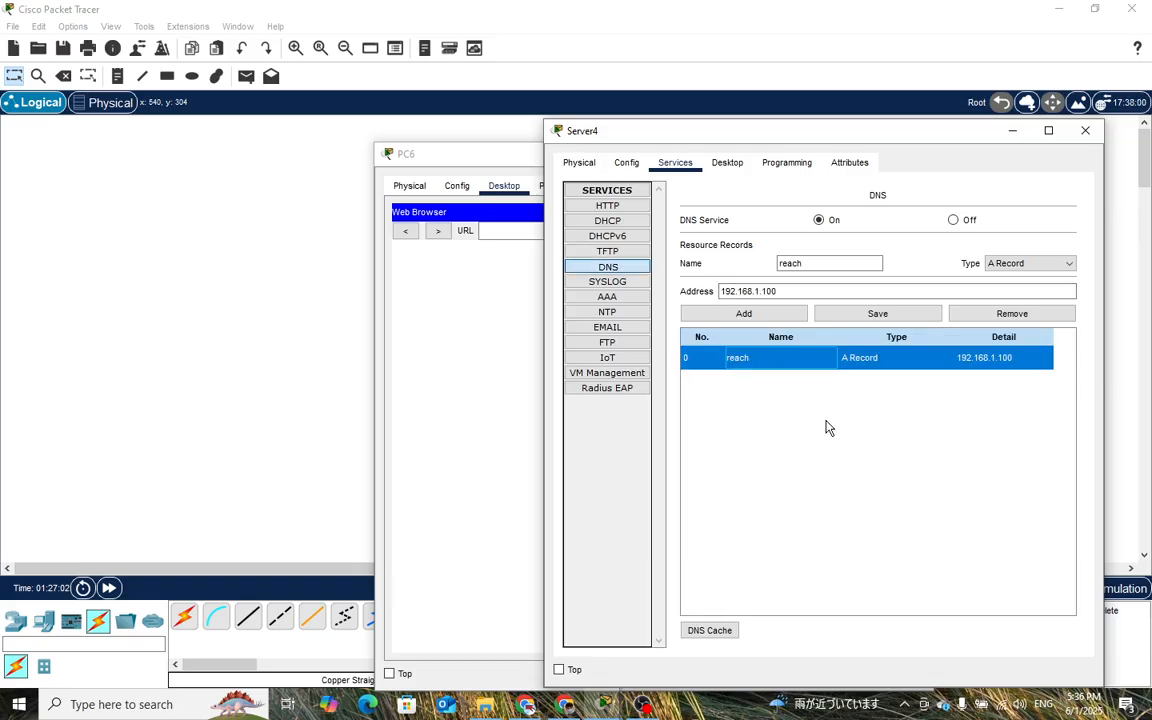
# - Load the address reach in PC6's web browser and highlight part of the page heading
pyautogui.click(478, 314)
pyautogui.moveTo(606, 160); pyautogui.dragTo(455, 139)
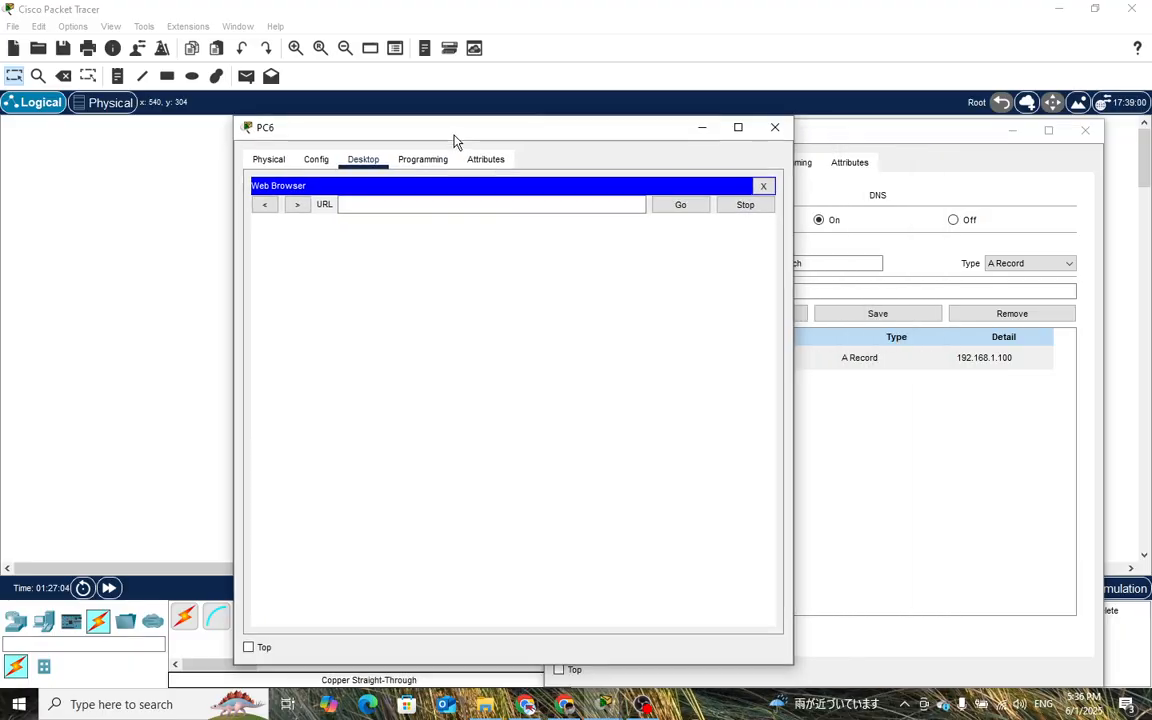
pyautogui.click(403, 203)
pyautogui.write('reac')
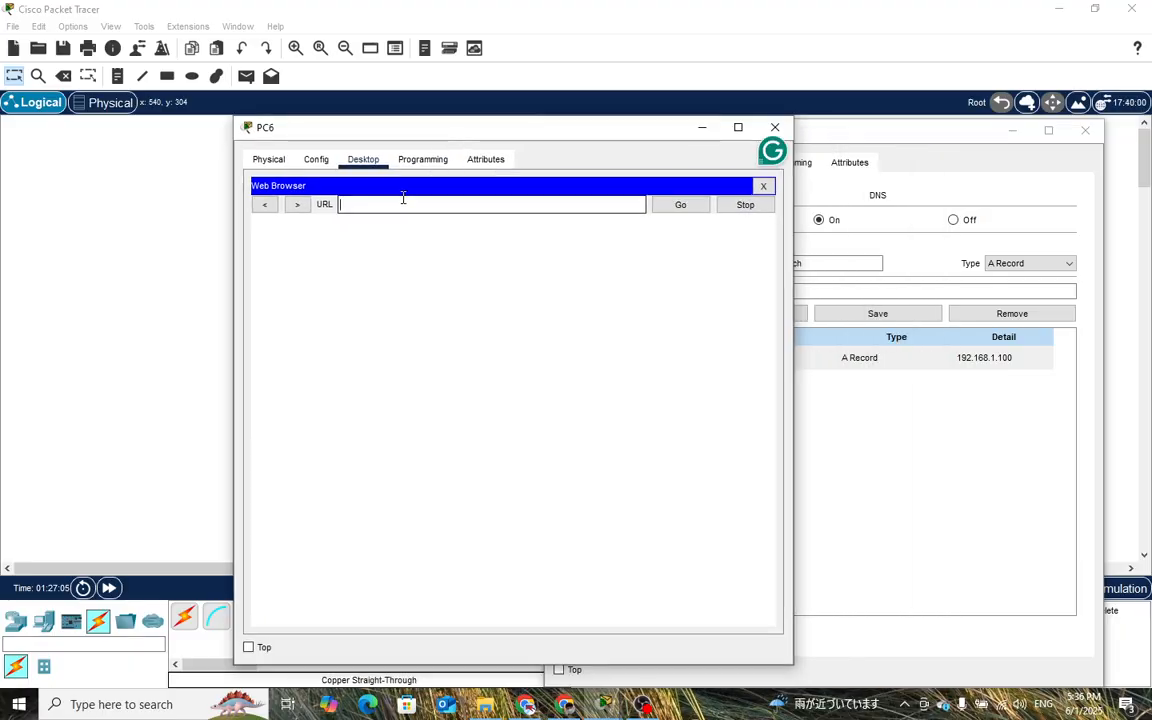
pyautogui.write('h')
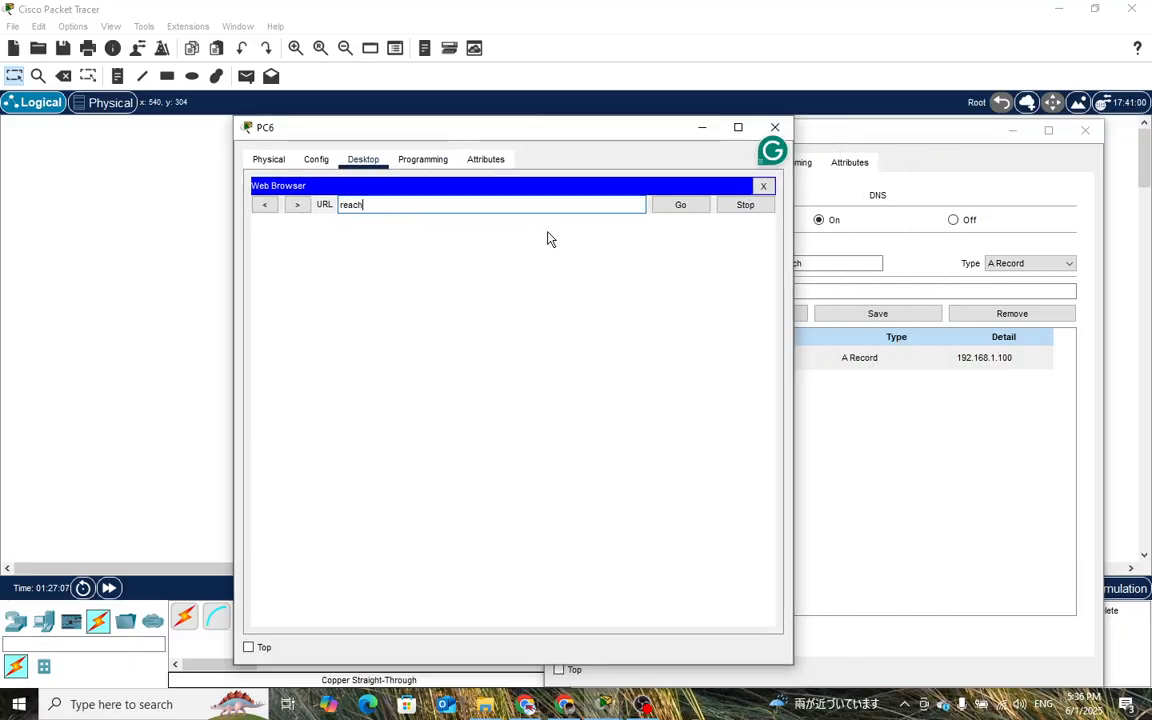
pyautogui.click(681, 206)
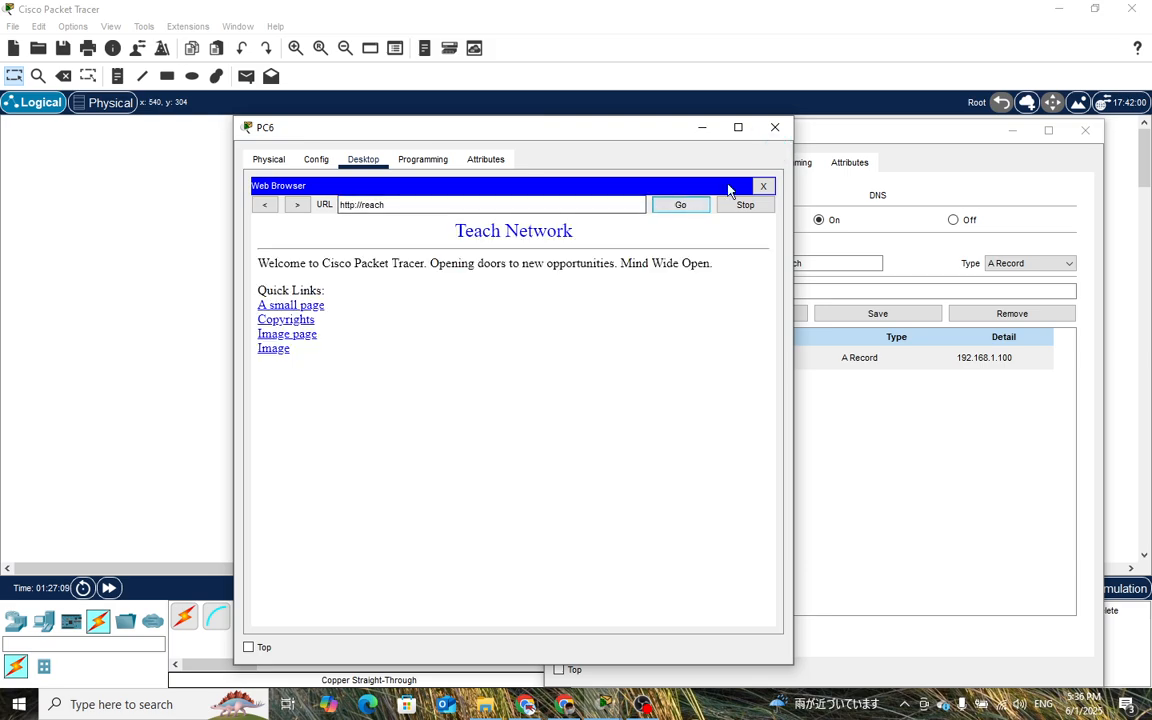
pyautogui.moveTo(458, 230); pyautogui.dragTo(527, 231)
# - Open index.html from the server's HTTP service for editing and clear the blue centered heading text for replacement
pyautogui.click(925, 148)
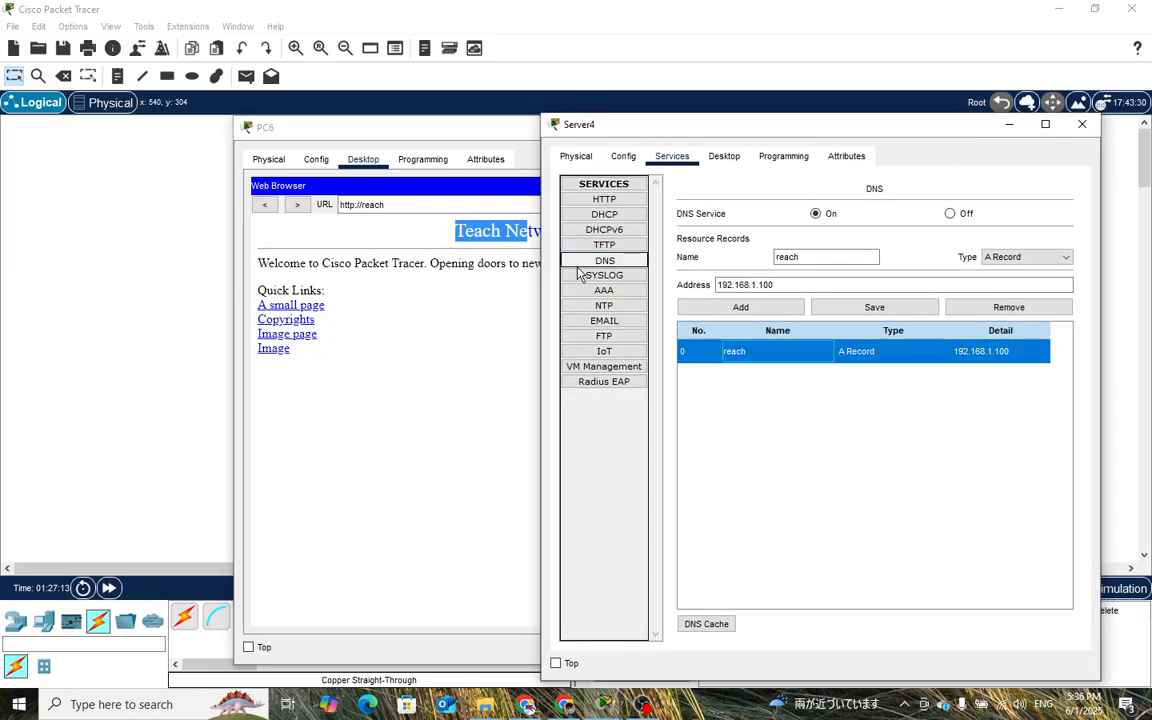
pyautogui.click(605, 199)
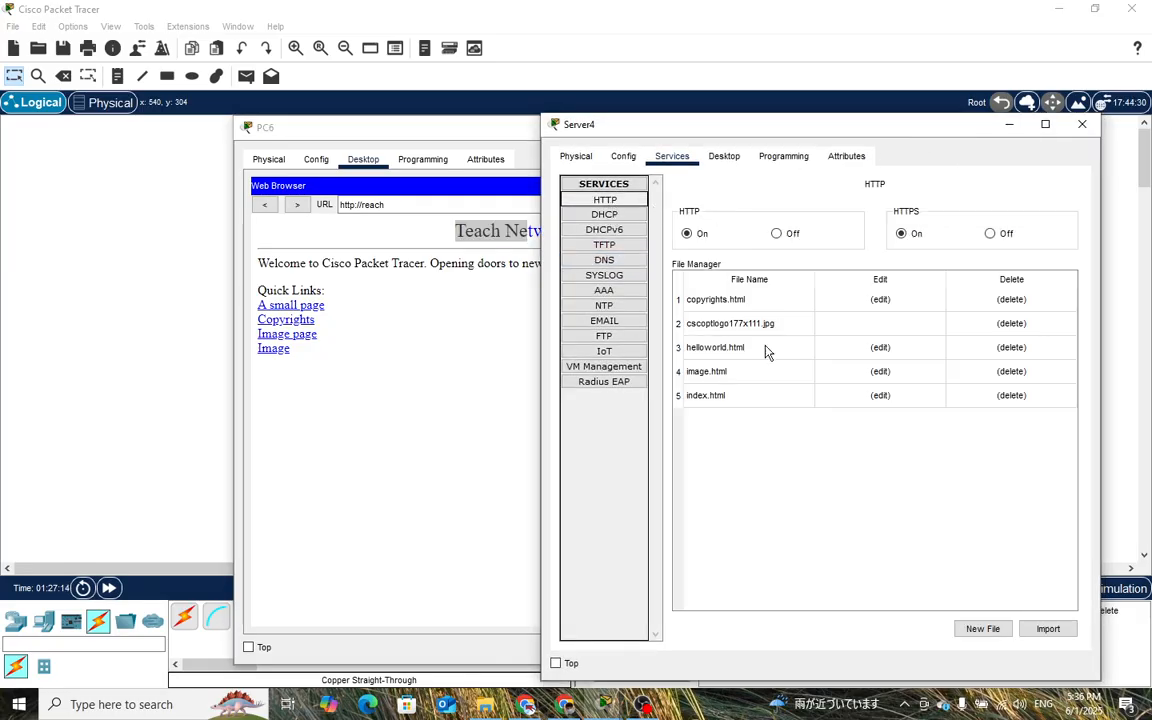
pyautogui.click(880, 396)
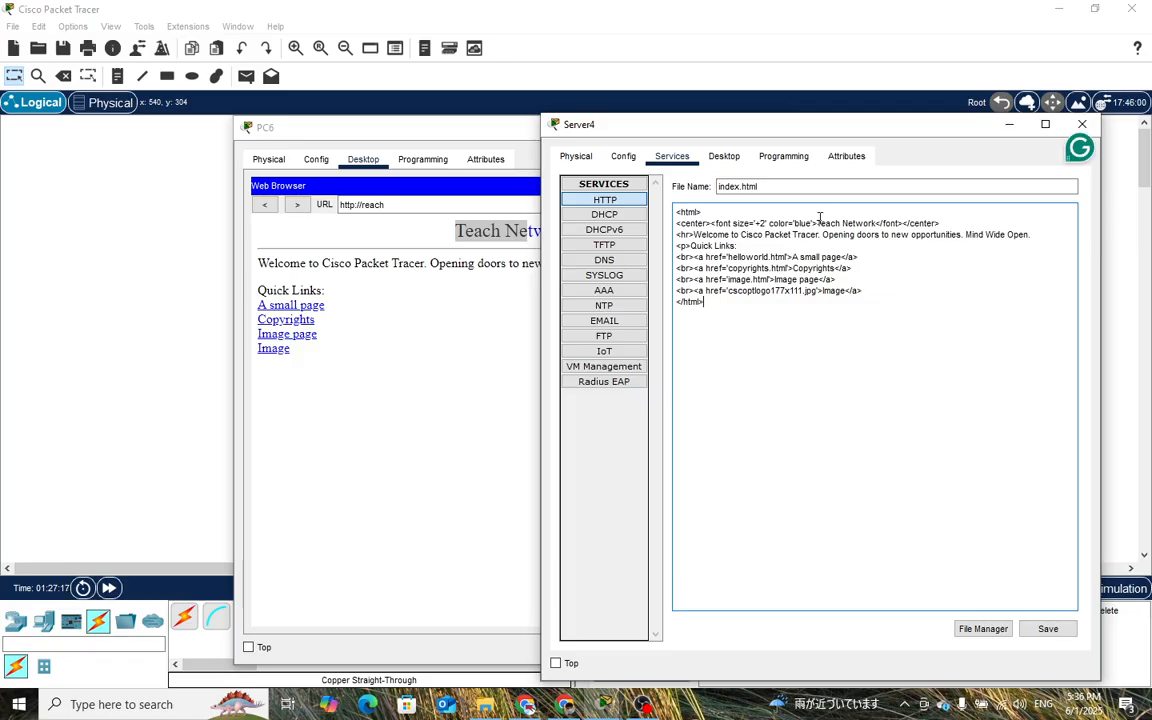
pyautogui.moveTo(838, 216); pyautogui.dragTo(876, 221)
pyautogui.click(830, 220)
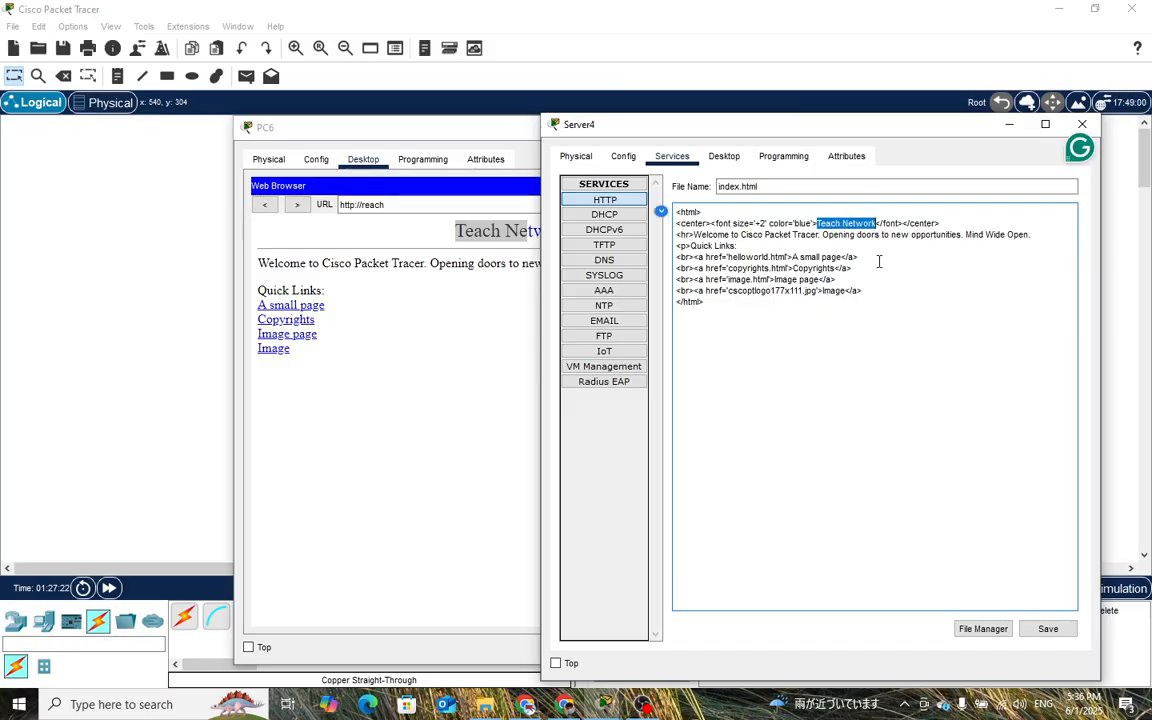
pyautogui.write('Net')
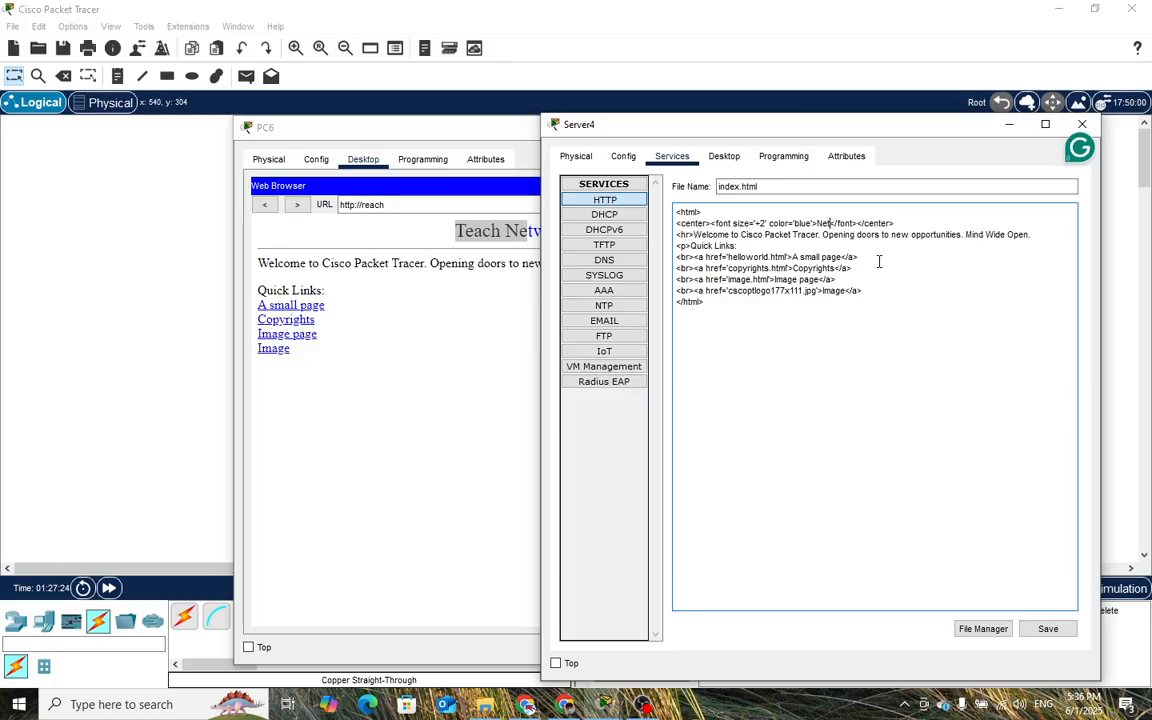
pyautogui.press('BackSpace')
pyautogui.press('BackSpace')
pyautogui.press('BackSpace')
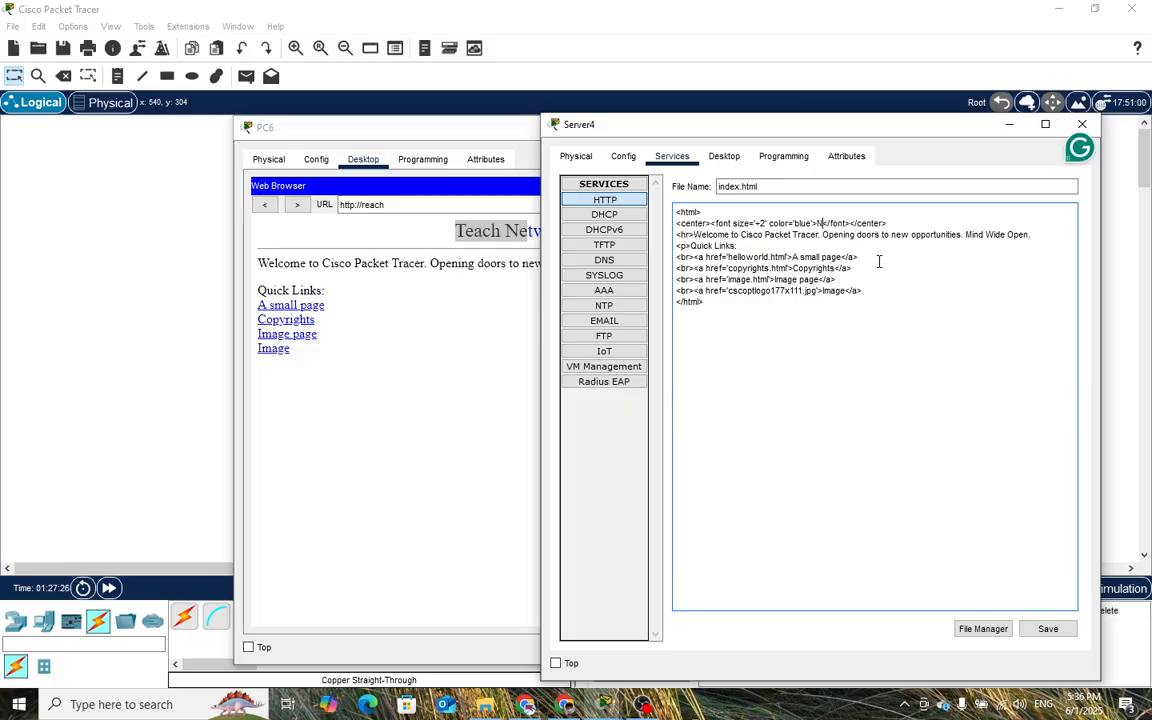